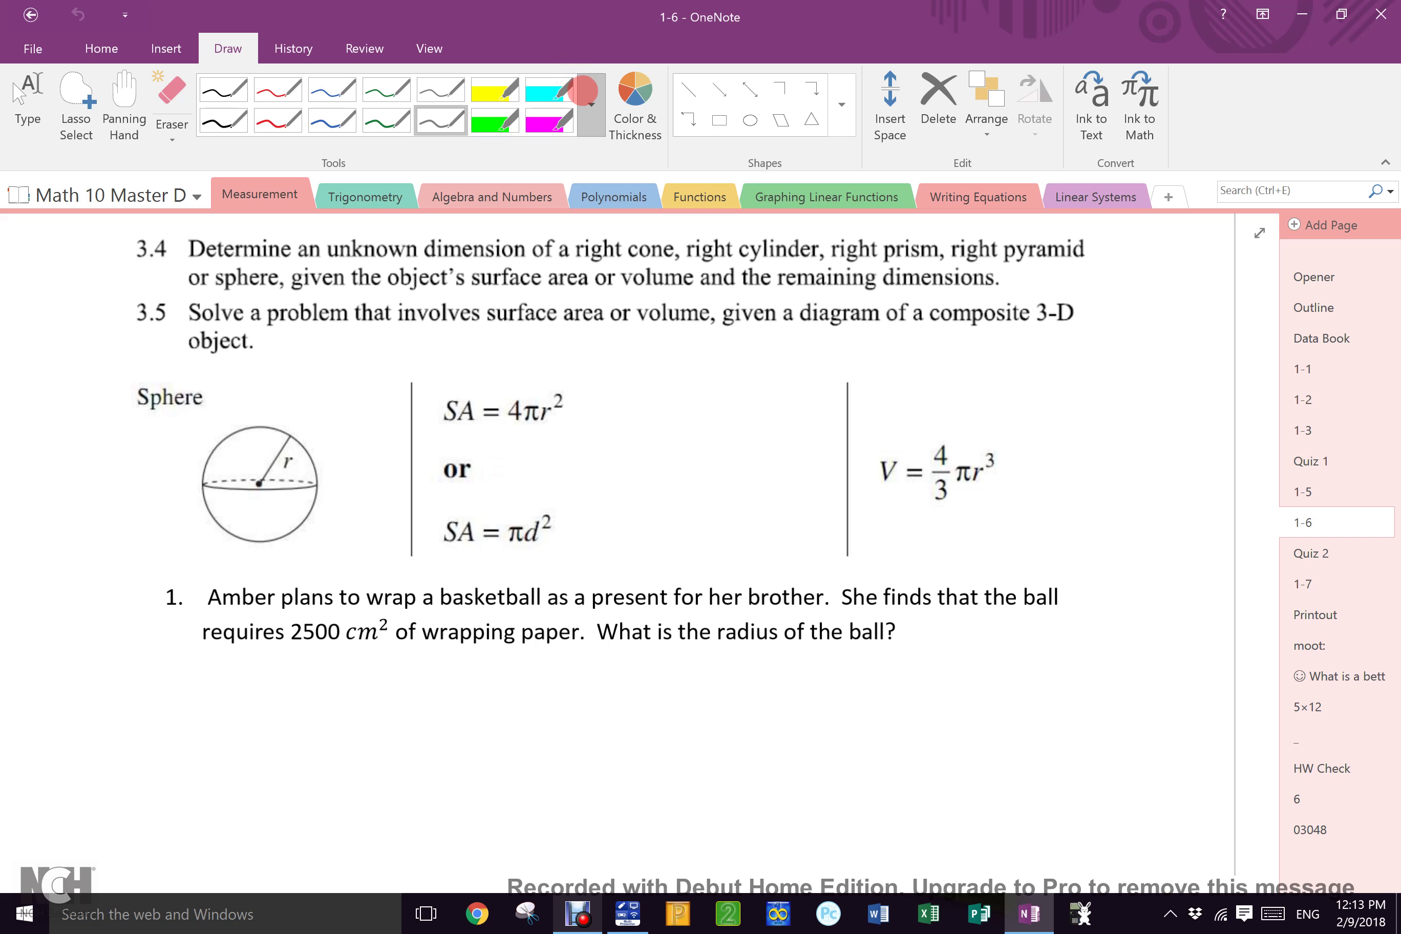
# With the white pen, cover the sphere's upper arc, radius line and r label to leave a hemisphere.
pyautogui.click(591, 104)
pyautogui.click(277, 170)
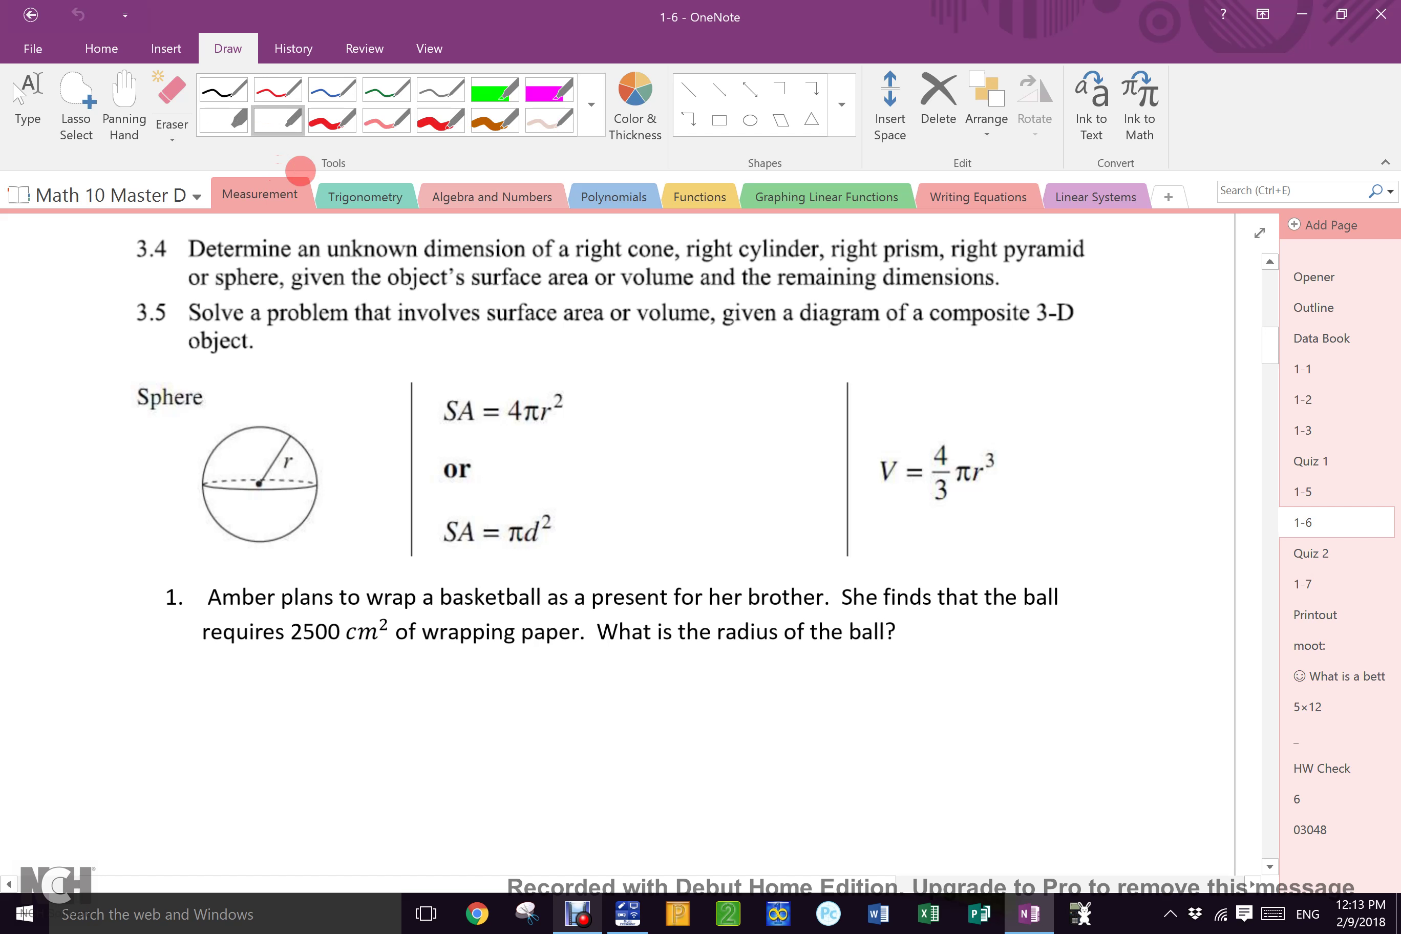
pyautogui.moveTo(222, 442)
pyautogui.mouseDown()
pyautogui.moveTo(291, 433)
pyautogui.moveTo(317, 472)
pyautogui.moveTo(286, 440)
pyautogui.moveTo(292, 464)
pyautogui.mouseUp()
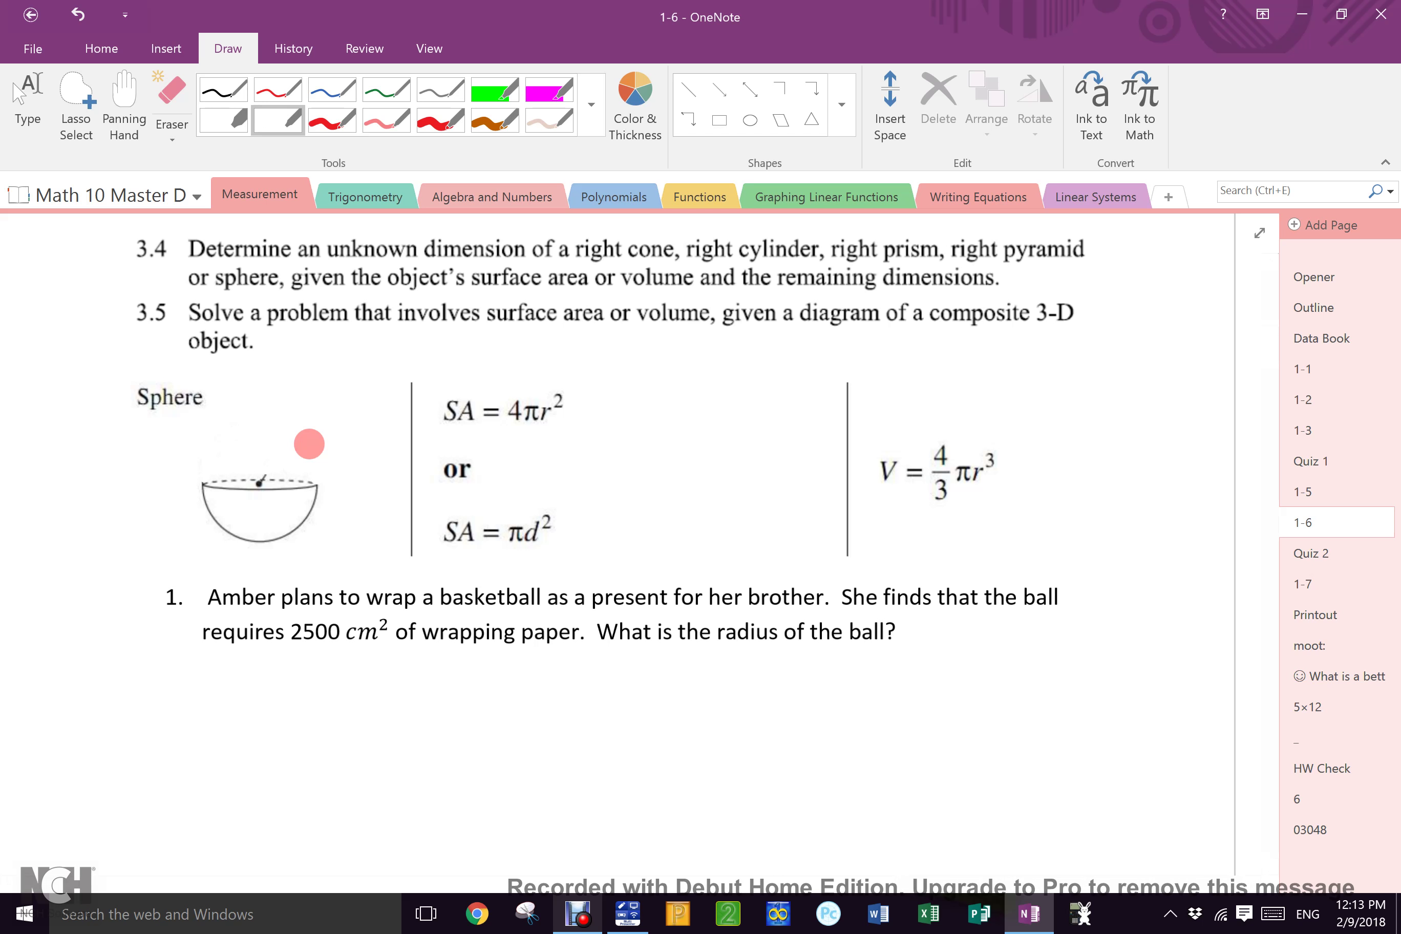
pyautogui.click(495, 95)
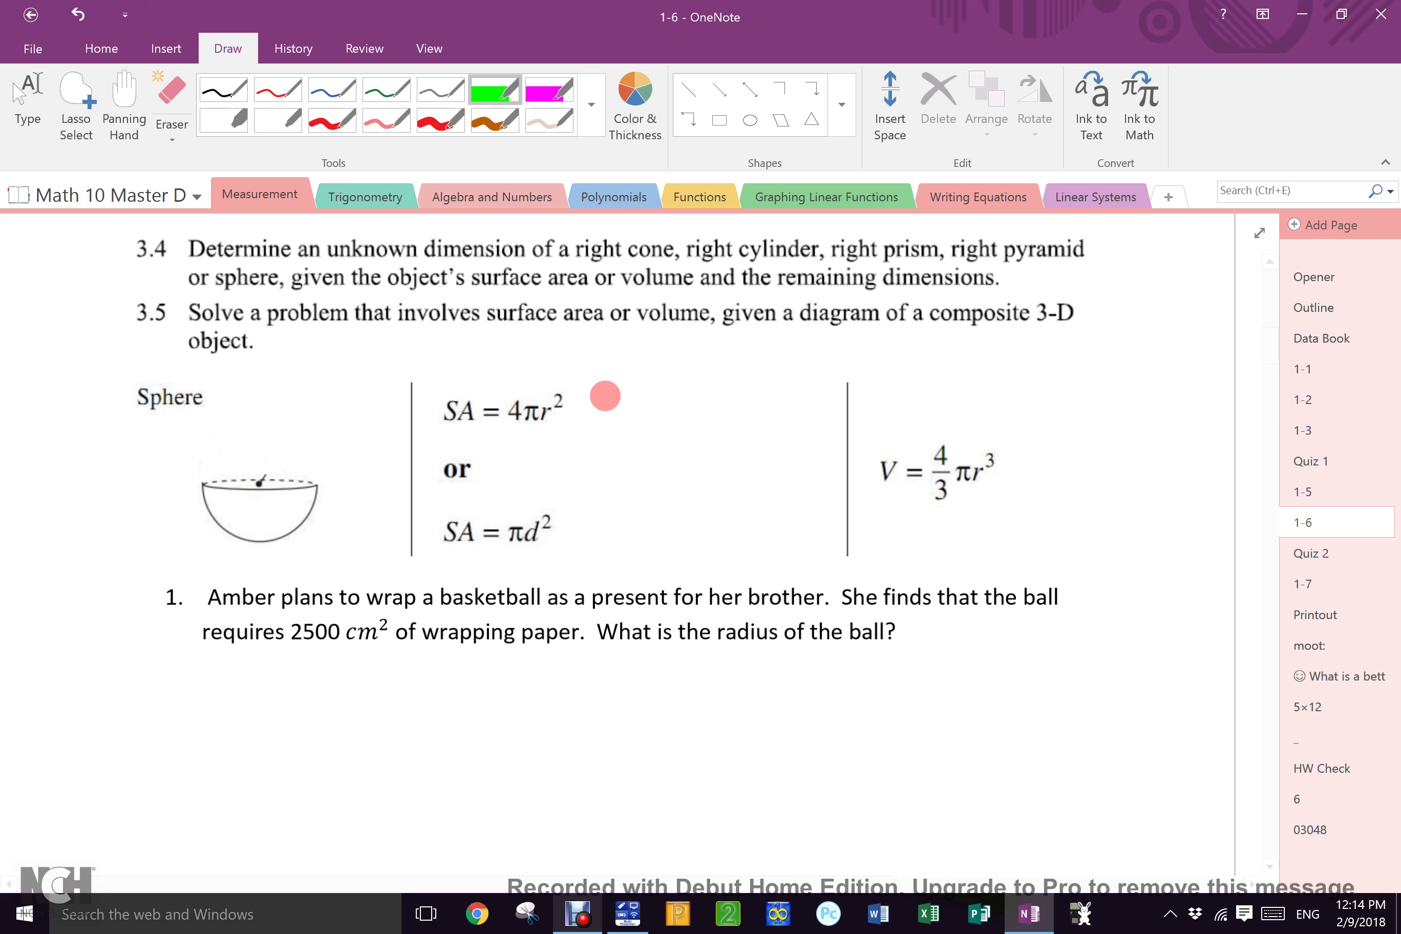
# In black ink, write 4πr² over 2, simplified to 2πr², beside the sphere area formula.
pyautogui.click(236, 89)
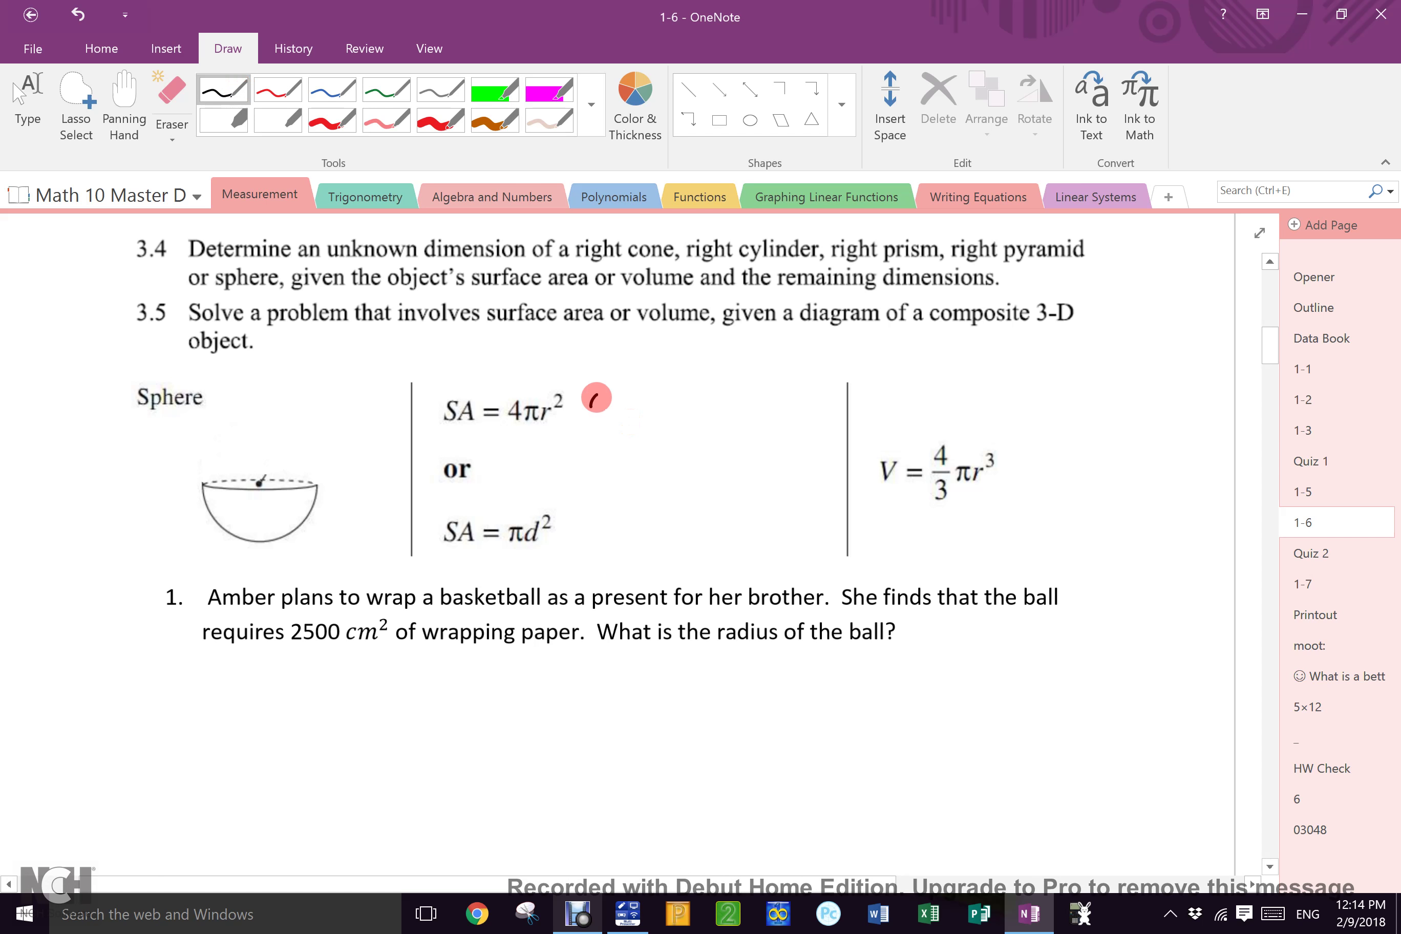
pyautogui.moveTo(594, 397)
pyautogui.mouseDown()
pyautogui.moveTo(651, 392)
pyautogui.moveTo(644, 419)
pyautogui.mouseUp()
pyautogui.moveTo(599, 427)
pyautogui.mouseDown()
pyautogui.moveTo(615, 439)
pyautogui.moveTo(575, 469)
pyautogui.moveTo(594, 481)
pyautogui.mouseUp()
pyautogui.moveTo(597, 471); pyautogui.dragTo(635, 469)
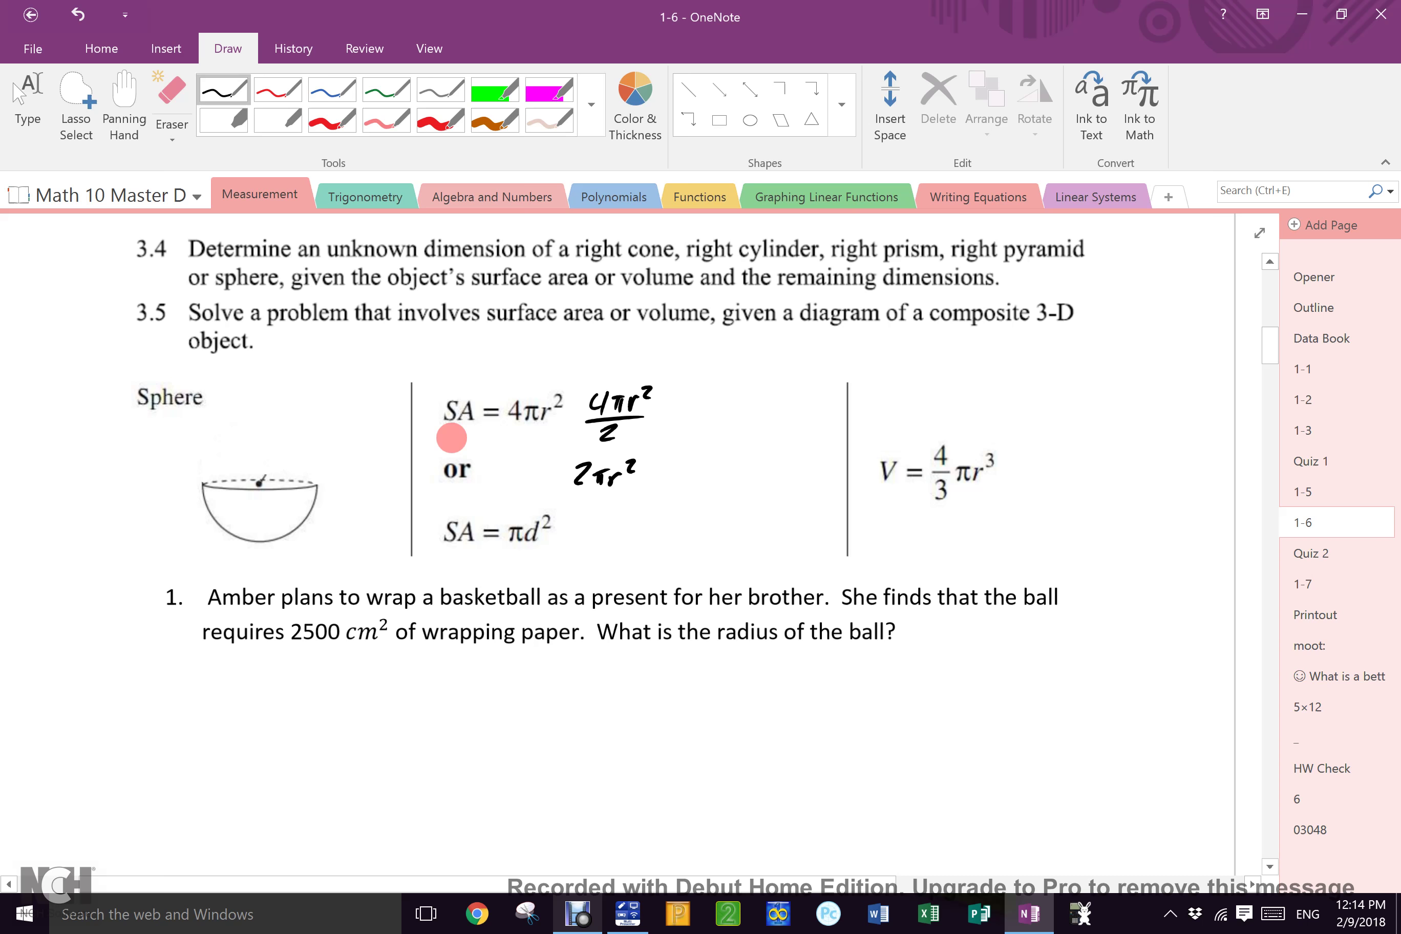
# Colour the hemisphere's flat top with the thick red pen, then add + πr² after 2πr².
pyautogui.click(332, 120)
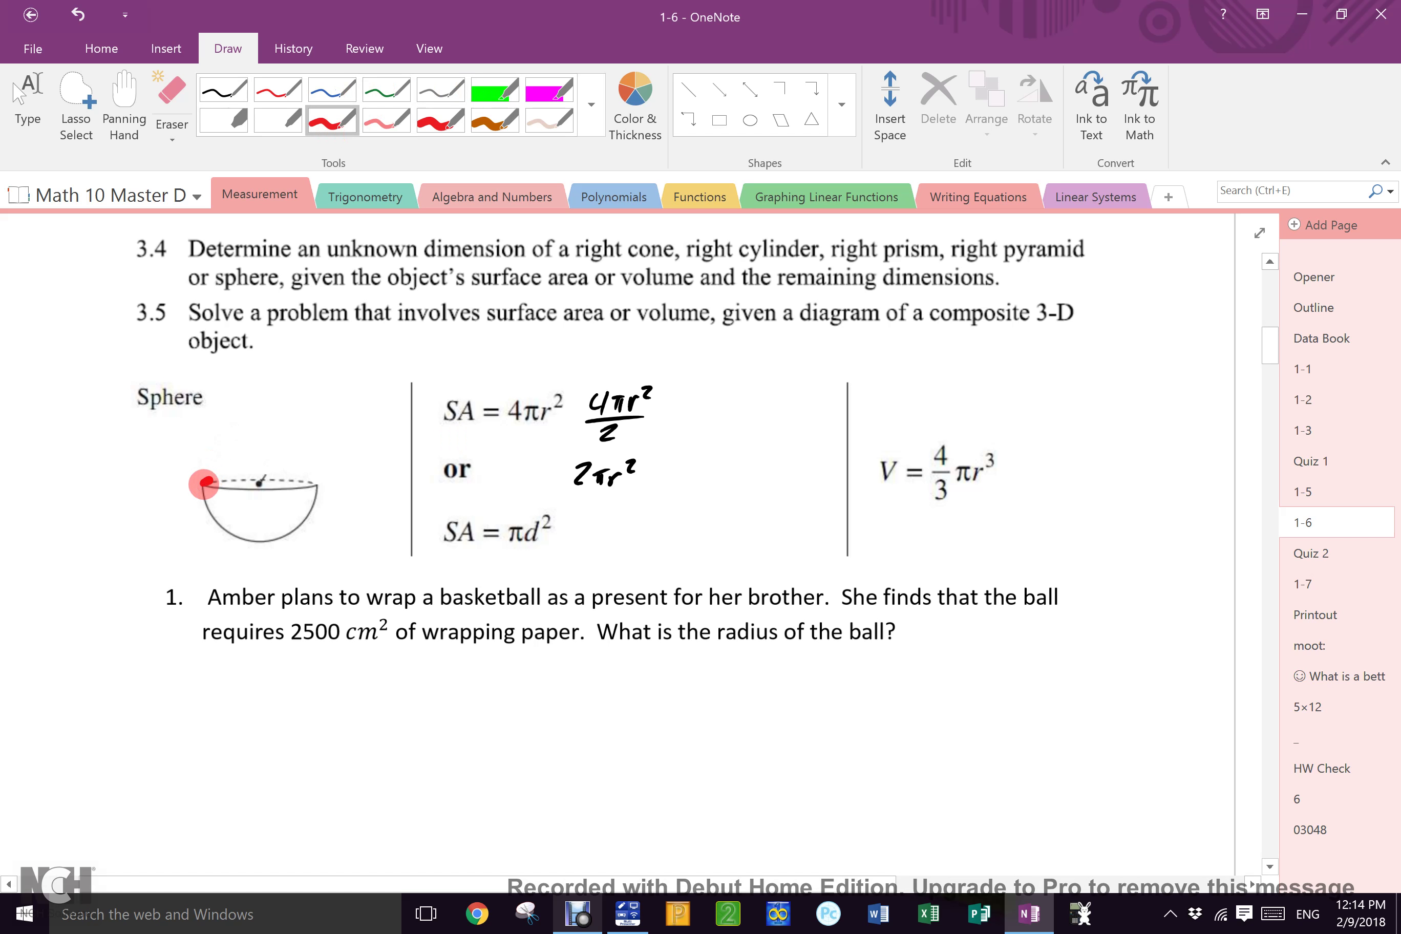
pyautogui.moveTo(205, 482)
pyautogui.mouseDown()
pyautogui.moveTo(319, 484)
pyautogui.moveTo(203, 484)
pyautogui.moveTo(313, 477)
pyautogui.moveTo(300, 478)
pyautogui.mouseUp()
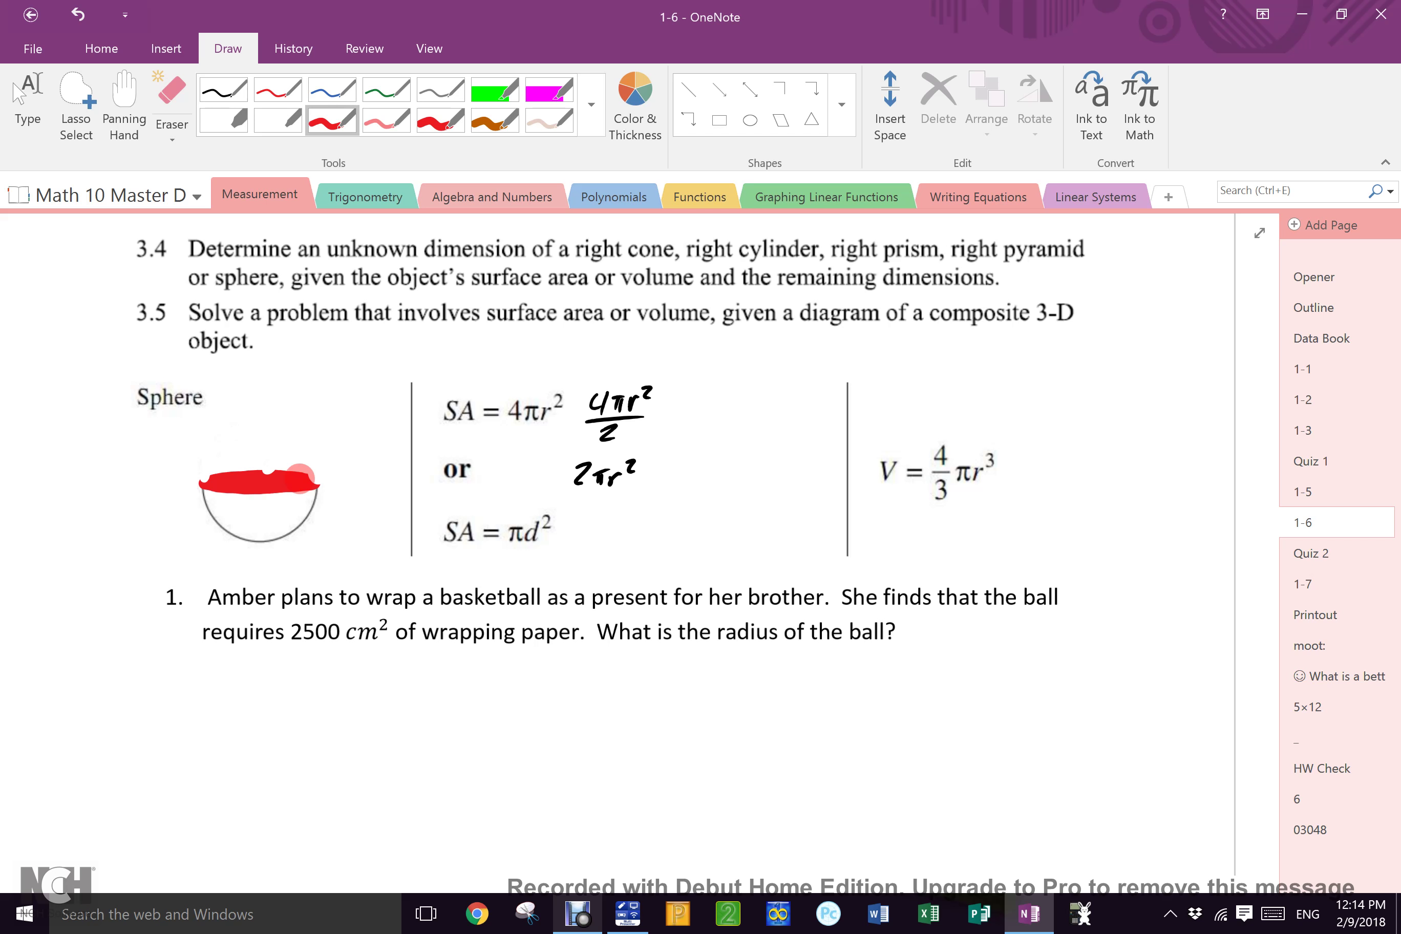
pyautogui.click(223, 89)
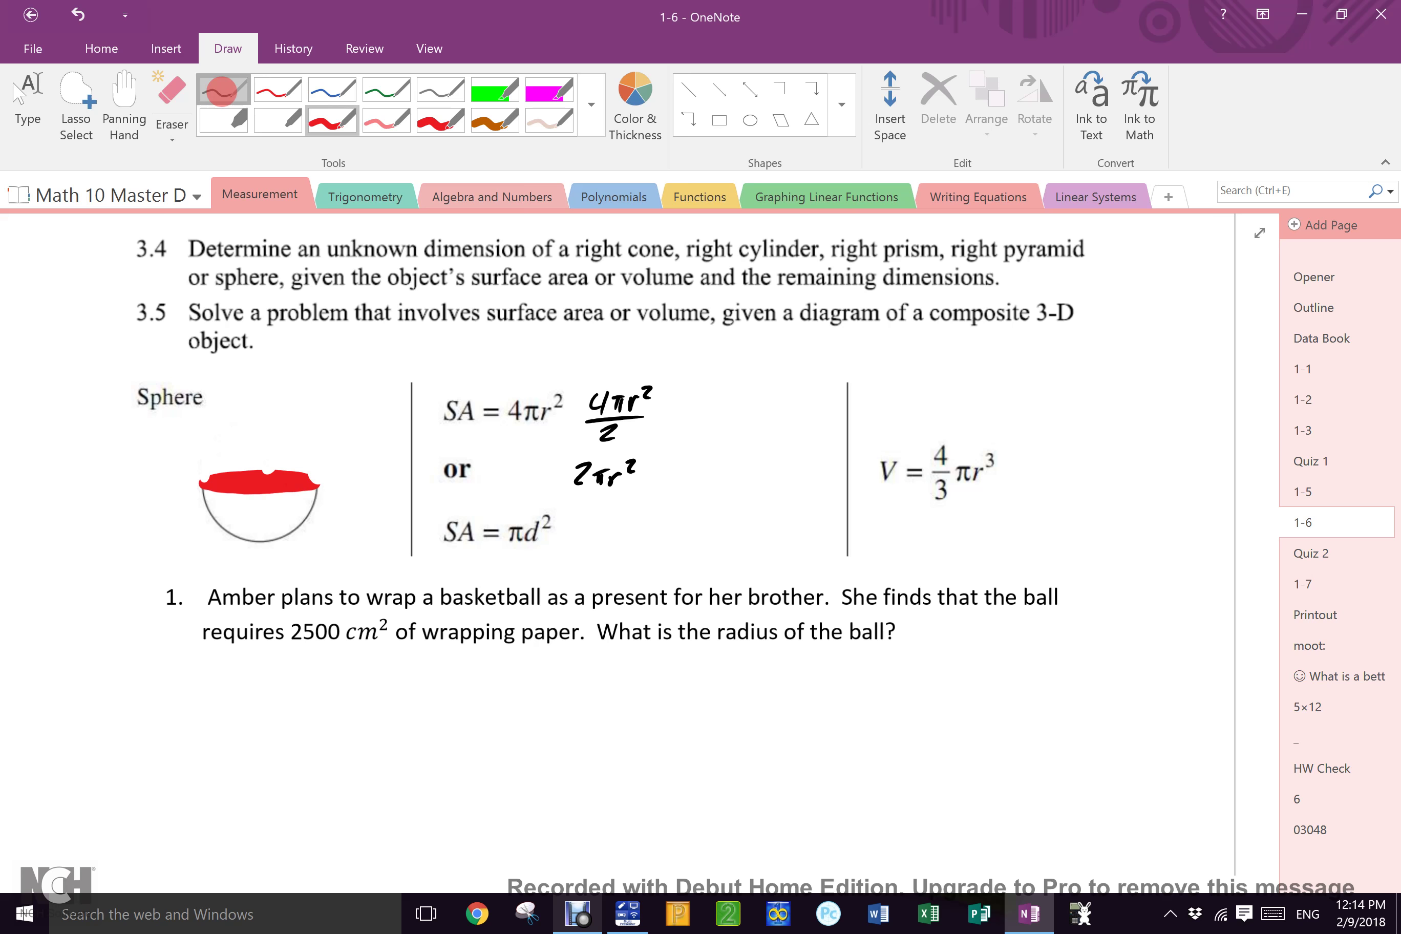
pyautogui.moveTo(653, 468); pyautogui.dragTo(663, 470)
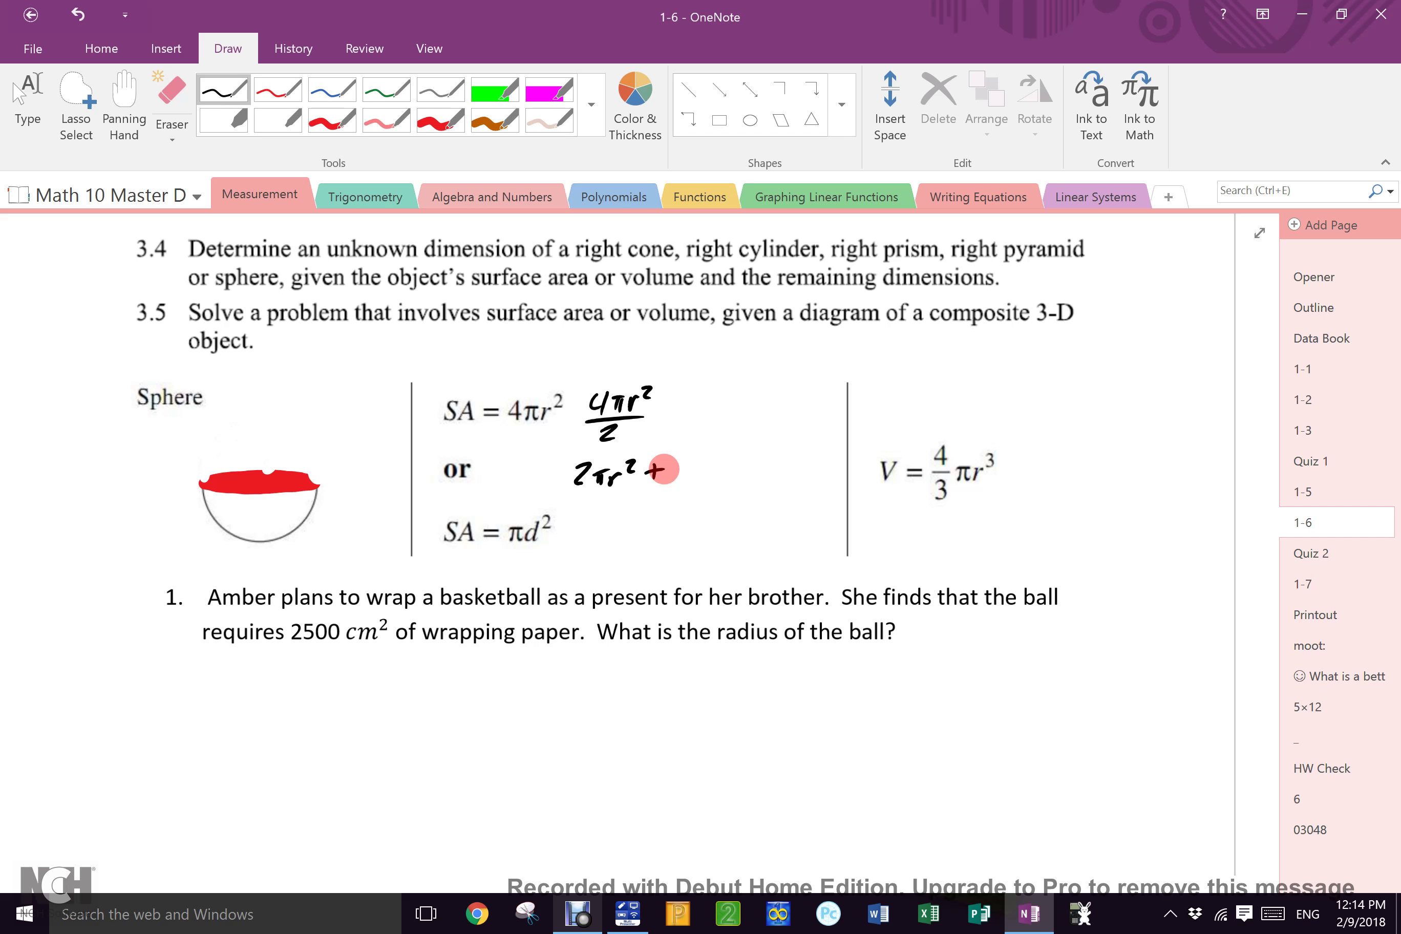
pyautogui.moveTo(663, 469); pyautogui.dragTo(727, 462)
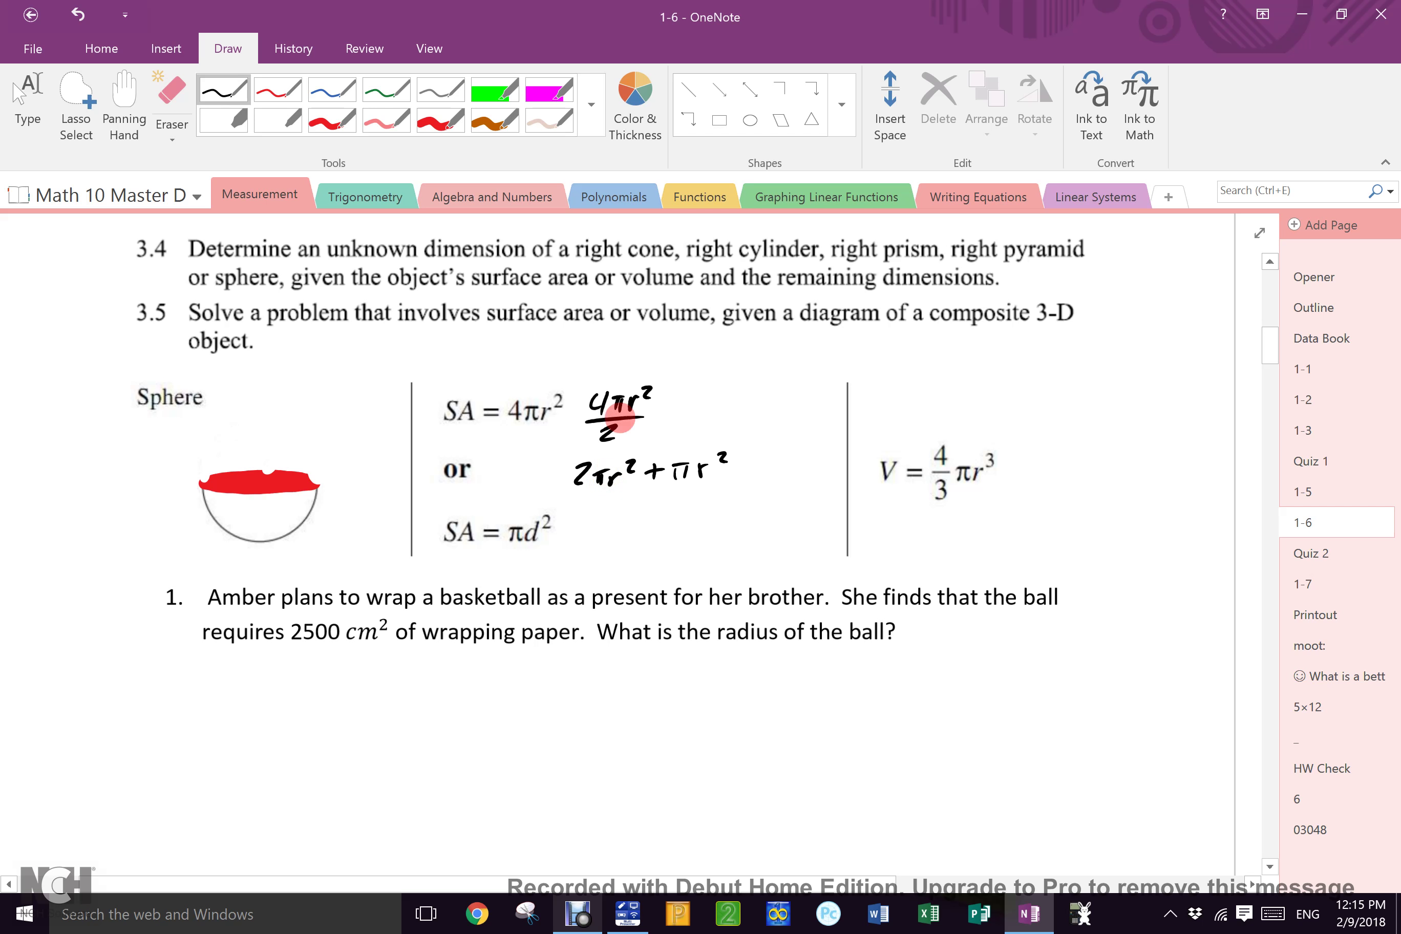
# Shade the inside of the hemisphere green and write = 3πr² after SA = πd².
pyautogui.click(494, 92)
pyautogui.moveTo(208, 500)
pyautogui.mouseDown()
pyautogui.moveTo(253, 509)
pyautogui.moveTo(228, 517)
pyautogui.moveTo(243, 528)
pyautogui.moveTo(302, 491)
pyautogui.mouseUp()
pyautogui.click(223, 92)
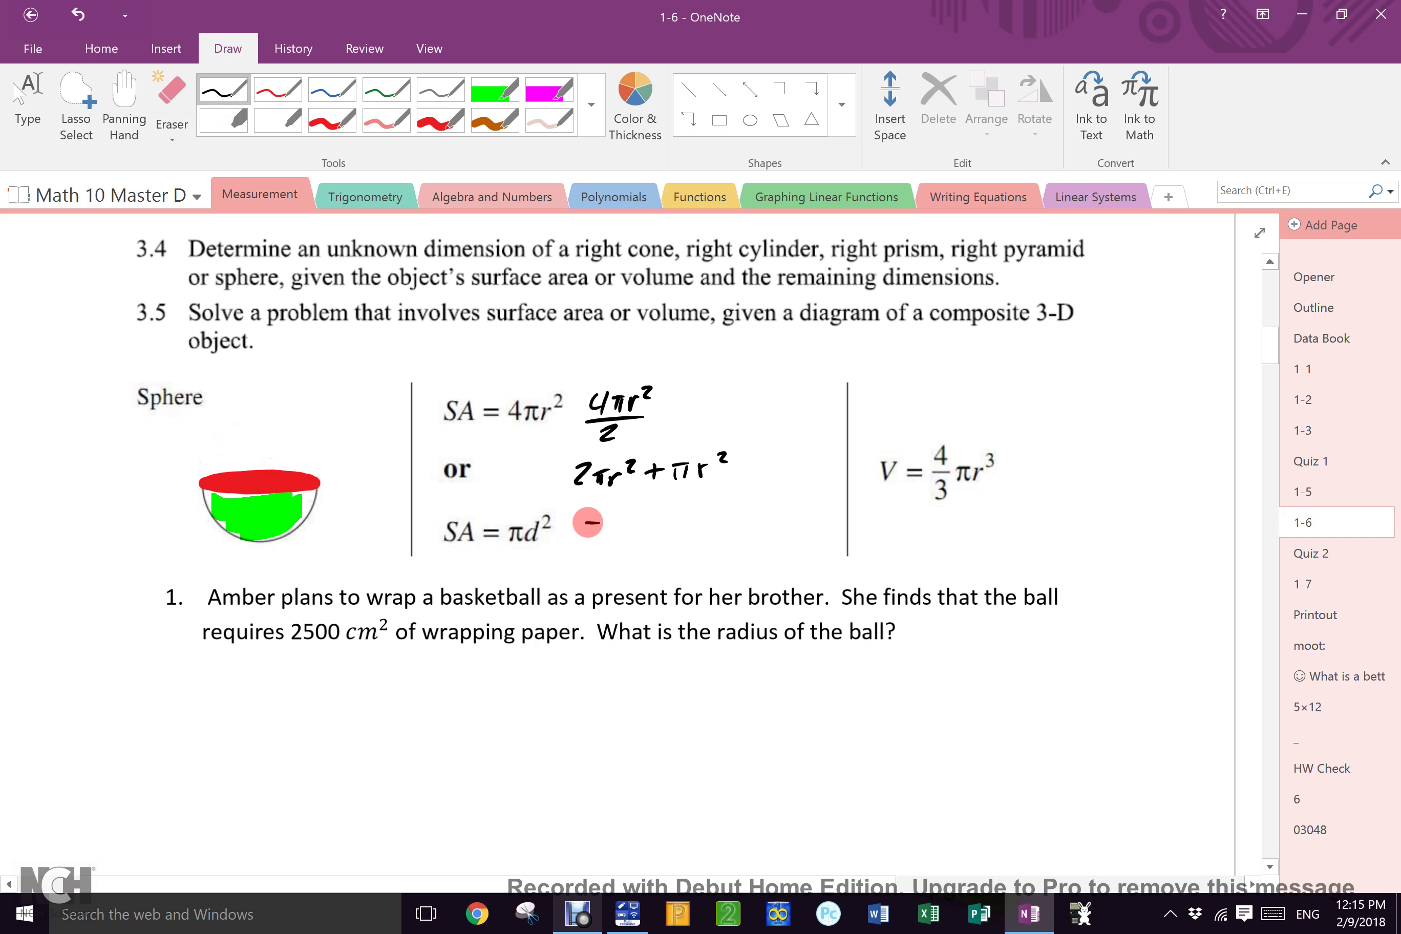
pyautogui.moveTo(582, 531); pyautogui.dragTo(599, 529)
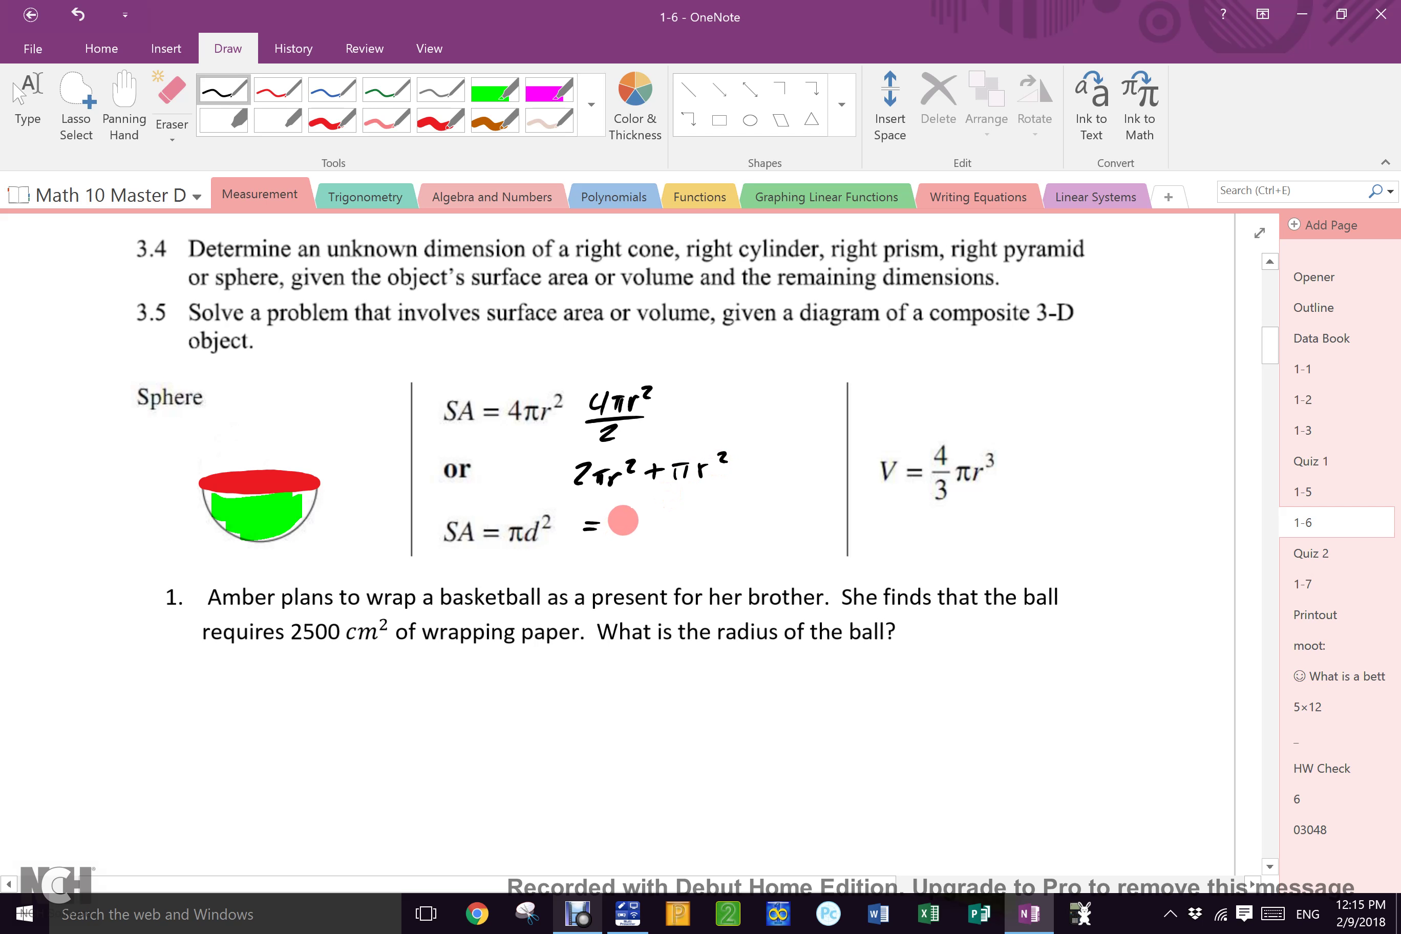
pyautogui.moveTo(621, 516)
pyautogui.mouseDown()
pyautogui.moveTo(622, 532)
pyautogui.moveTo(690, 522)
pyautogui.mouseUp()
pyautogui.click(650, 525)
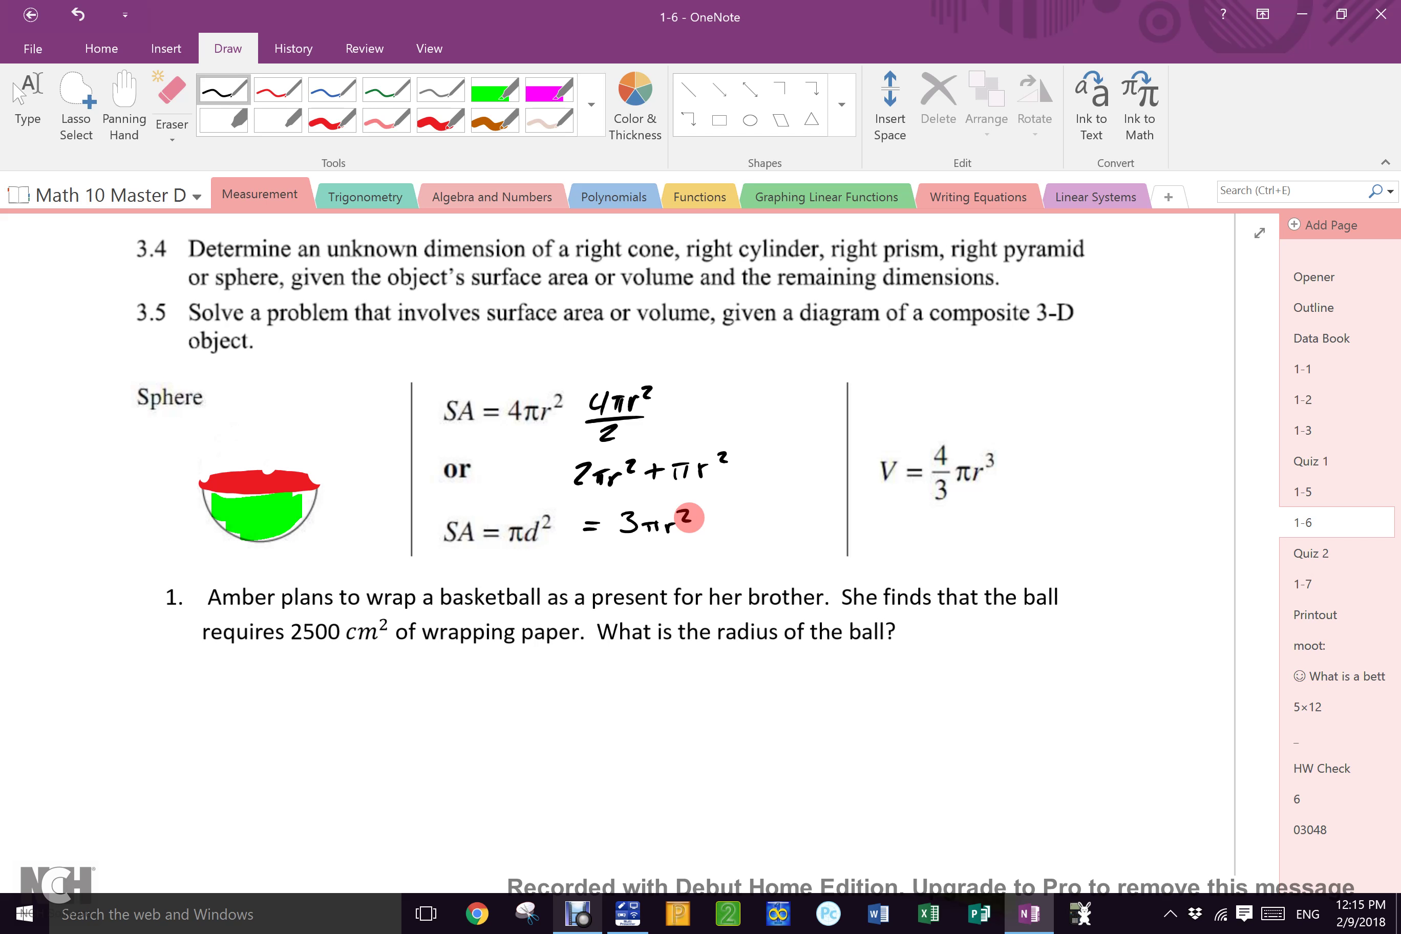
# Tidy the red hemisphere top and add a blue arrow labelled 'solid' after 3πr².
pyautogui.moveTo(266, 473); pyautogui.dragTo(316, 481)
pyautogui.click(329, 90)
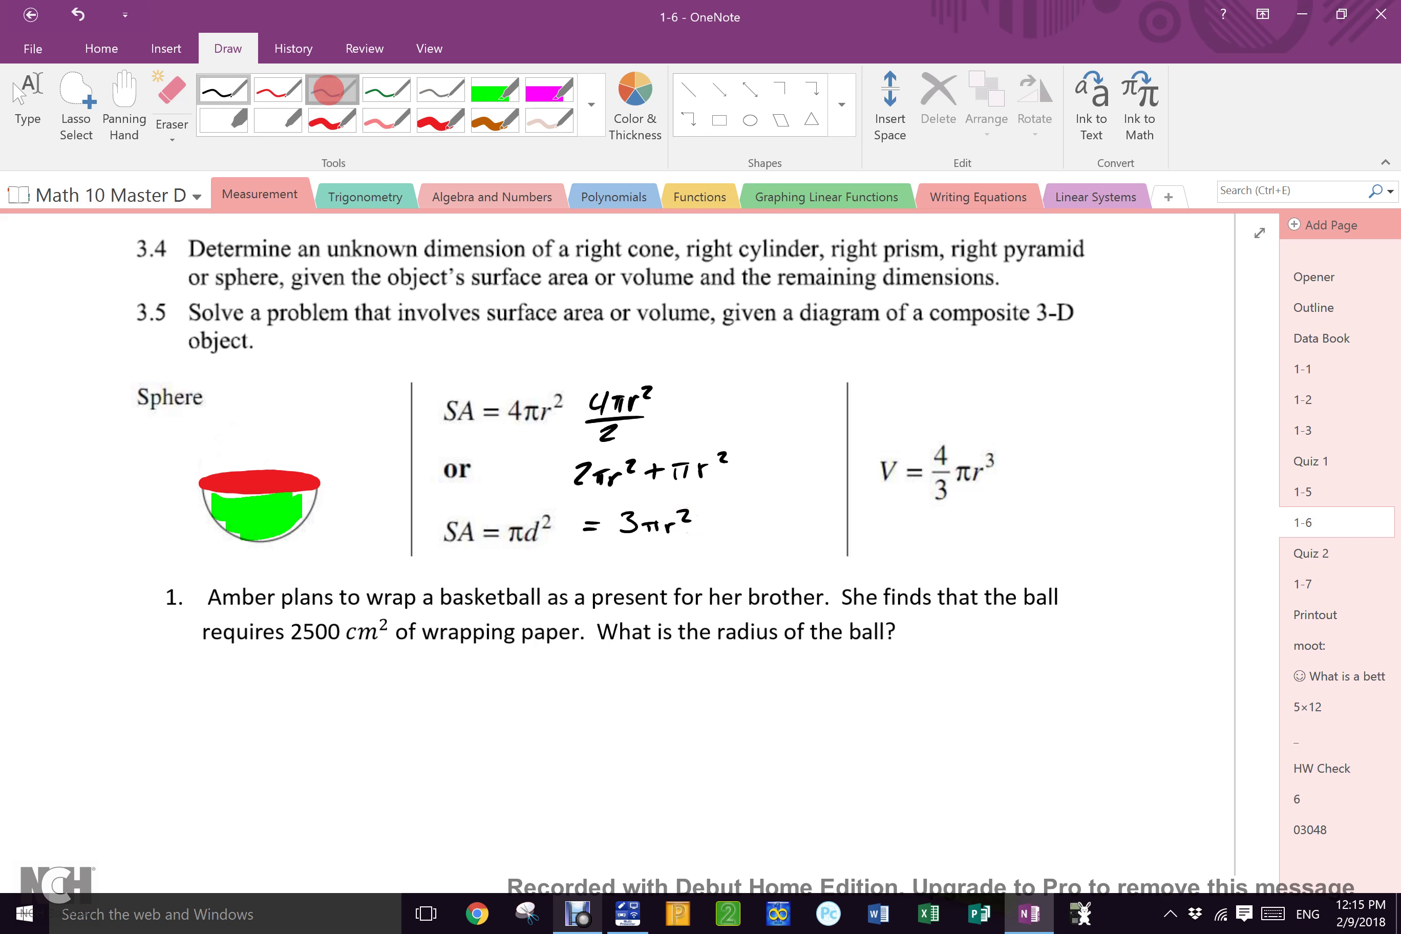
pyautogui.moveTo(693, 525); pyautogui.dragTo(780, 518)
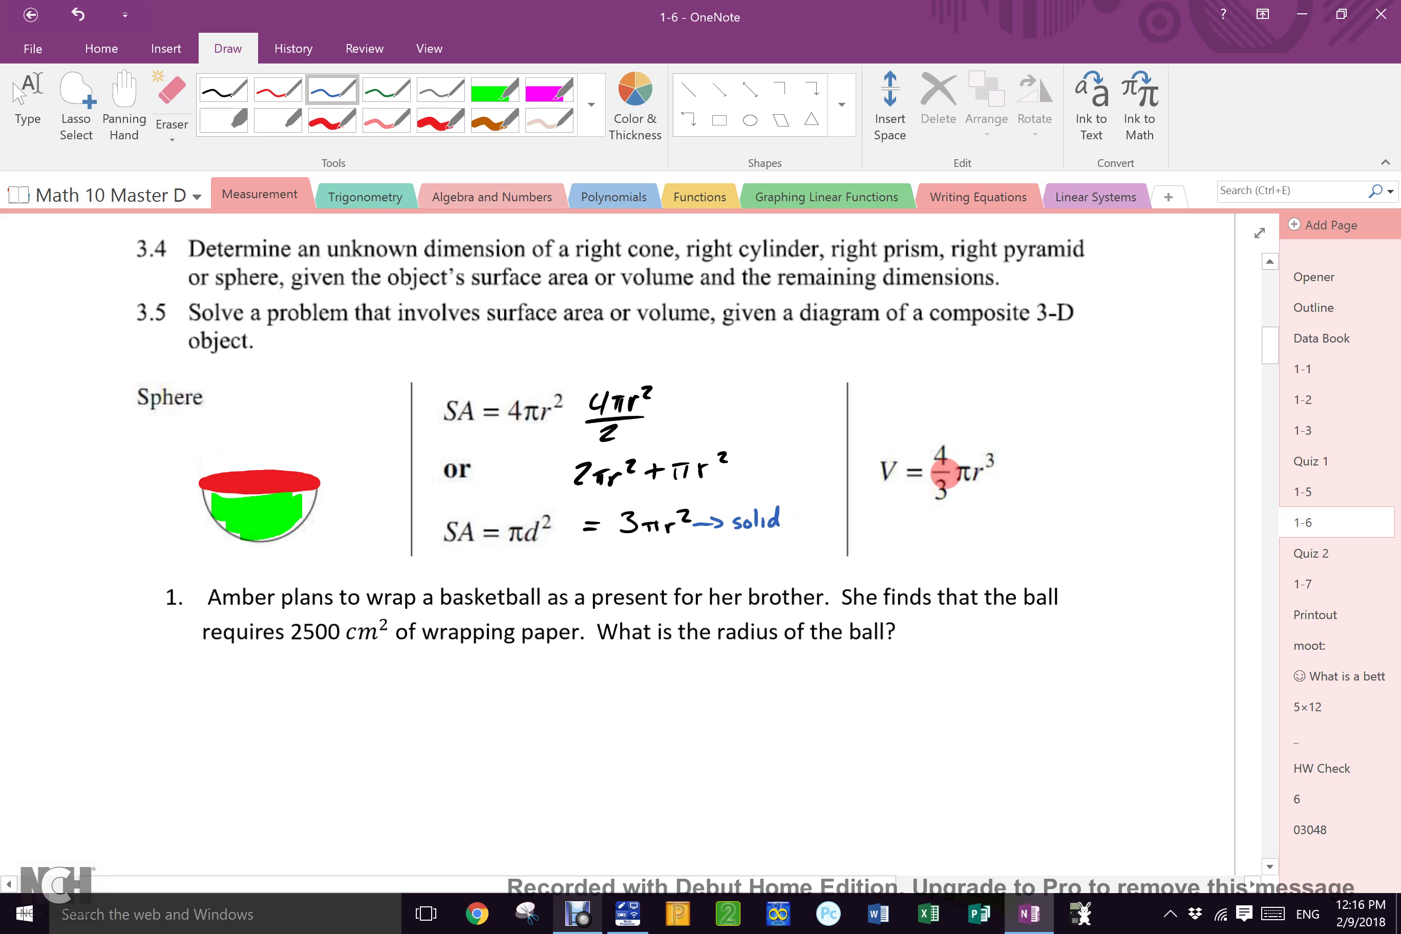
# Draw a blue arrow up to the volume formula and divide 4πr³/3 by 2 in red.
pyautogui.moveTo(713, 885); pyautogui.dragTo(854, 814)
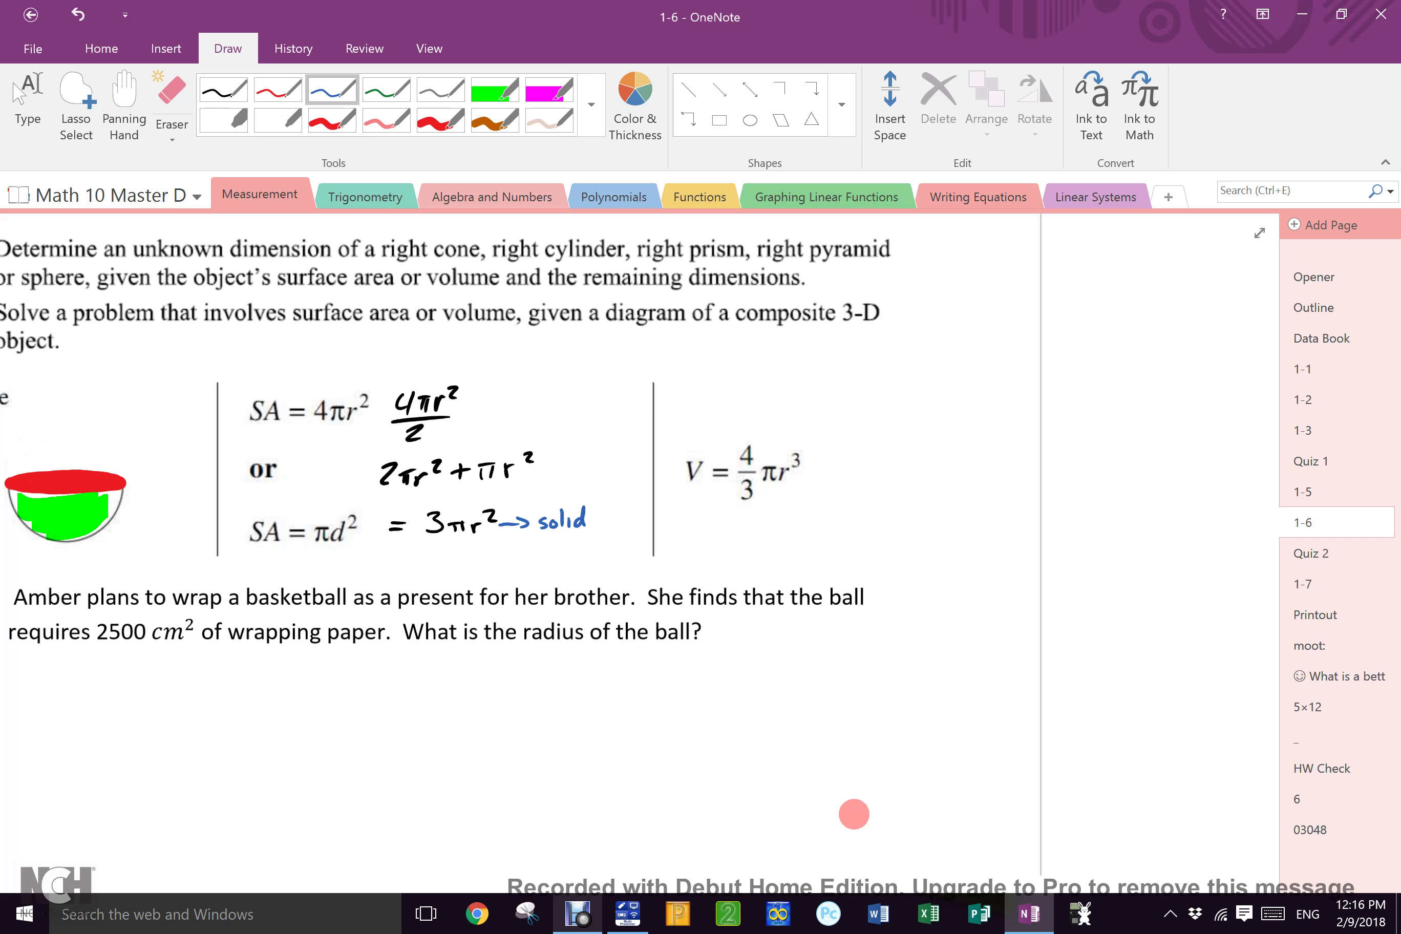
pyautogui.moveTo(769, 446)
pyautogui.mouseDown()
pyautogui.moveTo(772, 362)
pyautogui.moveTo(888, 344)
pyautogui.moveTo(875, 372)
pyautogui.moveTo(912, 372)
pyautogui.moveTo(862, 398)
pyautogui.mouseUp()
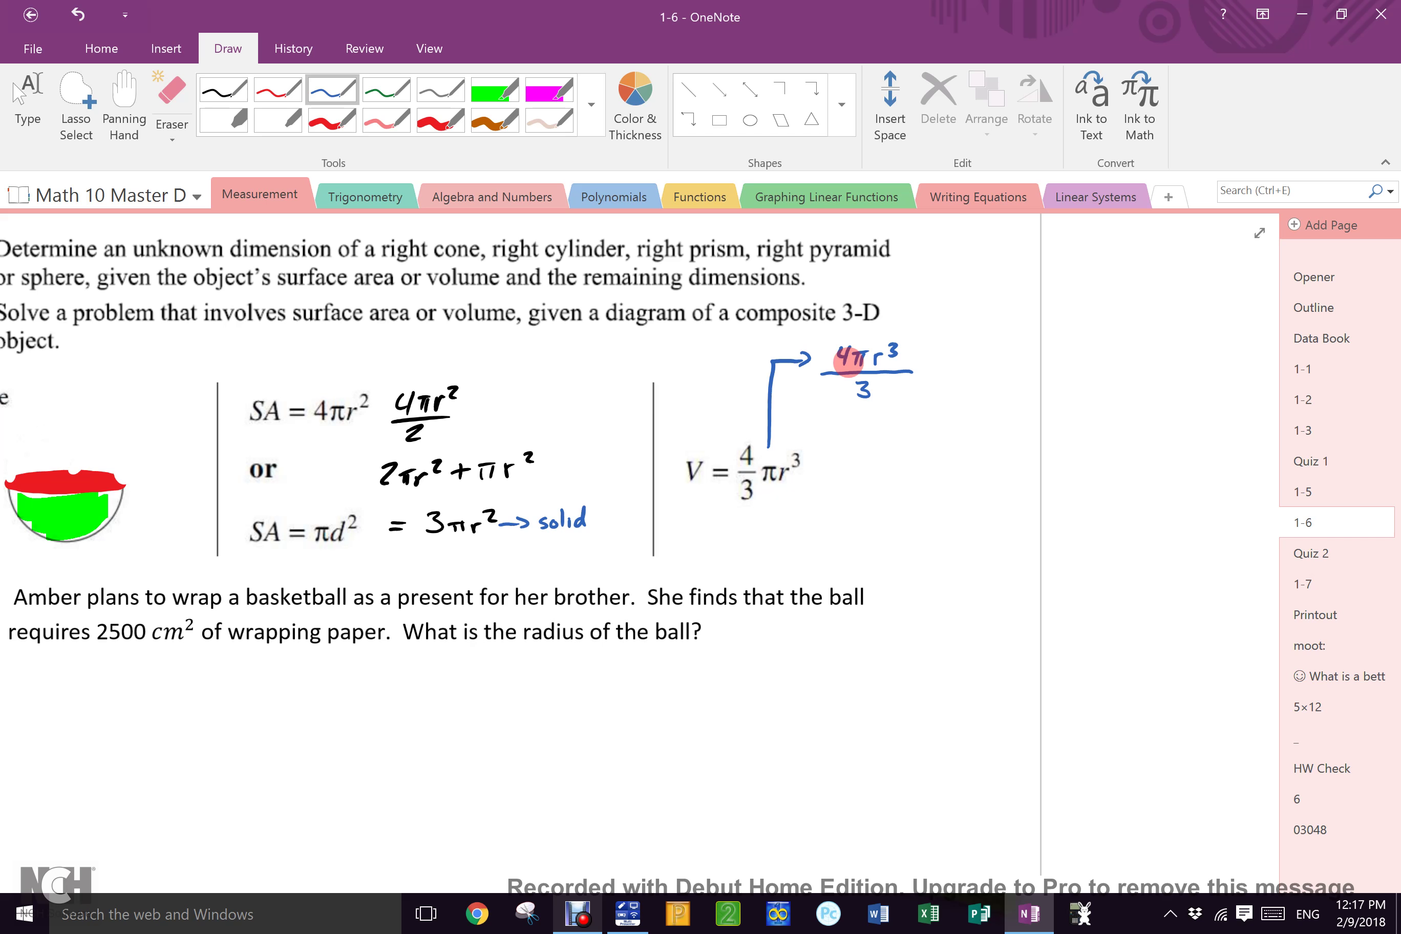
pyautogui.click(278, 89)
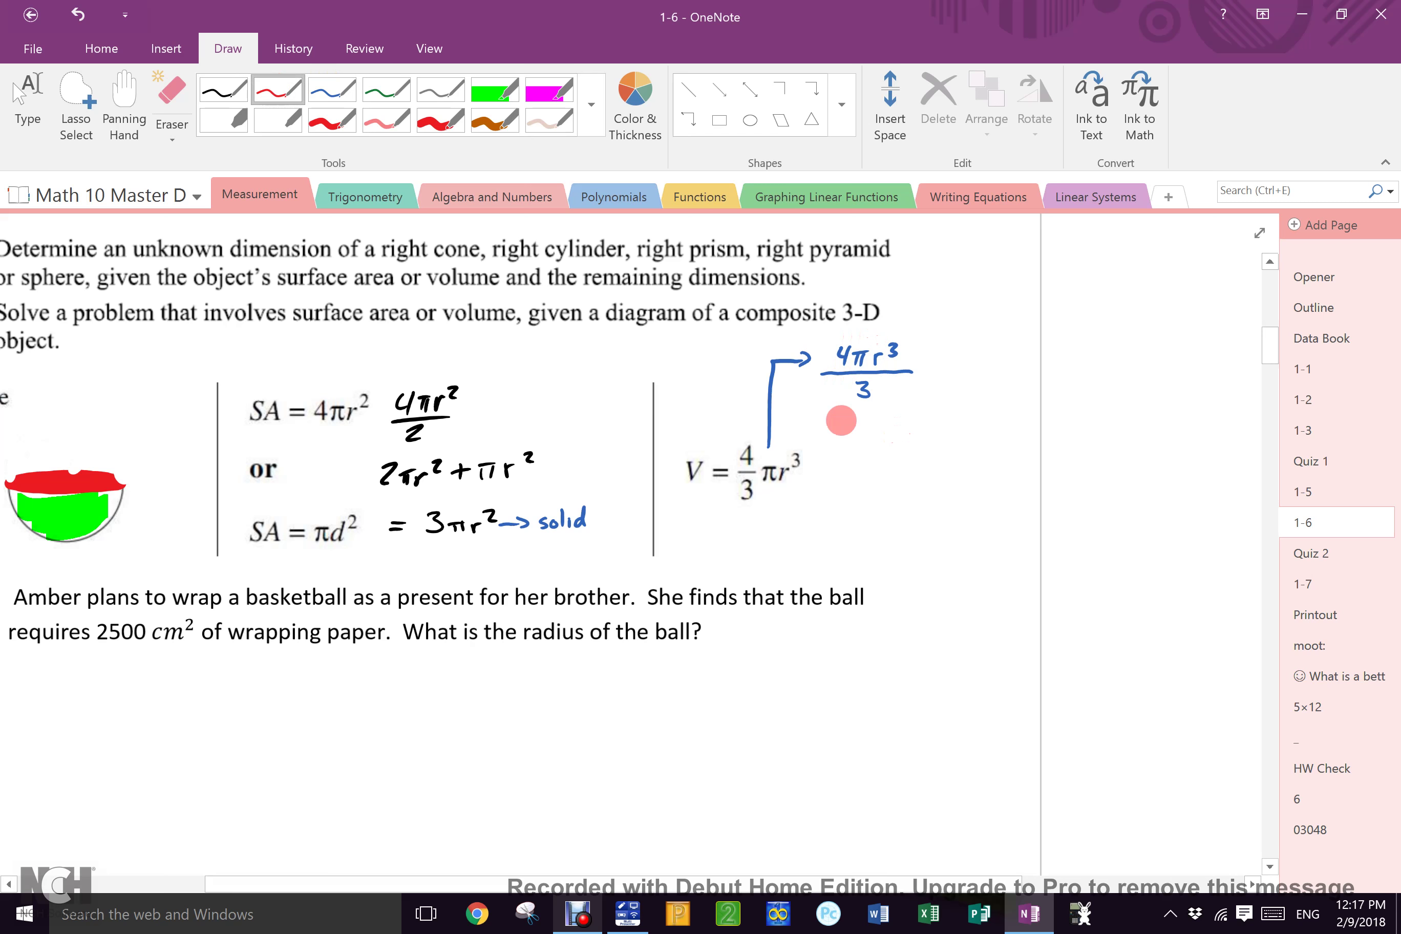
pyautogui.moveTo(819, 410)
pyautogui.mouseDown()
pyautogui.moveTo(905, 408)
pyautogui.moveTo(877, 443)
pyautogui.mouseUp()
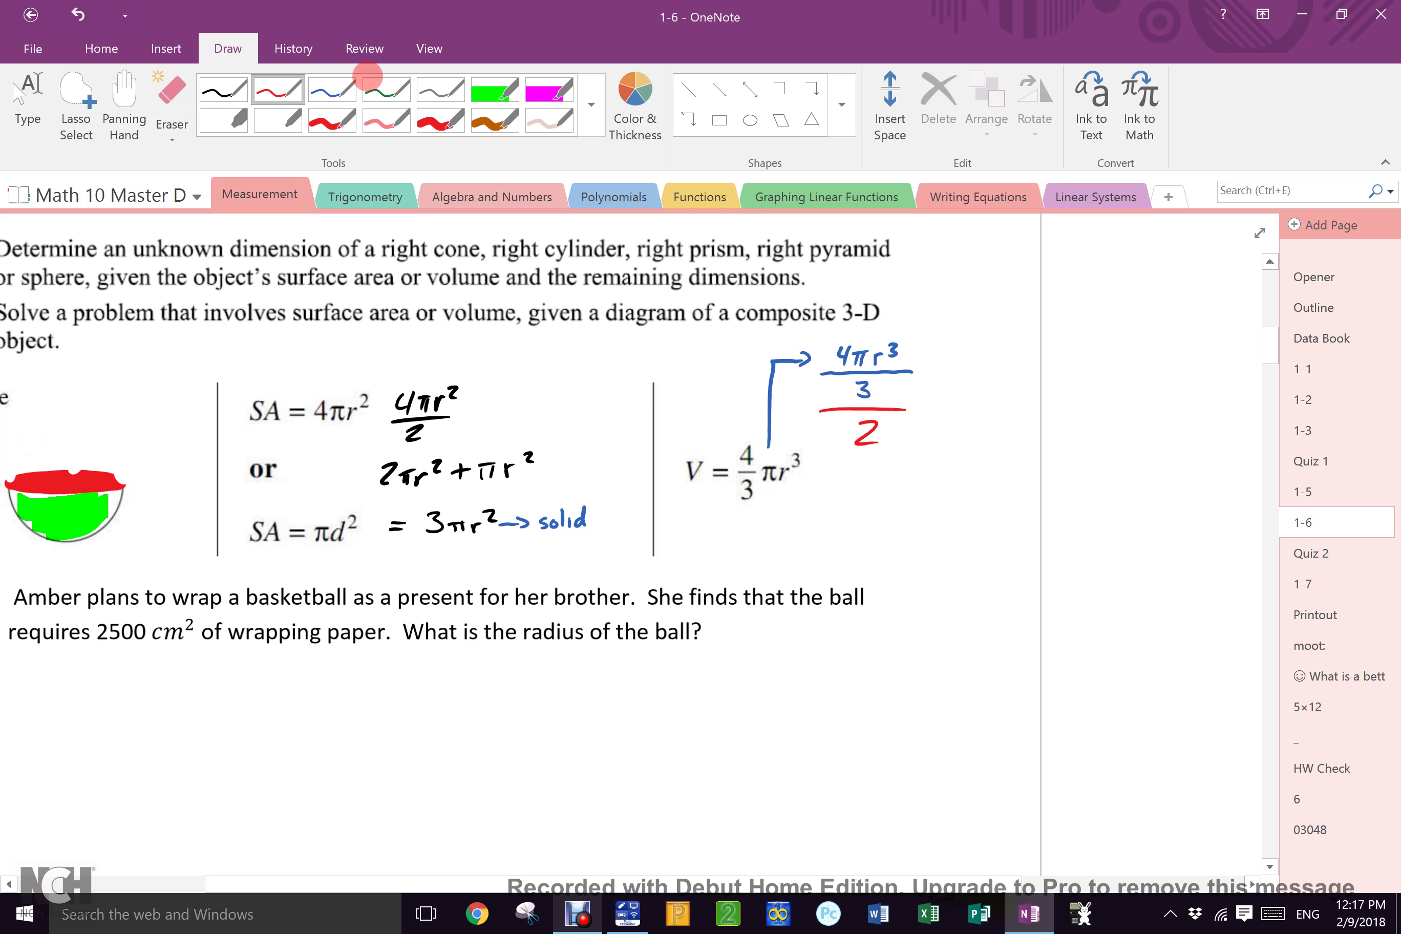
# In green, write × 1/2 = 4πr³/6 after the fraction.
pyautogui.click(385, 89)
pyautogui.moveTo(945, 356)
pyautogui.mouseDown()
pyautogui.moveTo(931, 371)
pyautogui.moveTo(983, 361)
pyautogui.moveTo(983, 395)
pyautogui.mouseUp()
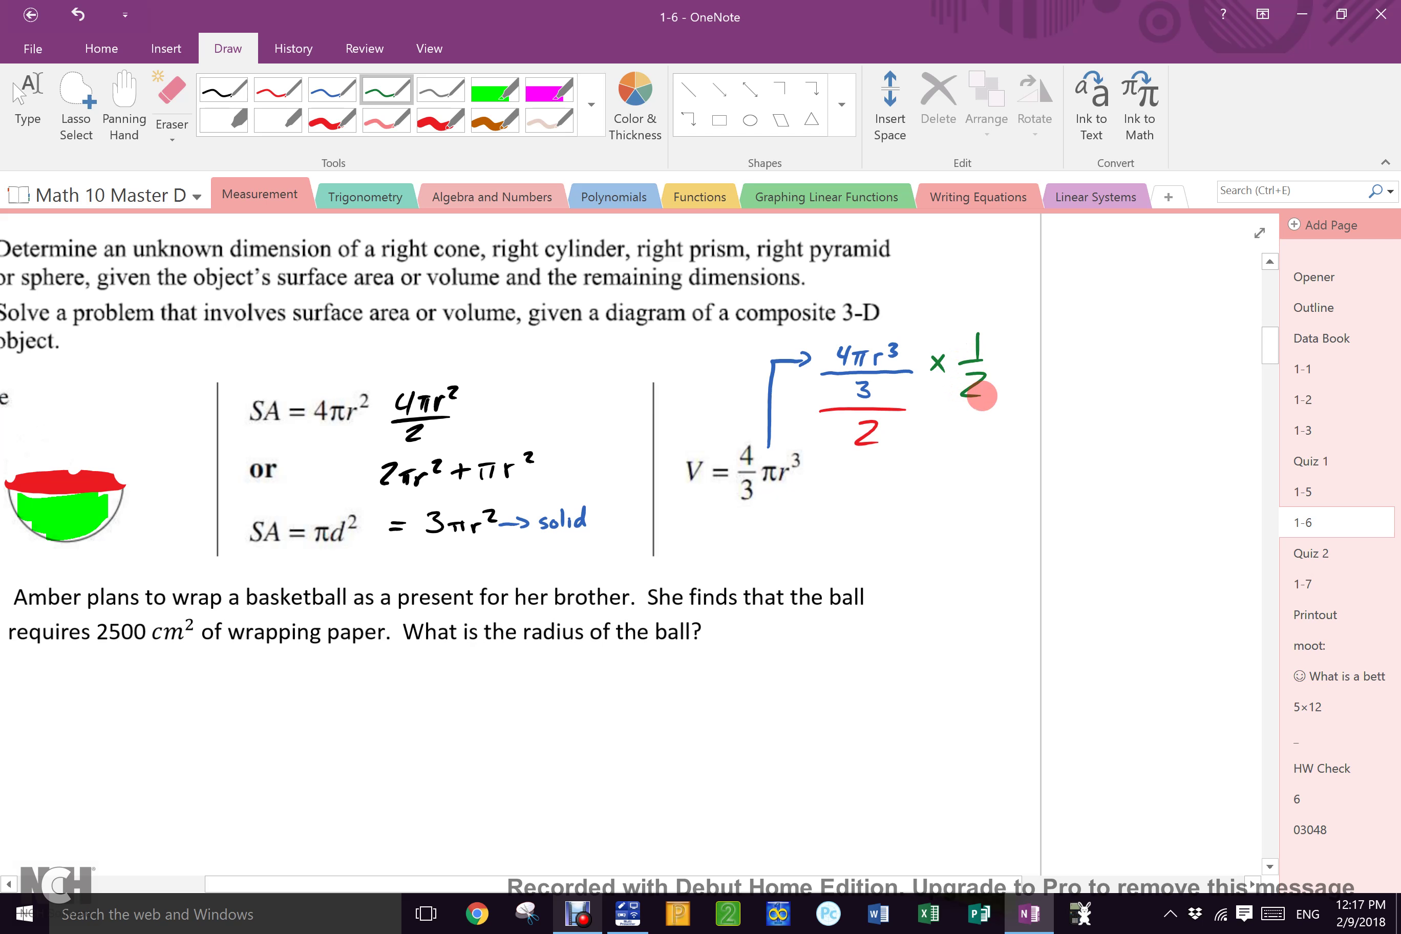
pyautogui.moveTo(1007, 359); pyautogui.dragTo(1029, 366)
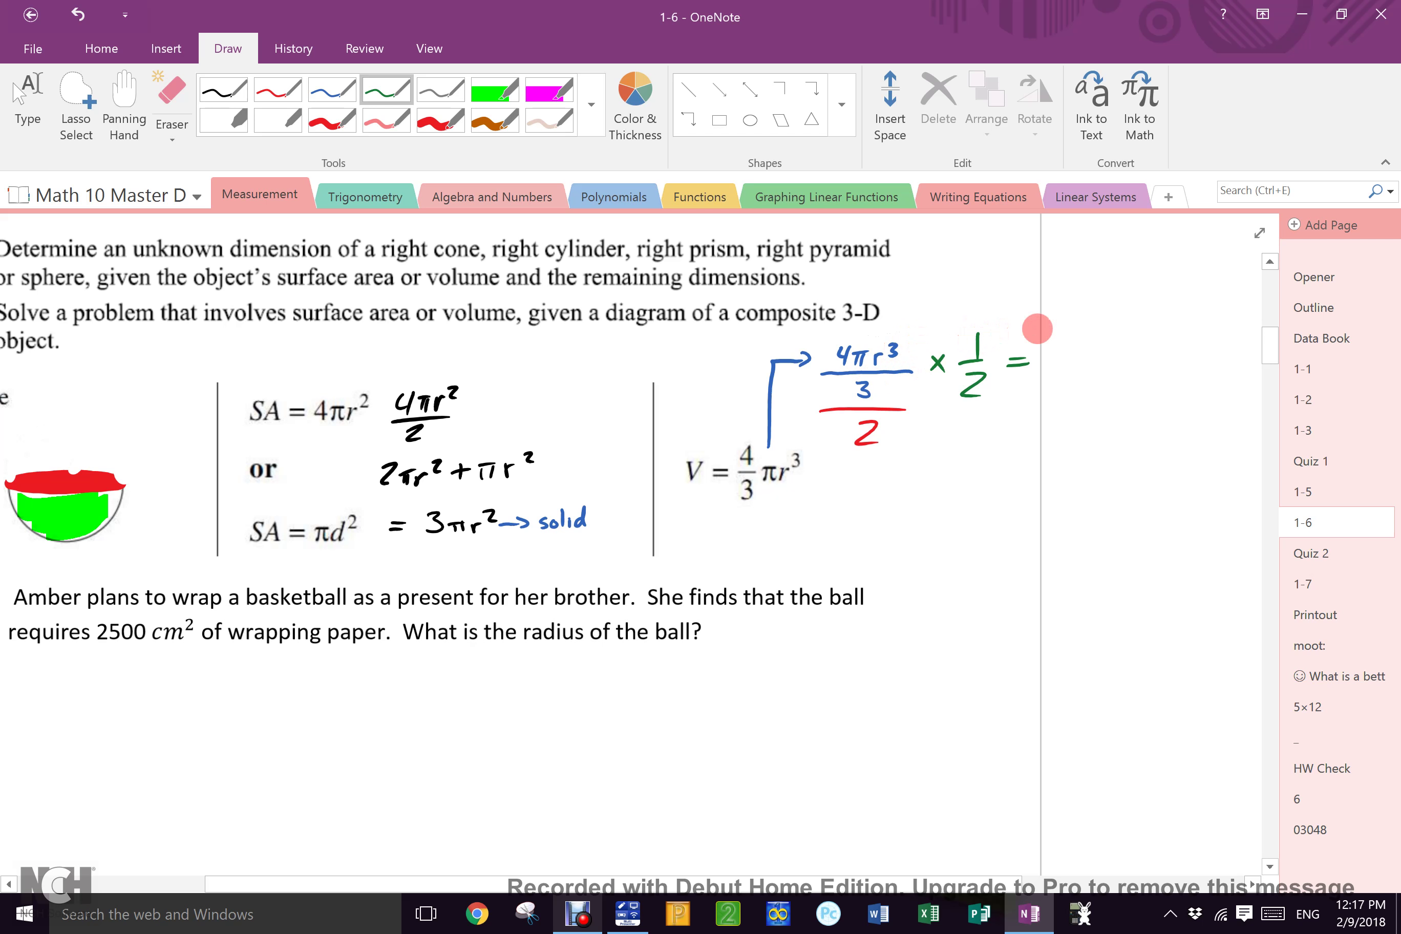
pyautogui.moveTo(1047, 333)
pyautogui.mouseDown()
pyautogui.moveTo(1097, 348)
pyautogui.moveTo(1079, 388)
pyautogui.mouseUp()
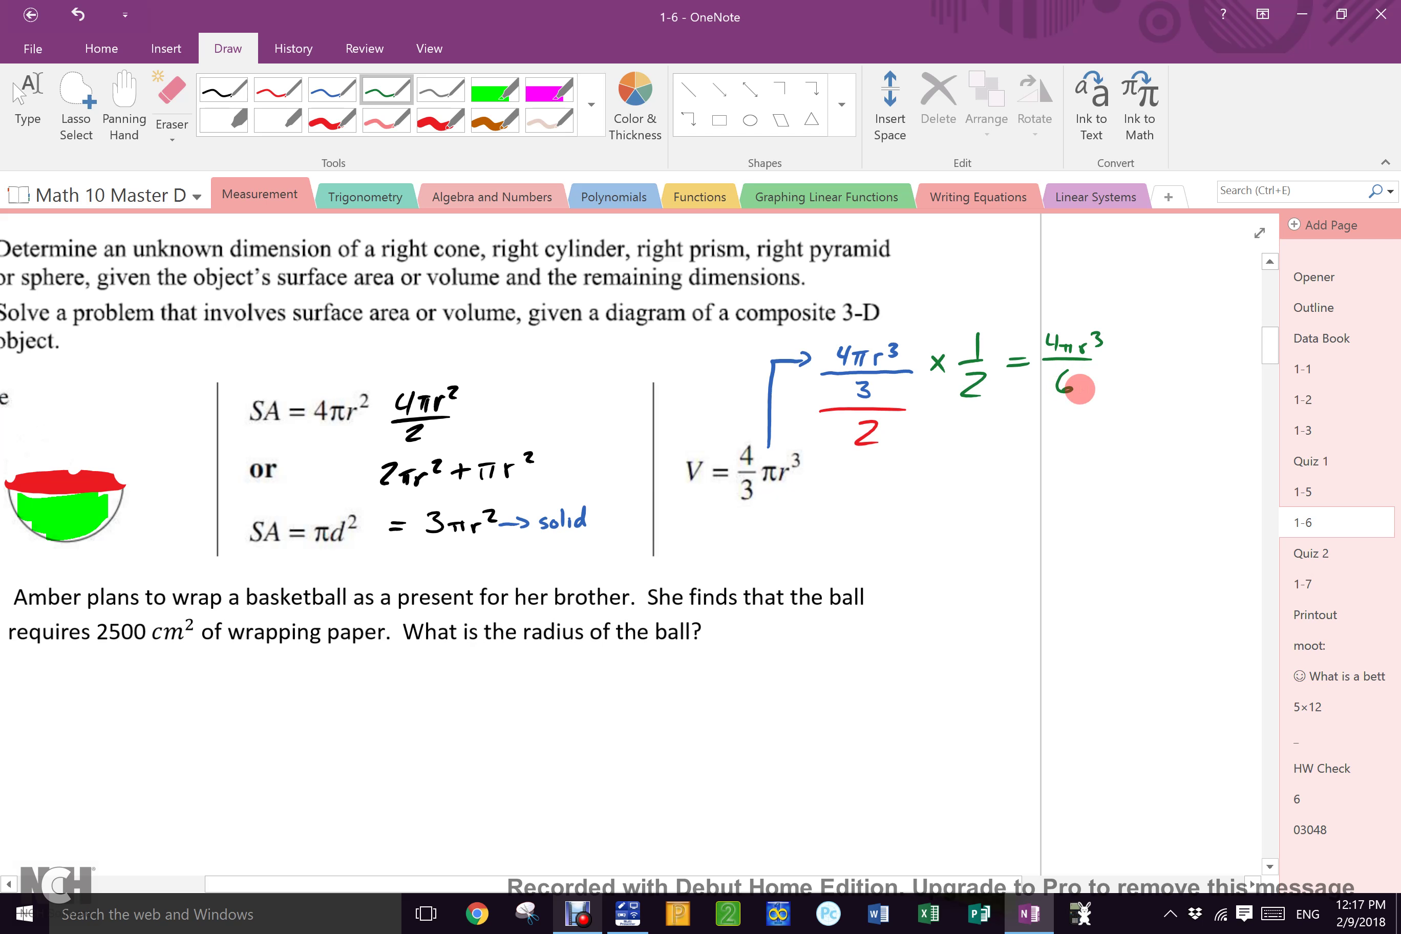
# Highlight 4πr³/6 in yellow and write 4/6 beside it in black.
pyautogui.click(591, 103)
pyautogui.click(515, 110)
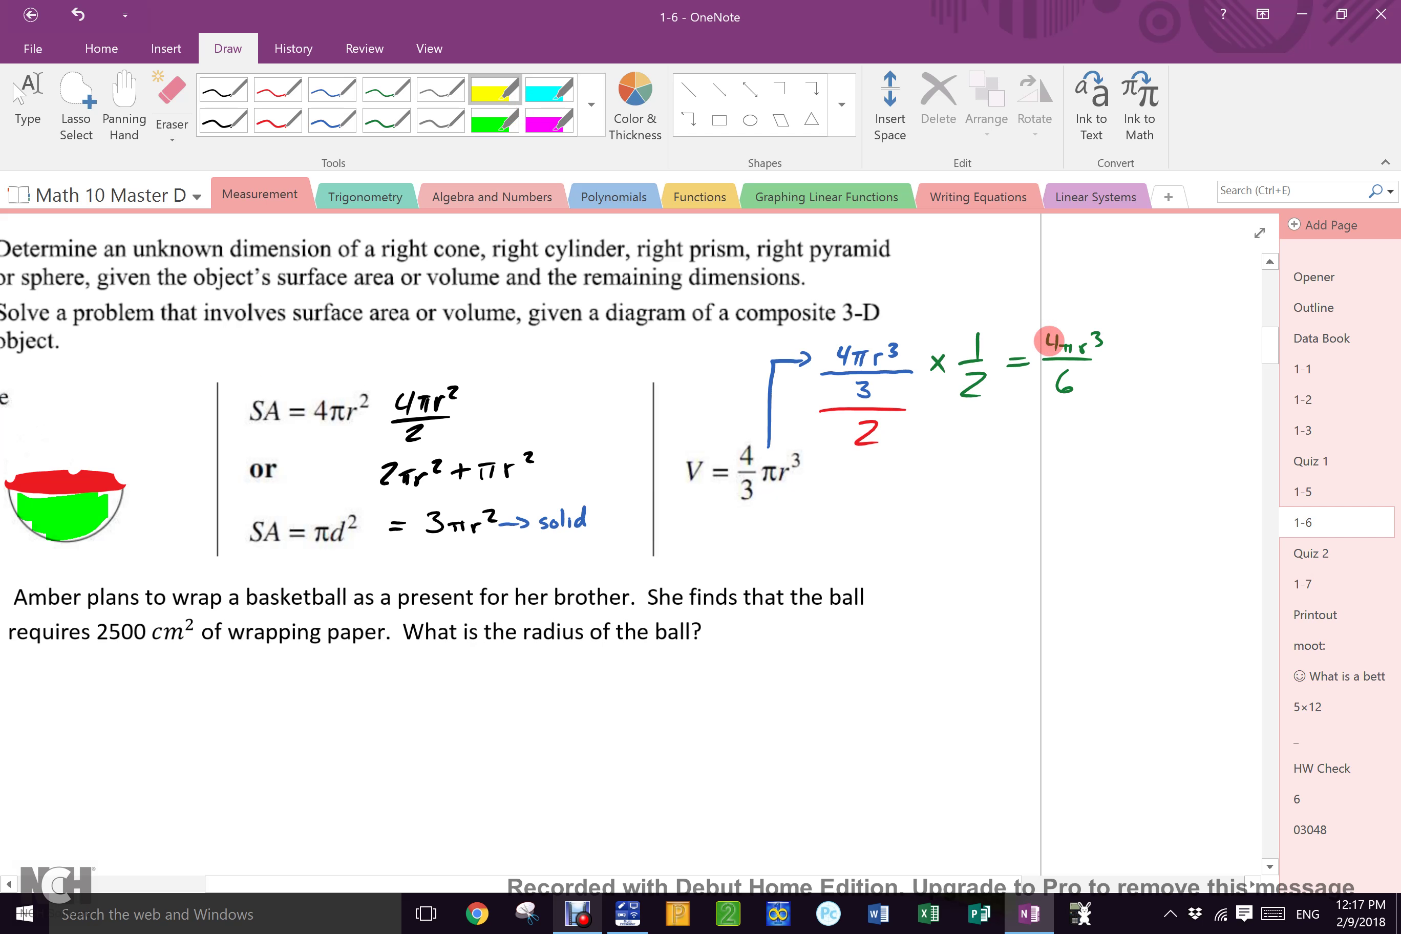
pyautogui.moveTo(1048, 314); pyautogui.dragTo(1074, 401)
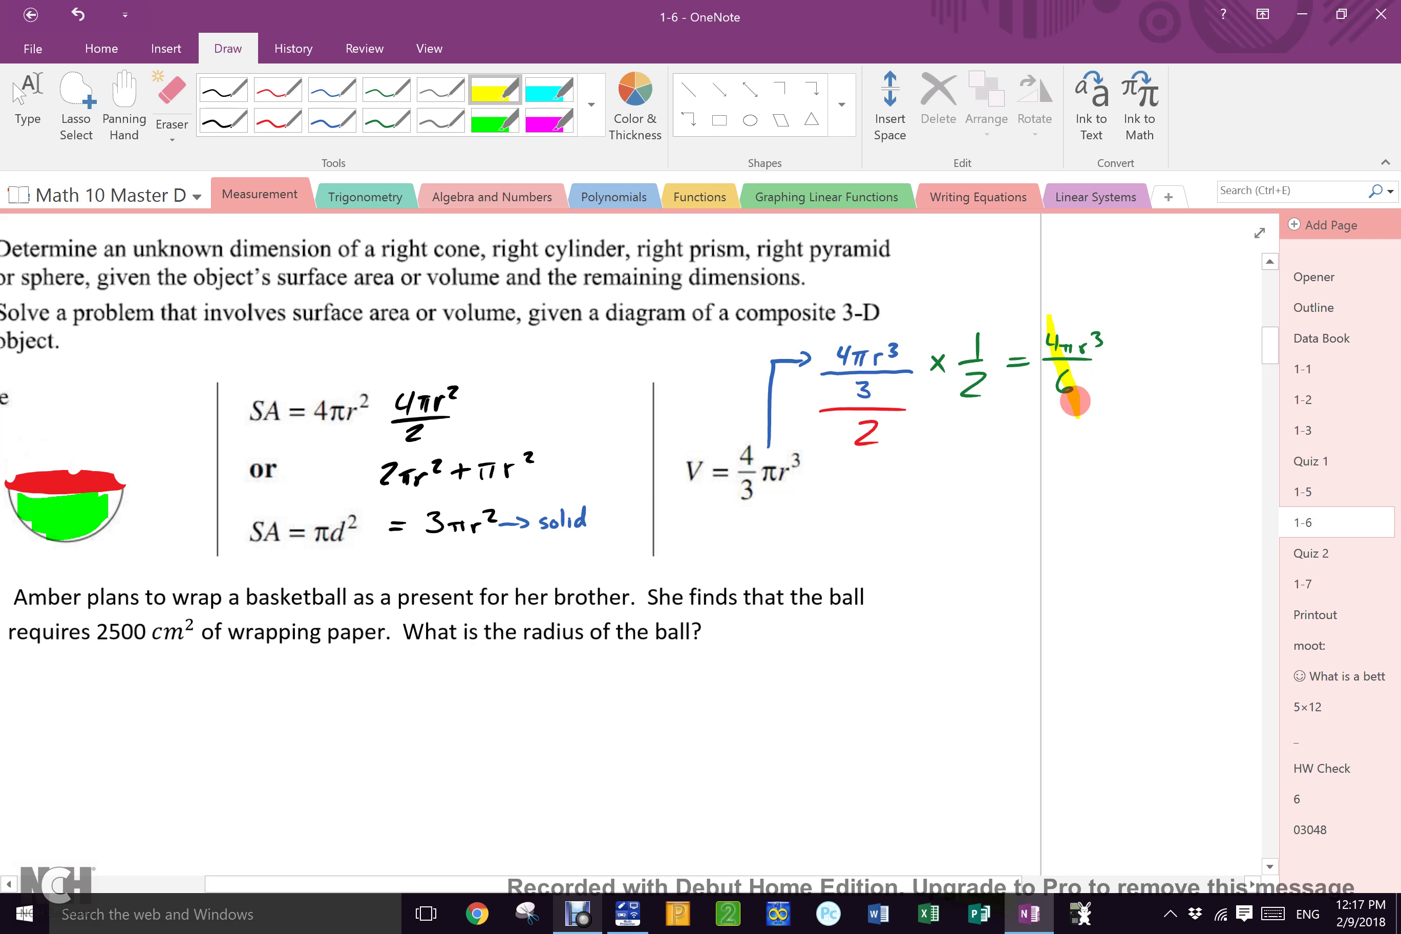
pyautogui.click(223, 120)
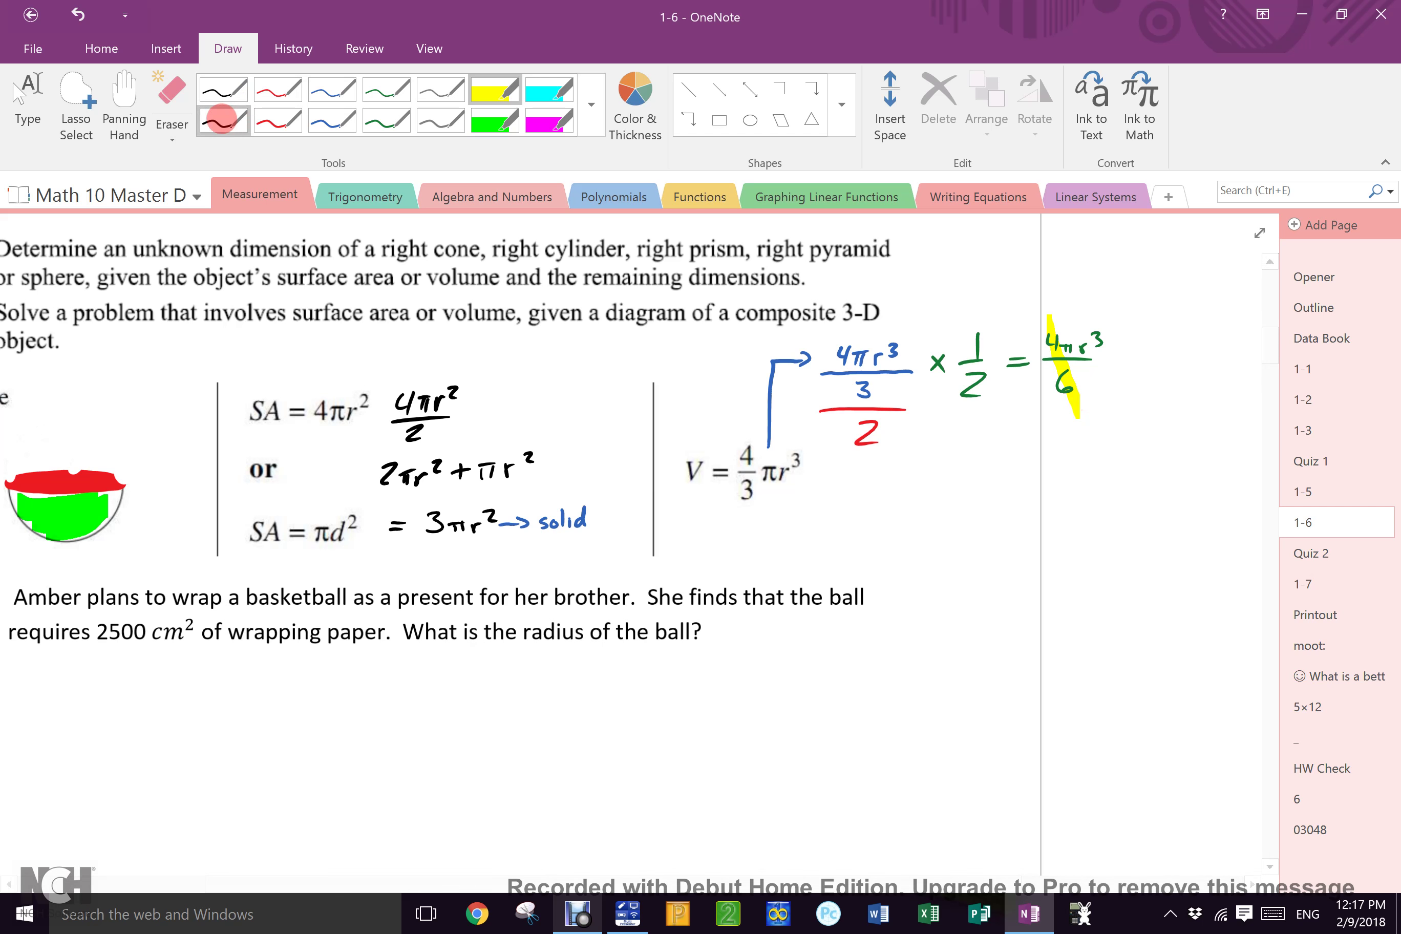
pyautogui.moveTo(1157, 394); pyautogui.dragTo(1173, 403)
pyautogui.moveTo(1169, 391); pyautogui.dragTo(1179, 420)
pyautogui.moveTo(1168, 432); pyautogui.dragTo(1161, 452)
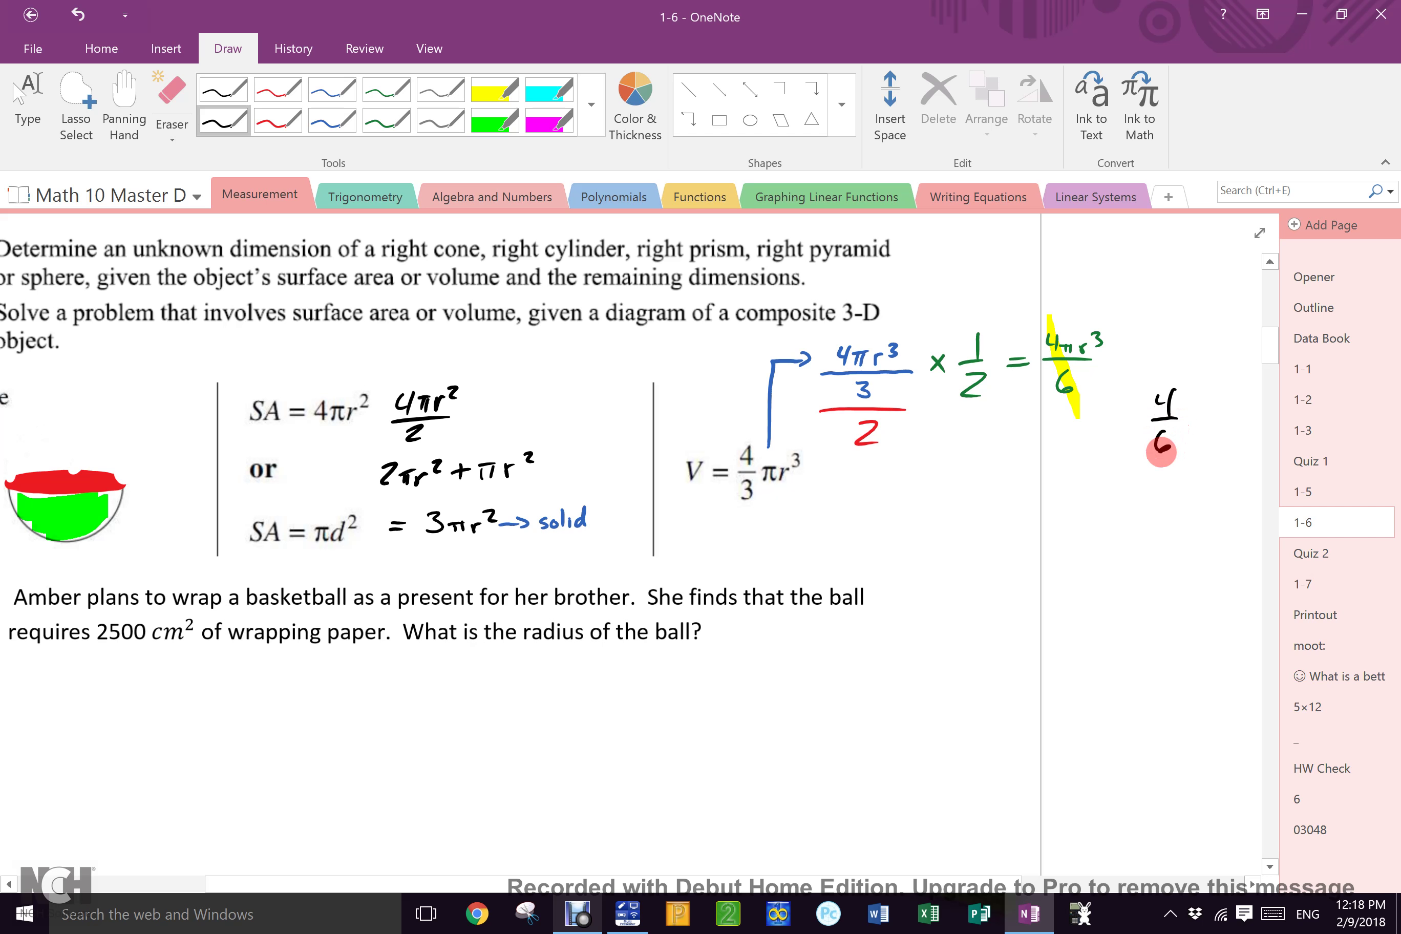
# Write = 2πr³/3 below the fraction and box it as the final volume.
pyautogui.moveTo(990, 447); pyautogui.dragTo(1004, 446)
pyautogui.moveTo(989, 456); pyautogui.dragTo(1080, 447)
pyautogui.moveTo(1079, 435)
pyautogui.mouseDown()
pyautogui.moveTo(1086, 461)
pyautogui.moveTo(1051, 487)
pyautogui.mouseUp()
pyautogui.moveTo(1024, 415)
pyautogui.mouseDown()
pyautogui.moveTo(1001, 478)
pyautogui.moveTo(1032, 419)
pyautogui.moveTo(1093, 483)
pyautogui.mouseUp()
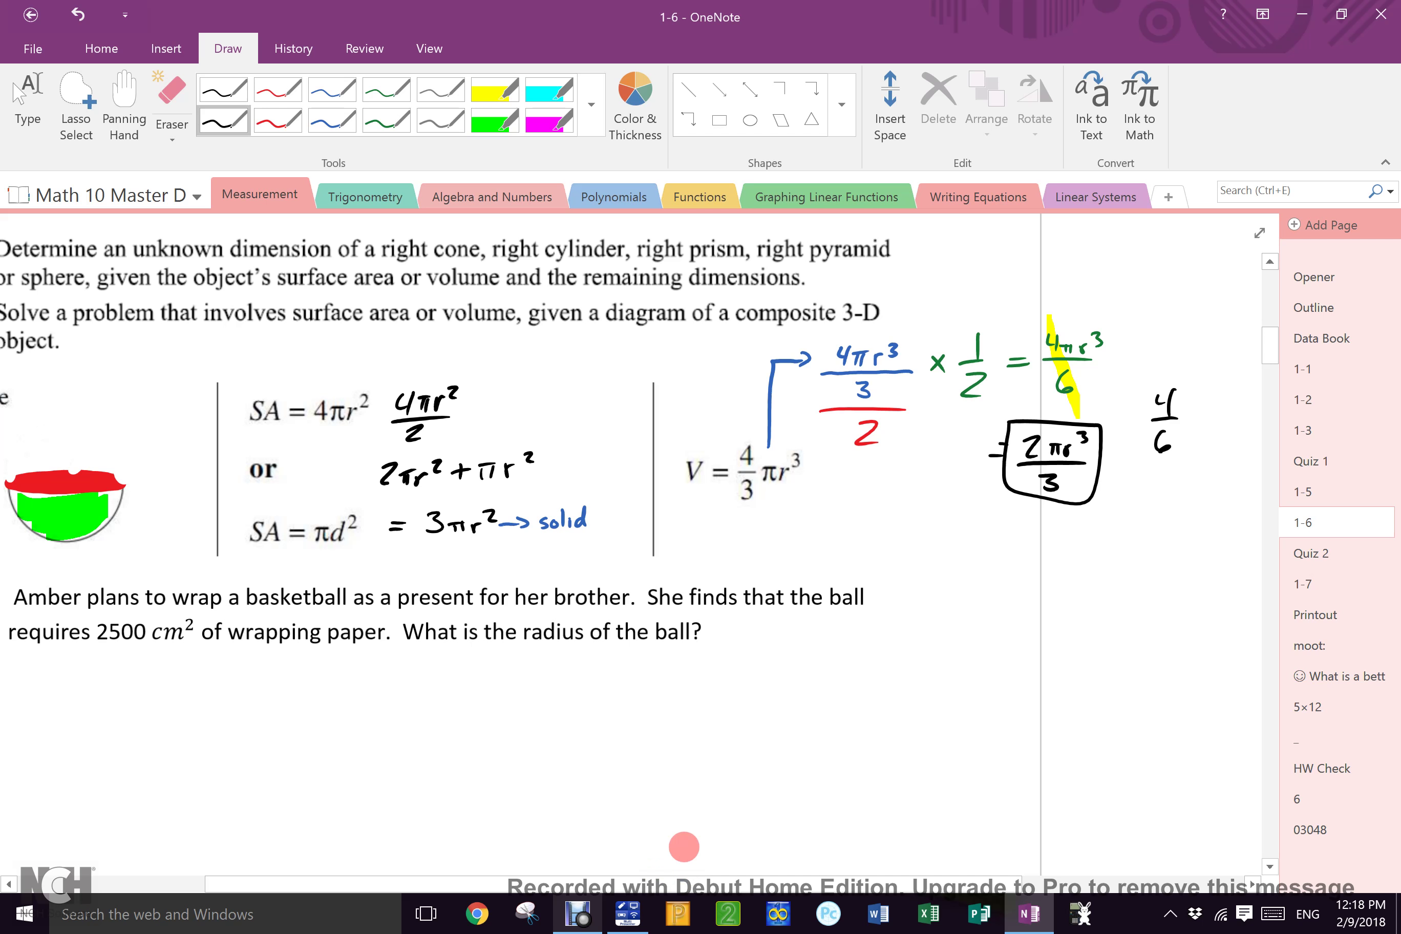
# Scroll down and left until question 1 about the basketball's wrapping paper is fully visible.
pyautogui.moveTo(1270, 343); pyautogui.dragTo(1261, 375)
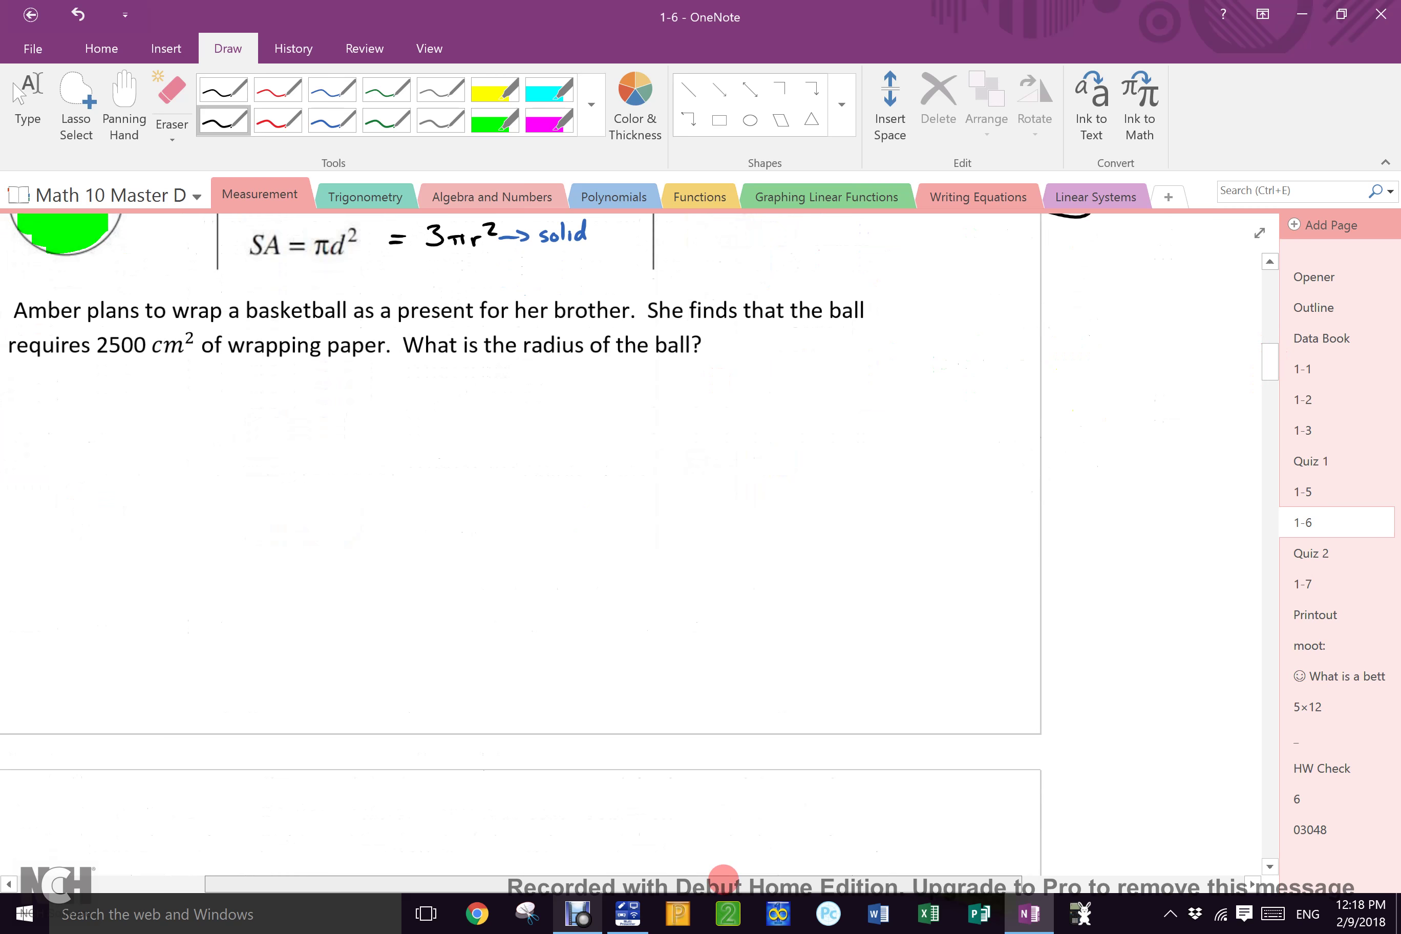
pyautogui.moveTo(723, 880); pyautogui.dragTo(593, 864)
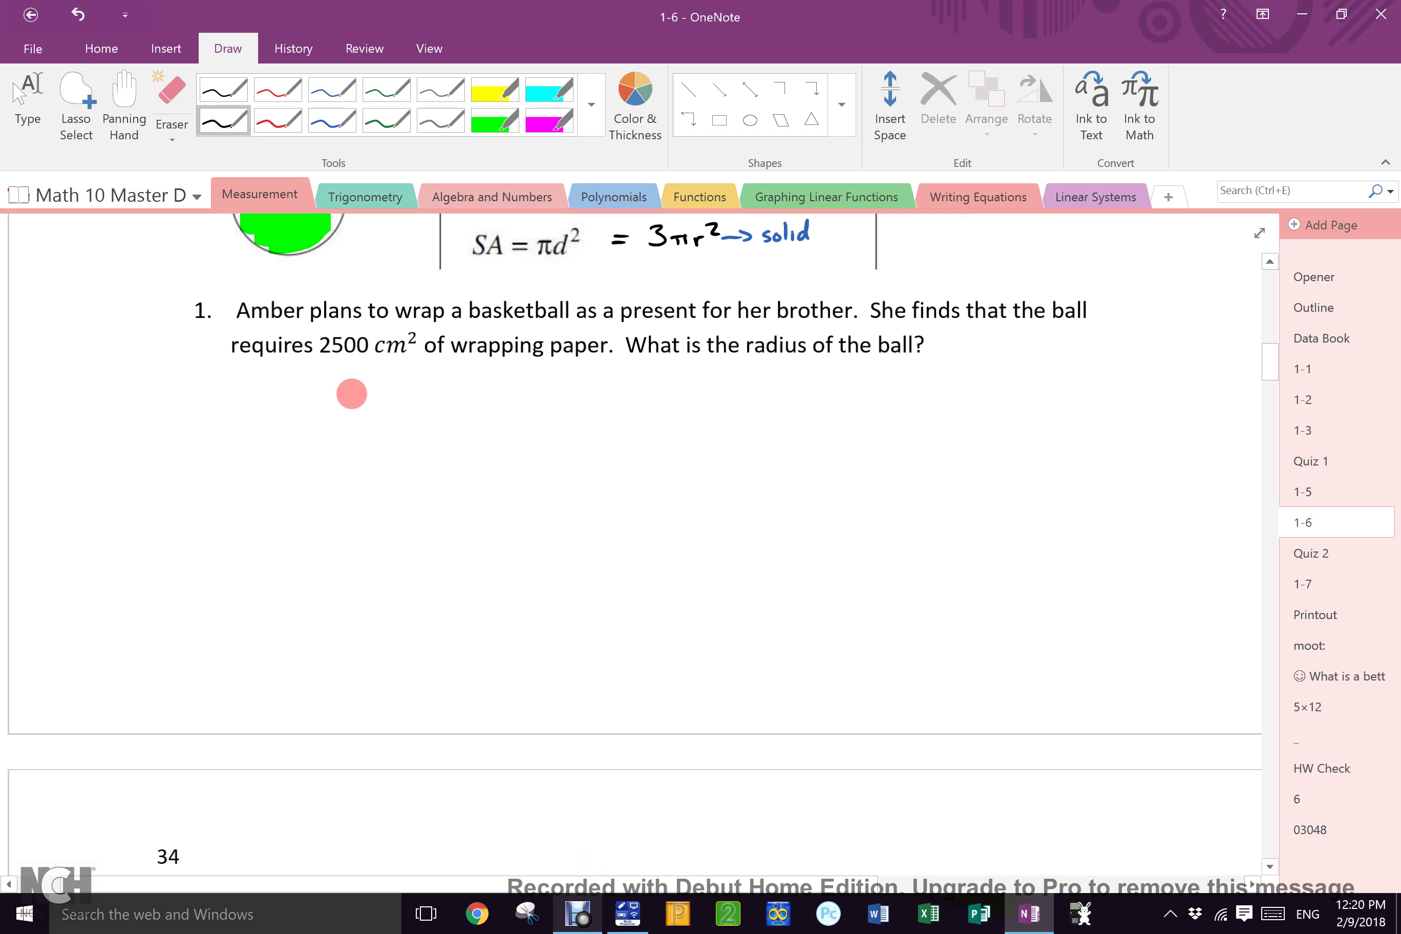
# Write SA = 4πr² under the basketball question, then 2500 = 4πr² below it.
pyautogui.moveTo(354, 391); pyautogui.dragTo(341, 417)
pyautogui.moveTo(359, 417)
pyautogui.mouseDown()
pyautogui.moveTo(363, 387)
pyautogui.moveTo(380, 417)
pyautogui.mouseUp()
pyautogui.moveTo(361, 407); pyautogui.dragTo(410, 395)
pyautogui.moveTo(397, 406); pyautogui.dragTo(441, 402)
pyautogui.moveTo(445, 388)
pyautogui.mouseDown()
pyautogui.moveTo(444, 413)
pyautogui.moveTo(470, 398)
pyautogui.mouseUp()
pyautogui.moveTo(458, 399); pyautogui.dragTo(458, 412)
pyautogui.moveTo(466, 400)
pyautogui.mouseDown()
pyautogui.moveTo(468, 412)
pyautogui.moveTo(518, 395)
pyautogui.mouseUp()
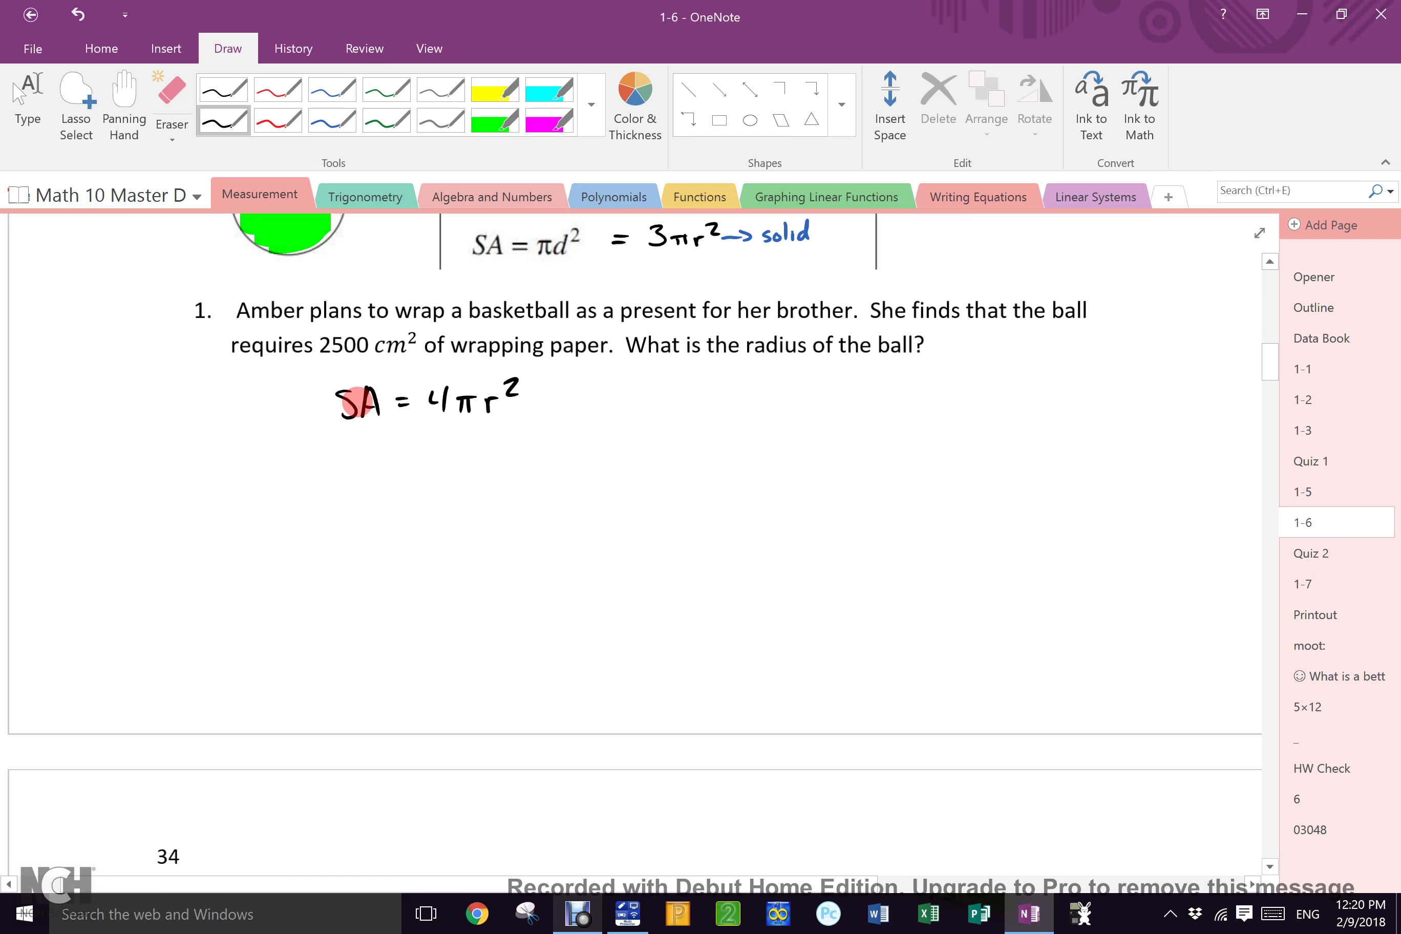
pyautogui.moveTo(282, 463); pyautogui.dragTo(297, 481)
pyautogui.moveTo(309, 464); pyautogui.dragTo(318, 481)
pyautogui.moveTo(310, 463); pyautogui.dragTo(392, 463)
pyautogui.moveTo(379, 474); pyautogui.dragTo(499, 456)
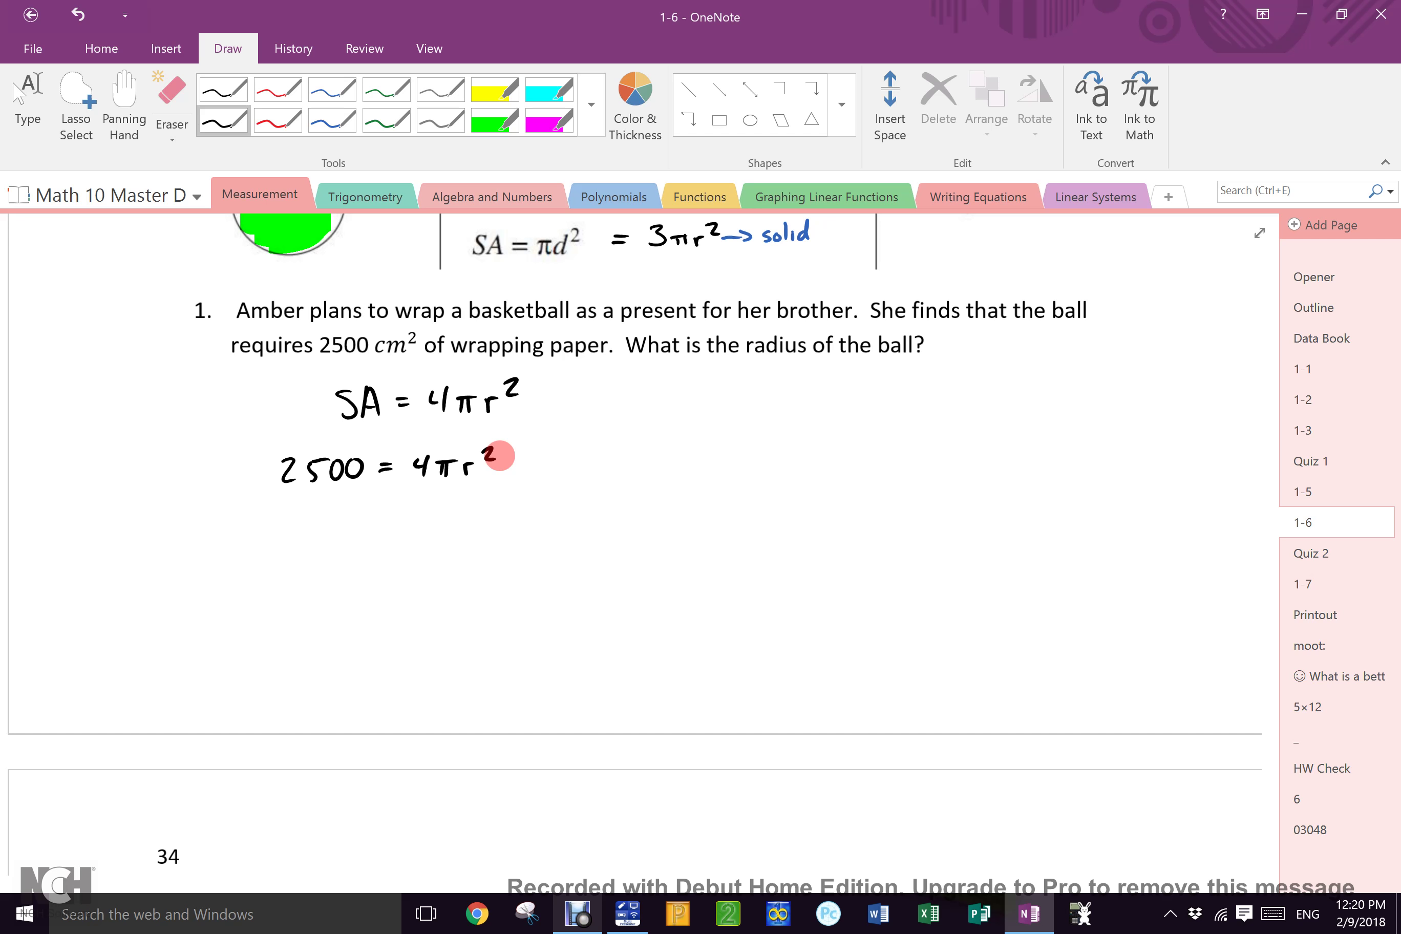
# Divide both sides by 4π, cancel the 4π terms, and reduce to = r².
pyautogui.moveTo(405, 484)
pyautogui.mouseDown()
pyautogui.moveTo(479, 482)
pyautogui.moveTo(430, 516)
pyautogui.mouseUp()
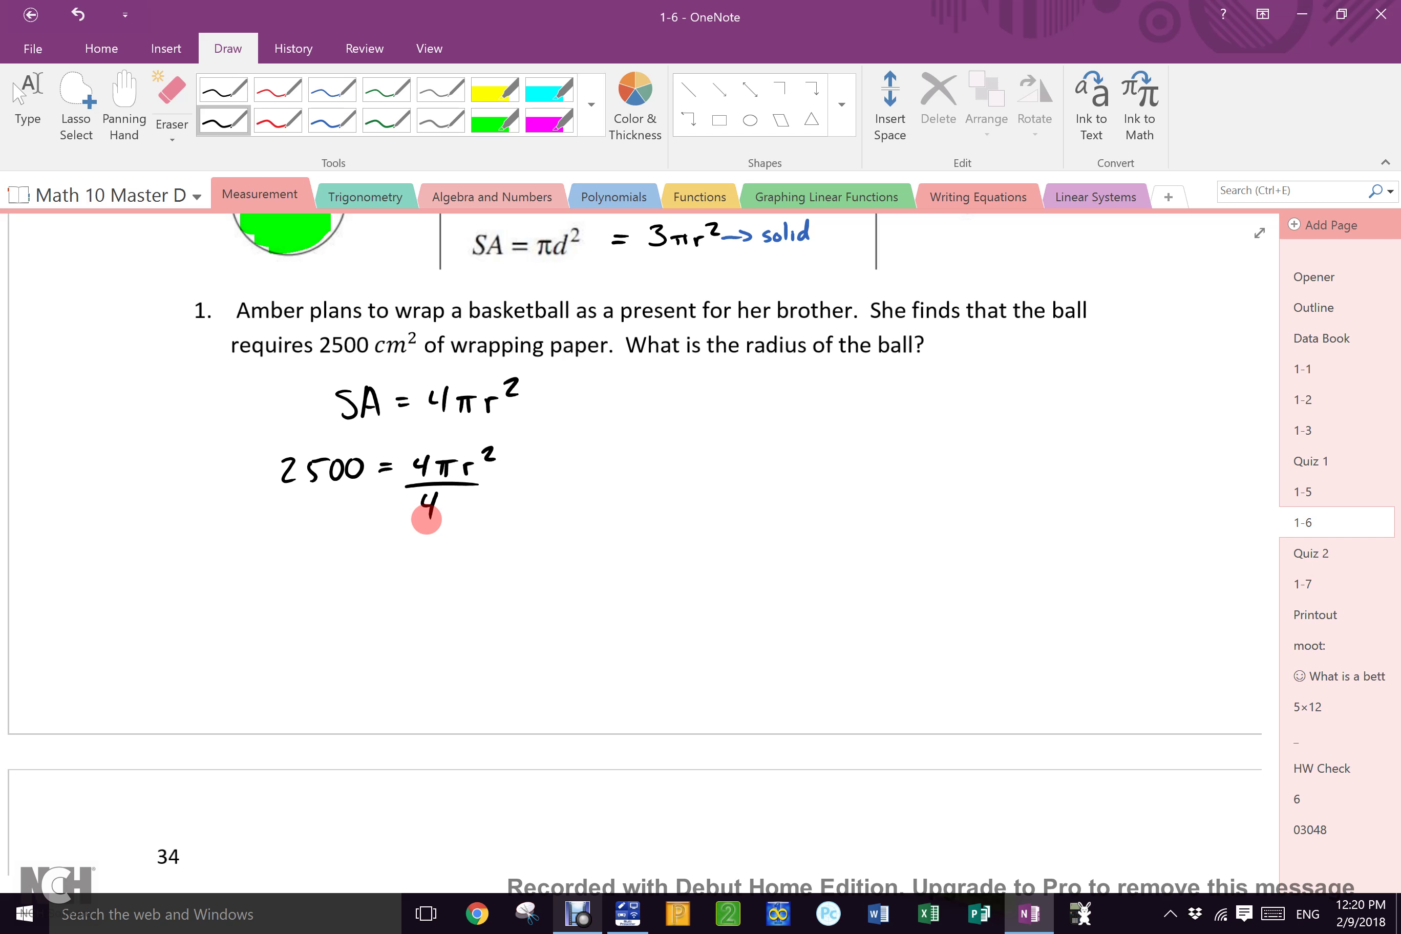
pyautogui.moveTo(443, 495)
pyautogui.mouseDown()
pyautogui.moveTo(445, 513)
pyautogui.moveTo(462, 513)
pyautogui.mouseUp()
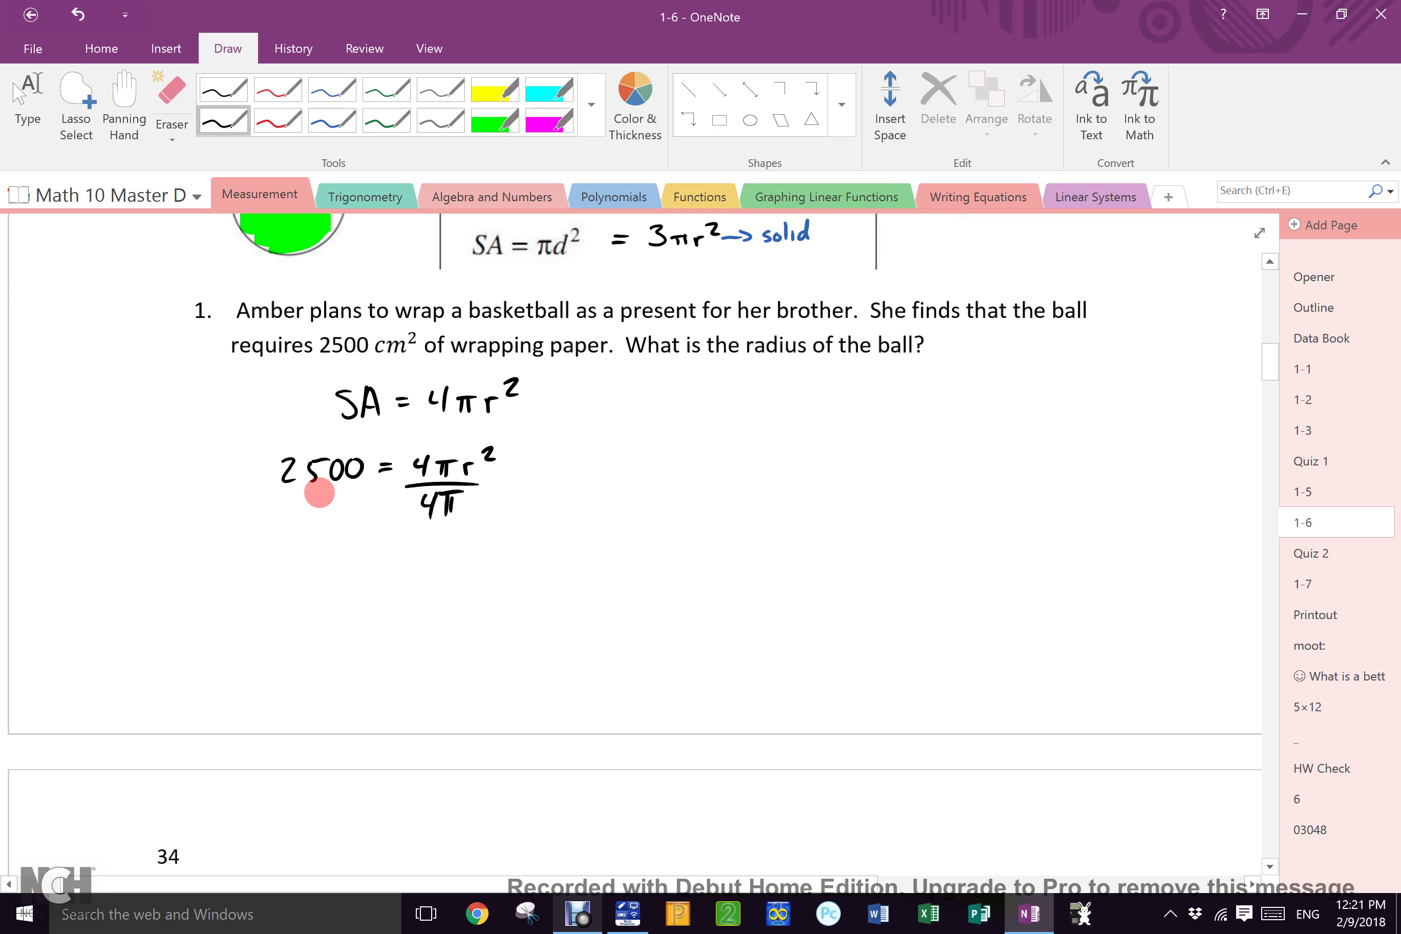
pyautogui.moveTo(272, 494)
pyautogui.mouseDown()
pyautogui.moveTo(365, 494)
pyautogui.moveTo(306, 530)
pyautogui.mouseUp()
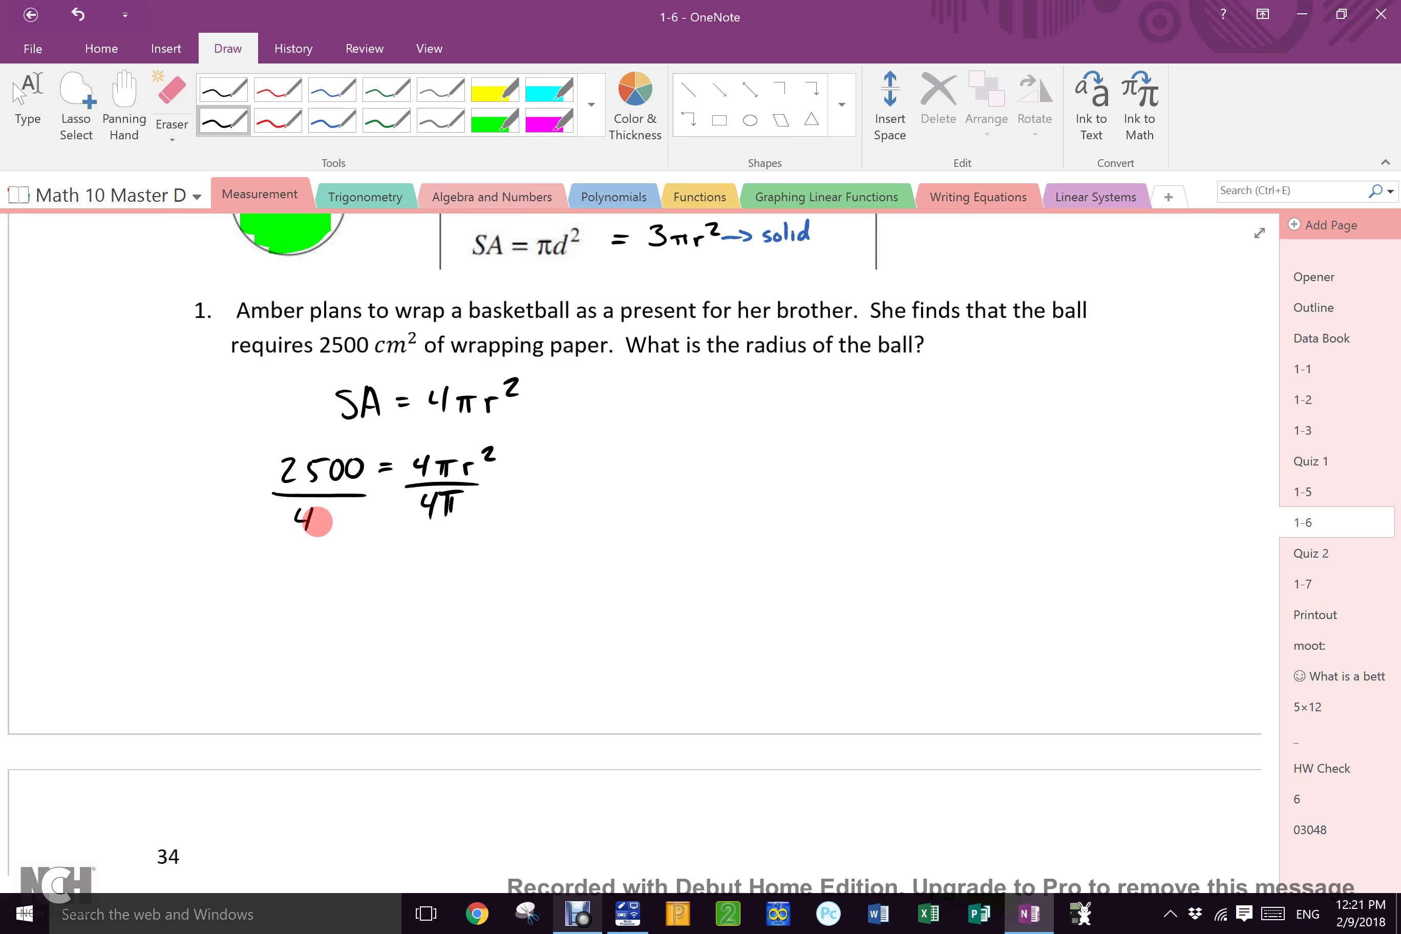
pyautogui.moveTo(316, 521)
pyautogui.mouseDown()
pyautogui.moveTo(303, 518)
pyautogui.moveTo(347, 515)
pyautogui.mouseUp()
pyautogui.moveTo(370, 592); pyautogui.dragTo(386, 591)
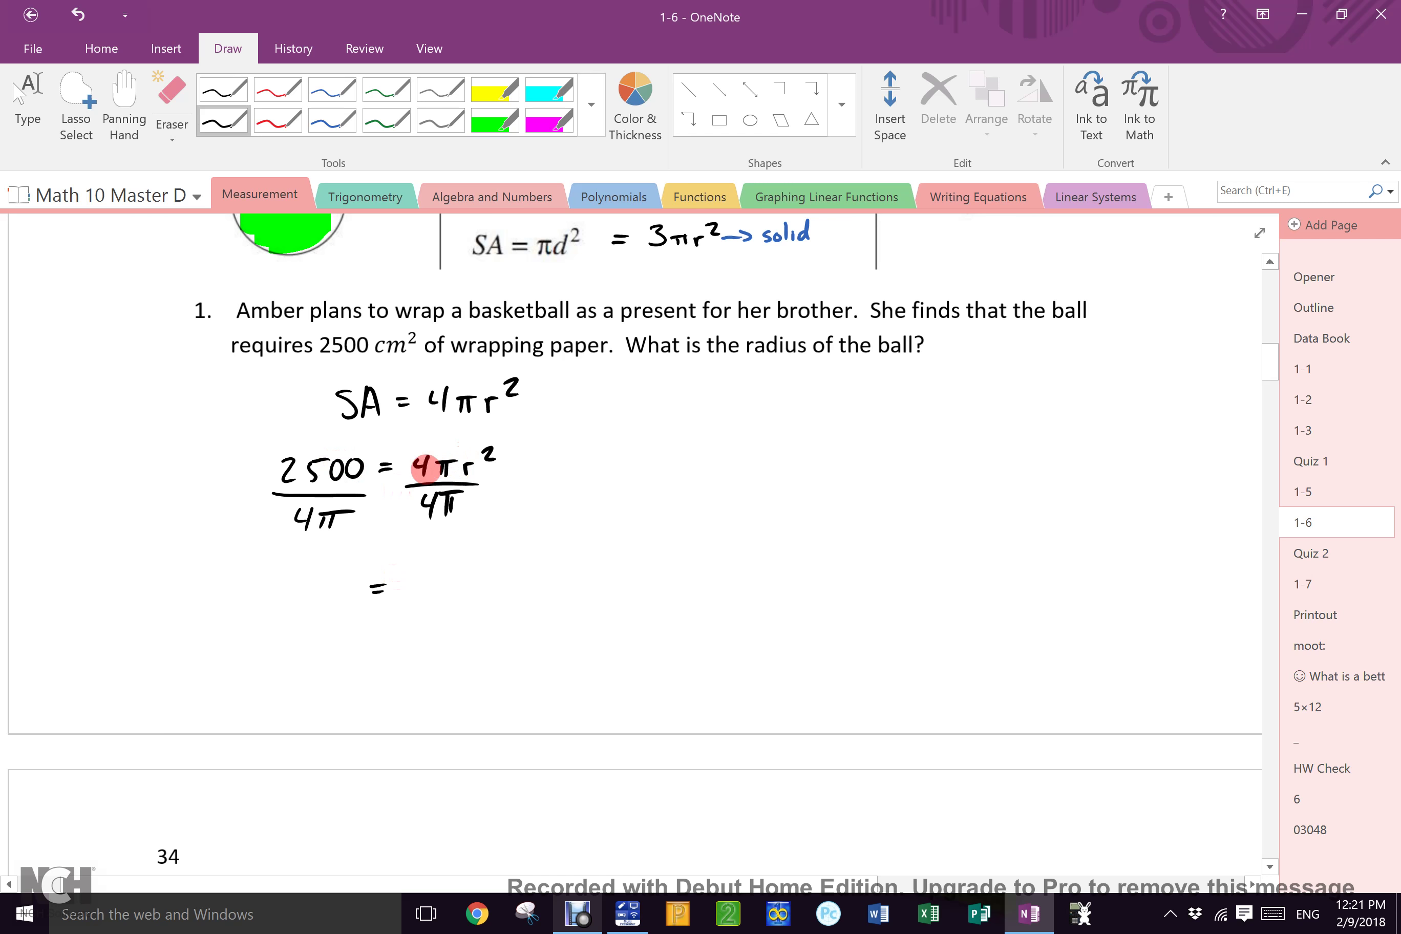
pyautogui.moveTo(413, 471); pyautogui.dragTo(464, 451)
pyautogui.moveTo(415, 515); pyautogui.dragTo(463, 493)
pyautogui.moveTo(427, 582)
pyautogui.mouseDown()
pyautogui.moveTo(445, 553)
pyautogui.moveTo(466, 555)
pyautogui.mouseUp()
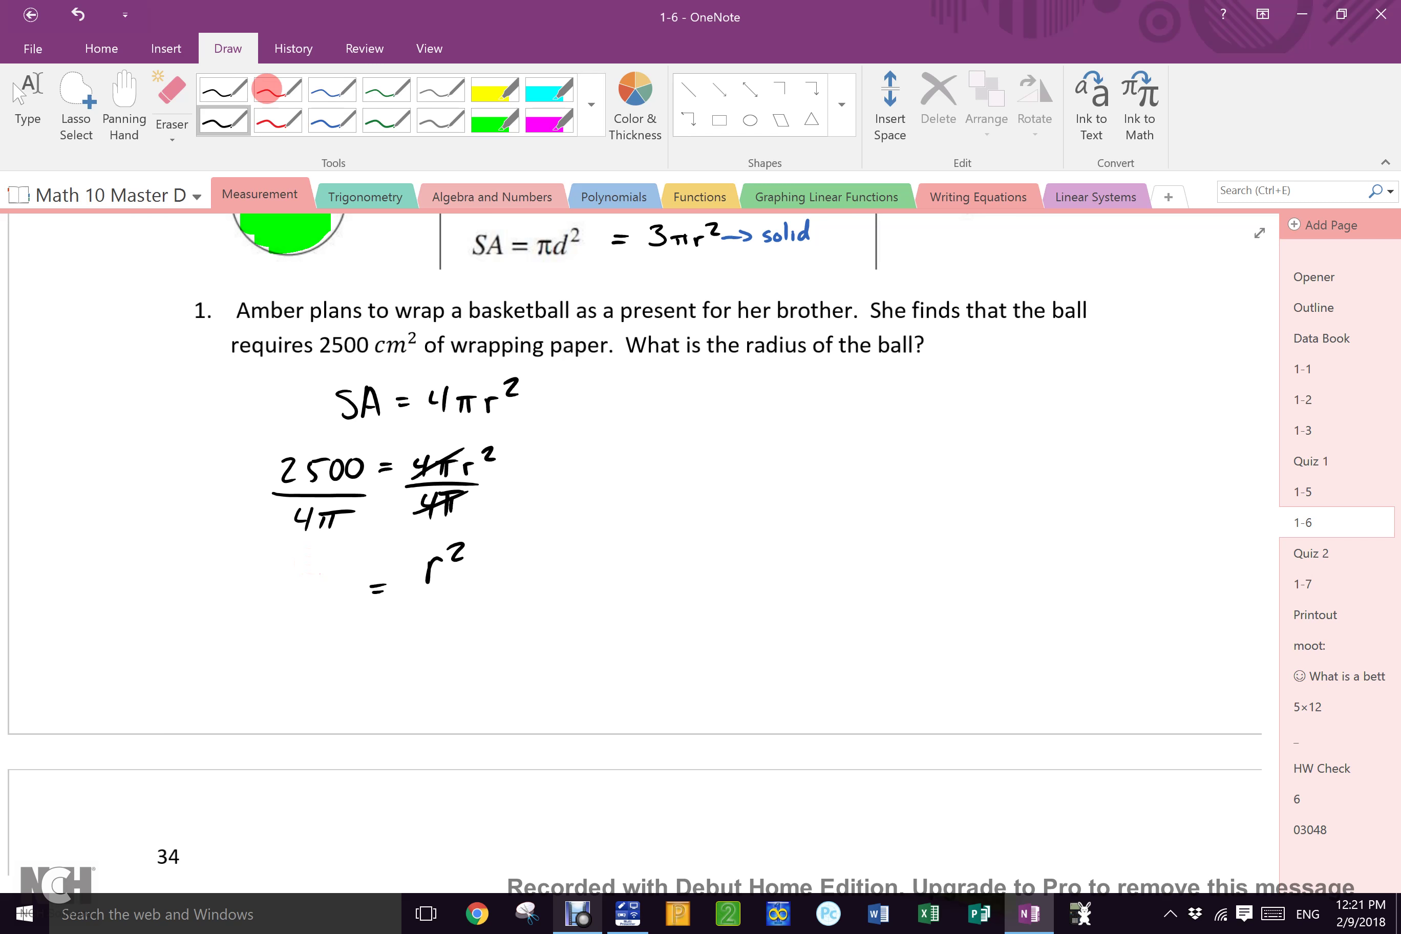
# In red ink, jot 1963., 795.7 and 198.96 down the left margin beside problem 1.
pyautogui.click(278, 121)
pyautogui.moveTo(81, 428)
pyautogui.mouseDown()
pyautogui.moveTo(96, 449)
pyautogui.moveTo(128, 436)
pyautogui.mouseUp()
pyautogui.click(155, 428)
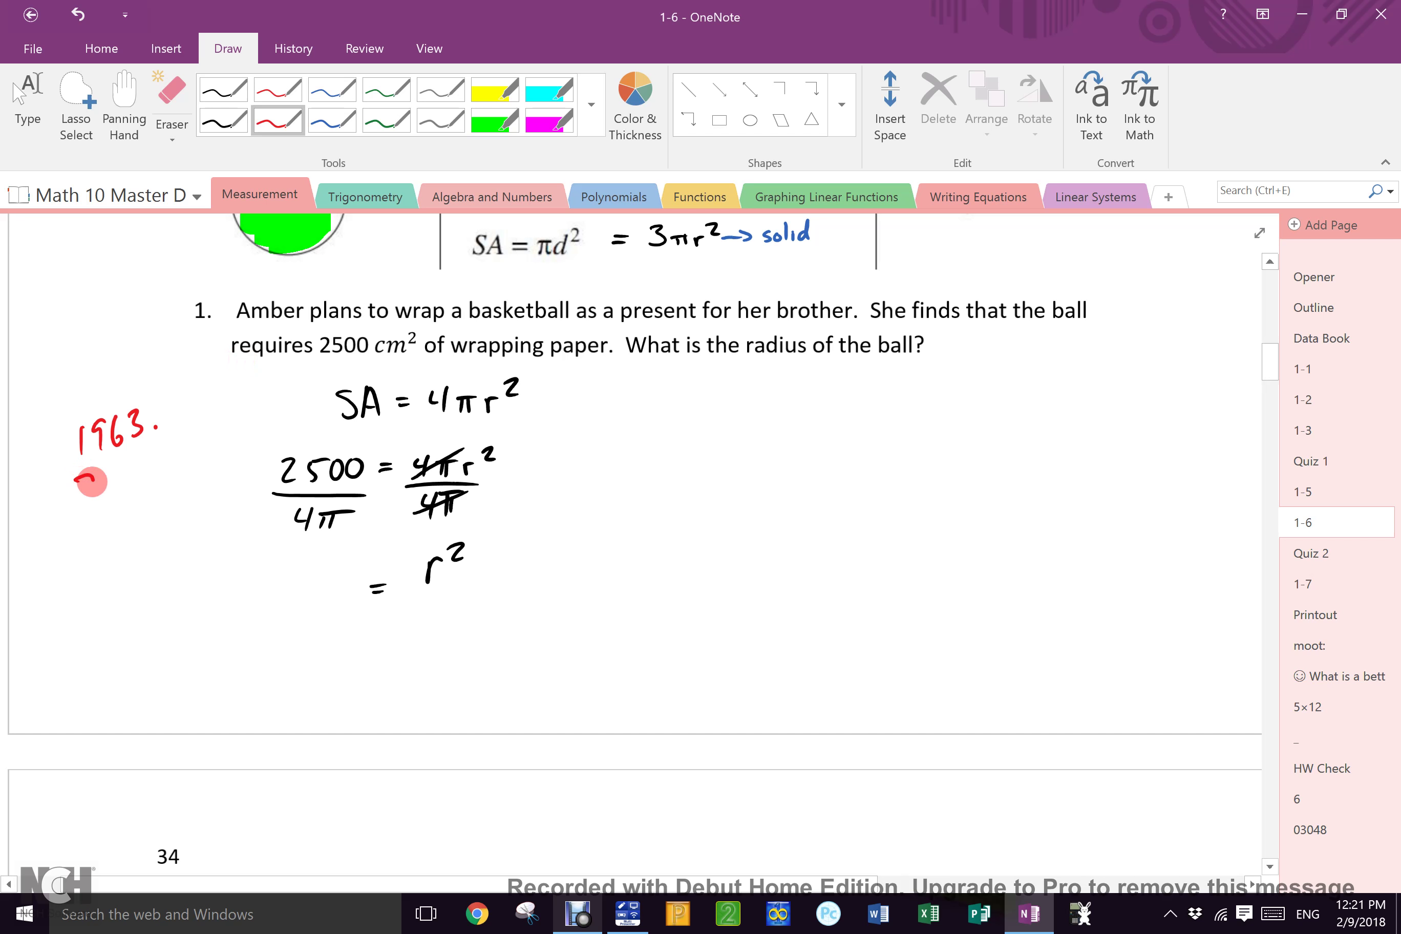
pyautogui.moveTo(74, 476); pyautogui.dragTo(93, 501)
pyautogui.moveTo(116, 474)
pyautogui.mouseDown()
pyautogui.moveTo(111, 495)
pyautogui.moveTo(164, 478)
pyautogui.mouseUp()
pyautogui.click(136, 477)
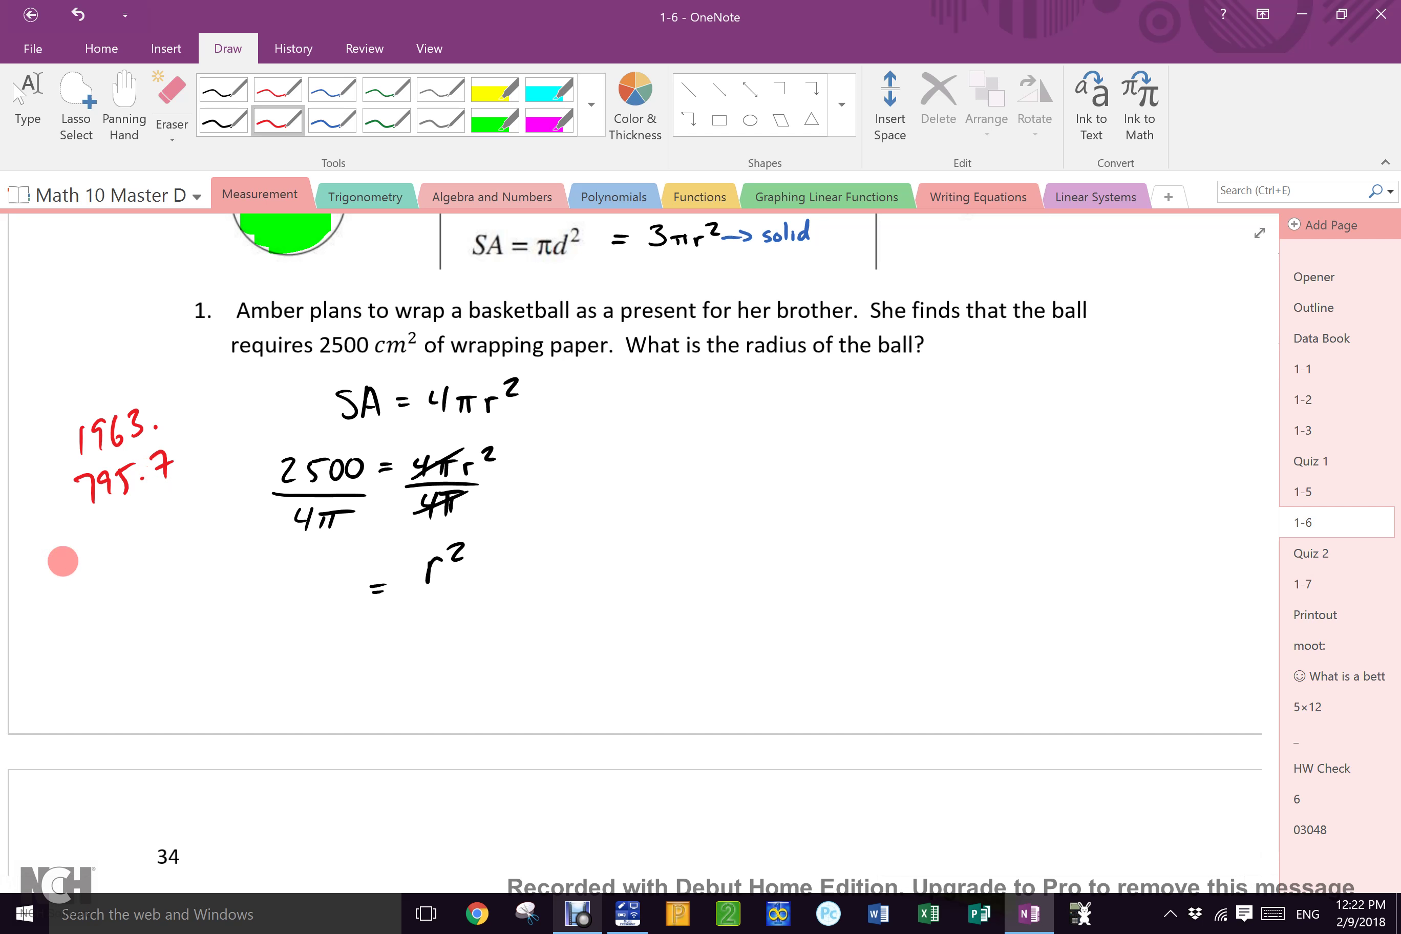
pyautogui.moveTo(80, 529)
pyautogui.mouseDown()
pyautogui.moveTo(81, 563)
pyautogui.moveTo(97, 559)
pyautogui.mouseUp()
pyautogui.moveTo(123, 529)
pyautogui.mouseDown()
pyautogui.moveTo(134, 551)
pyautogui.moveTo(142, 541)
pyautogui.mouseUp()
pyautogui.moveTo(160, 508); pyautogui.dragTo(162, 533)
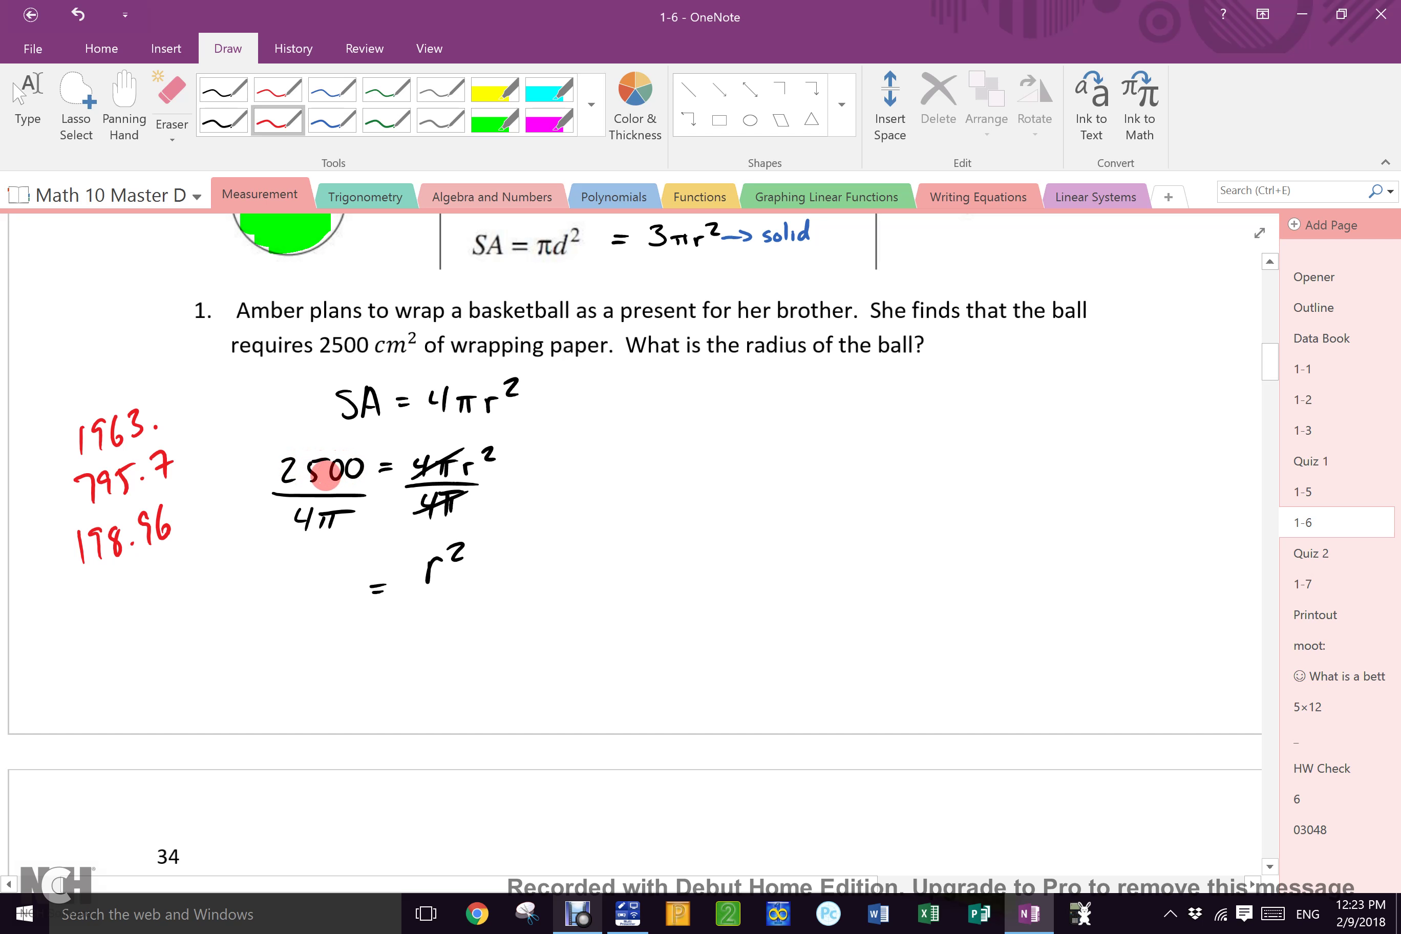
# Highlight the margin value 198.96 in green, then go back to a writing pen.
pyautogui.click(494, 120)
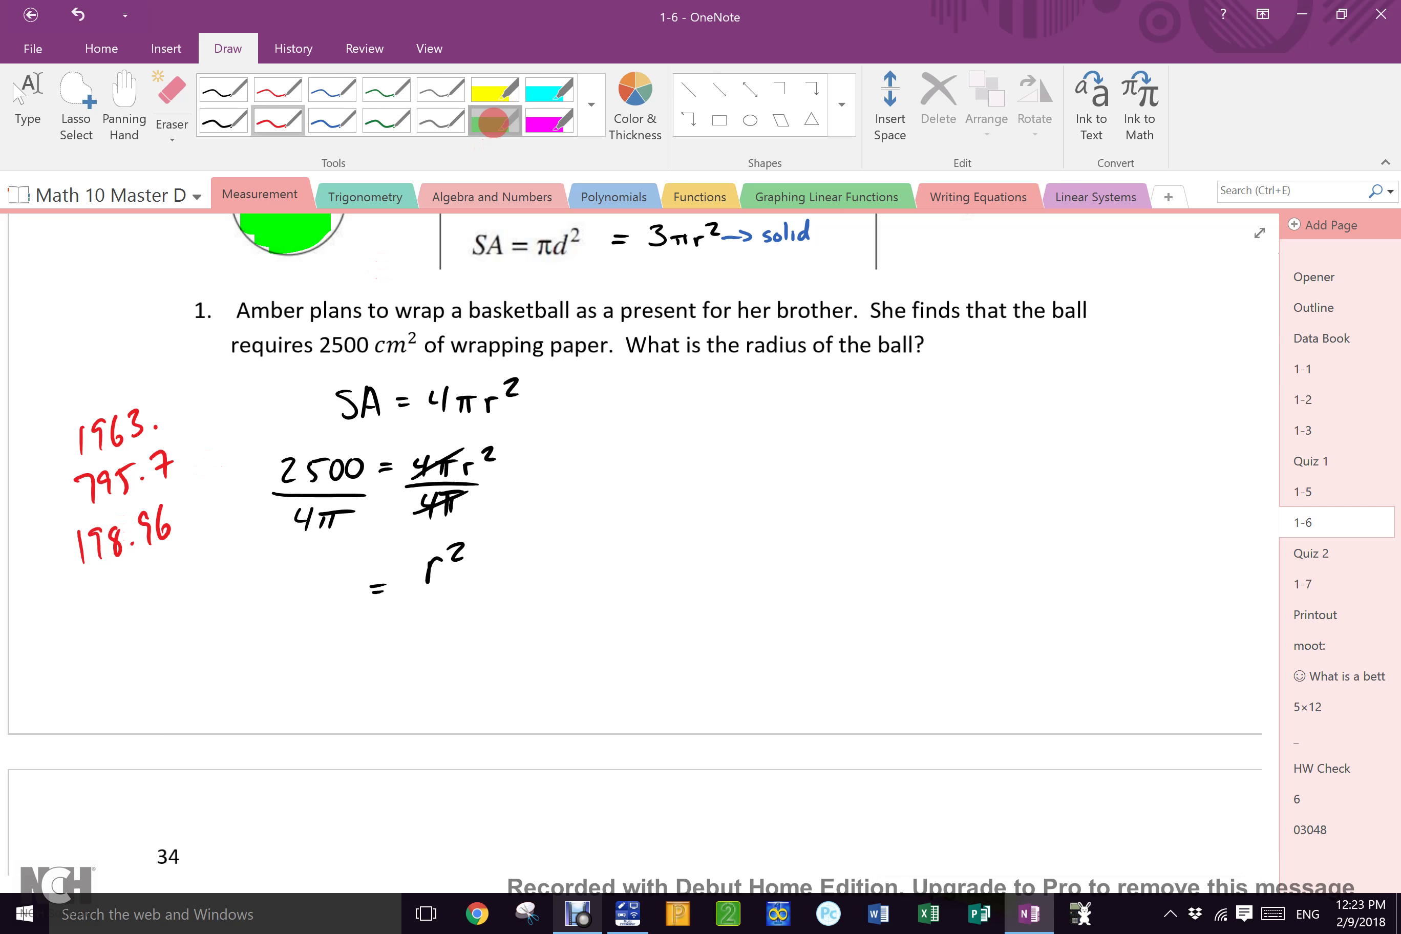
pyautogui.moveTo(71, 541); pyautogui.dragTo(187, 508)
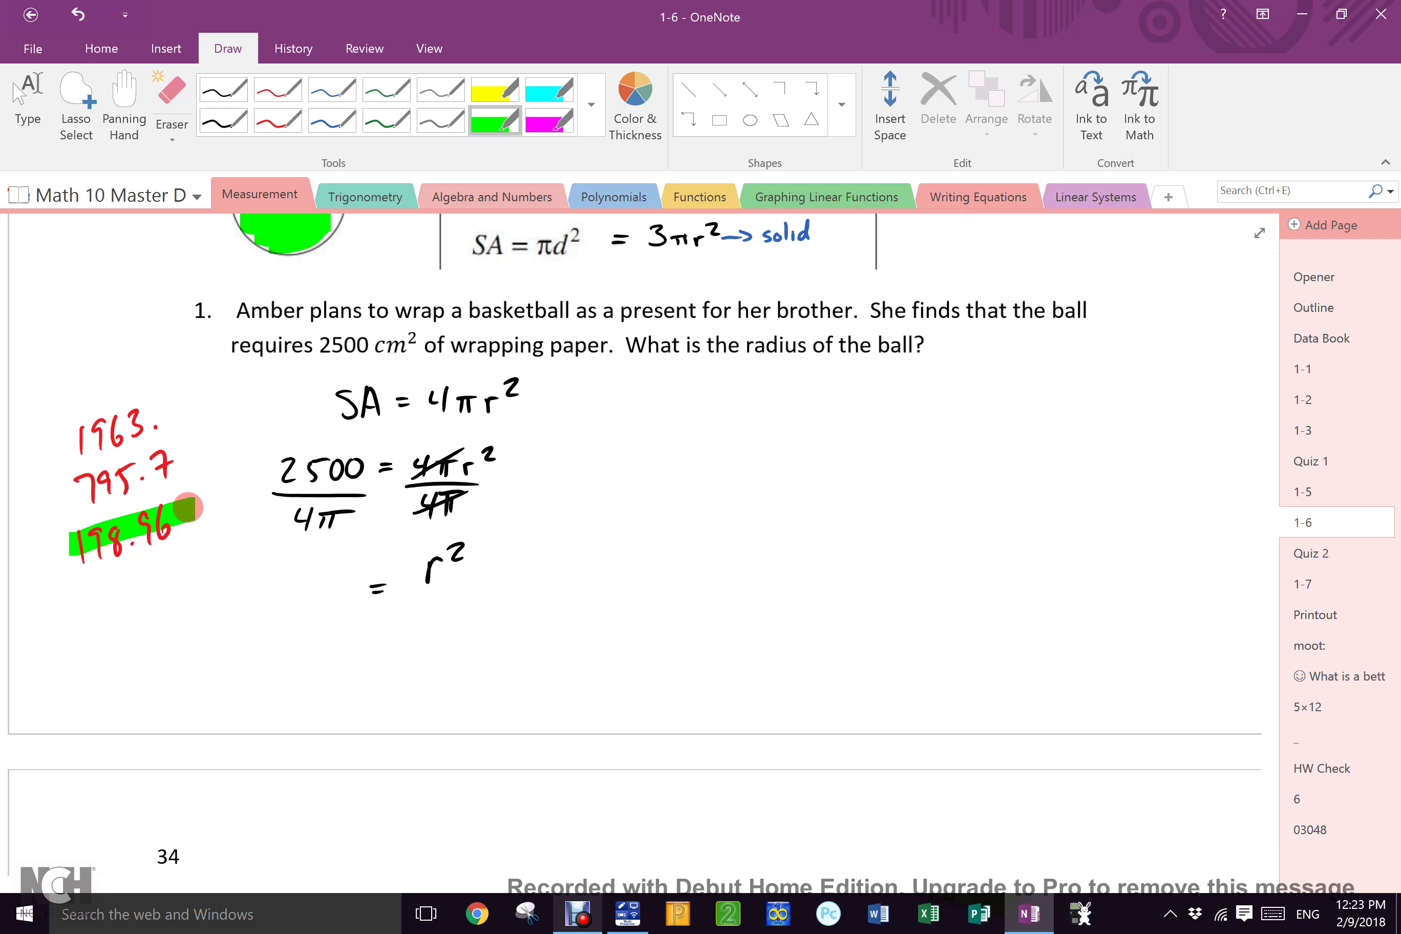
pyautogui.click(223, 119)
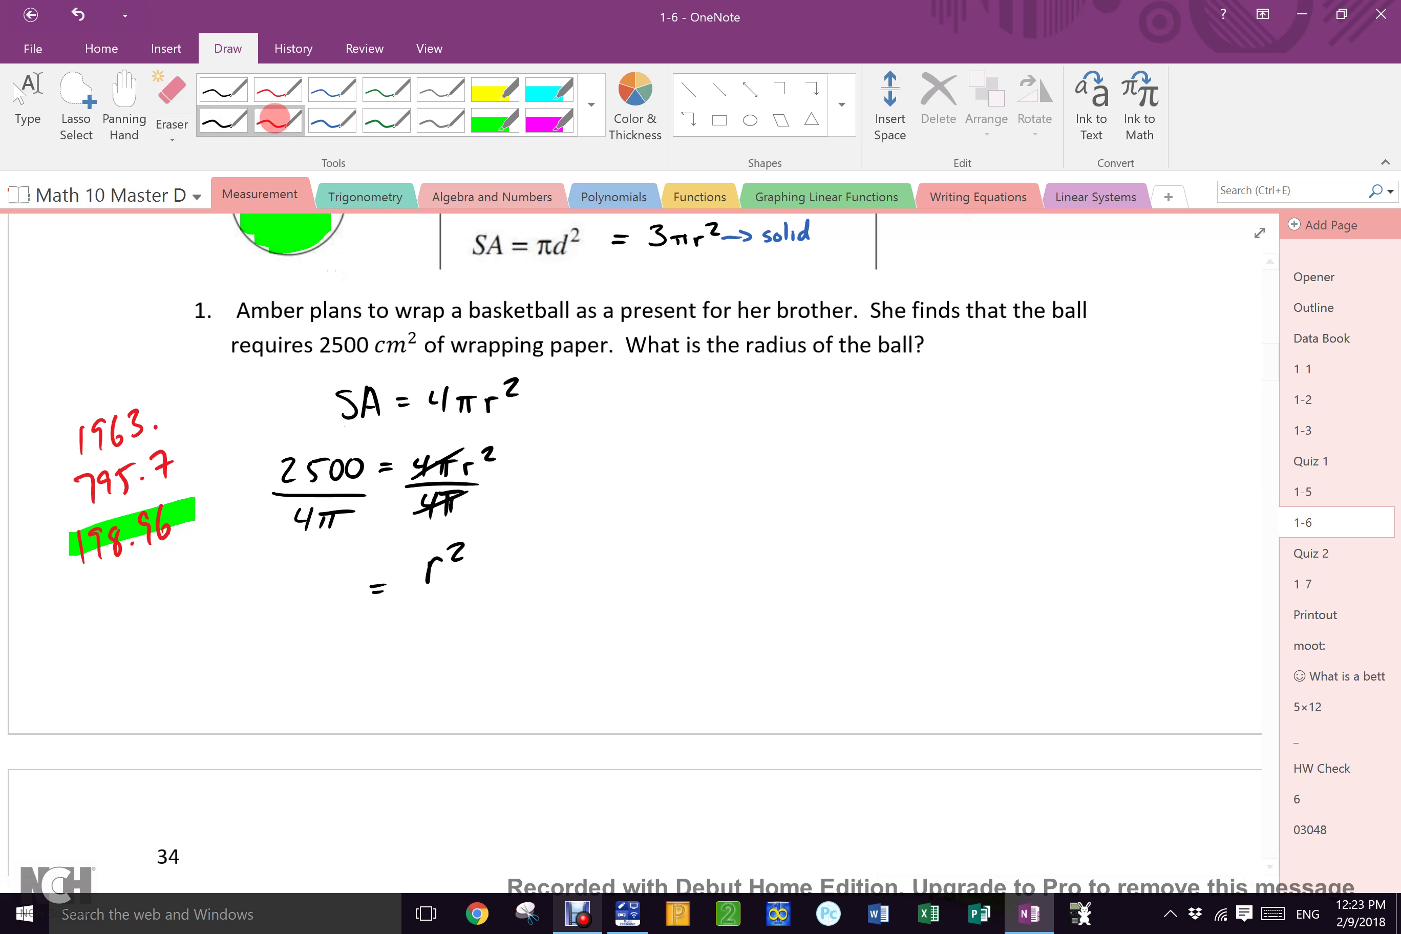
# In red ink, draw an arrow from SA = 4πr² to a 2500 ÷ (4π) note.
pyautogui.click(275, 119)
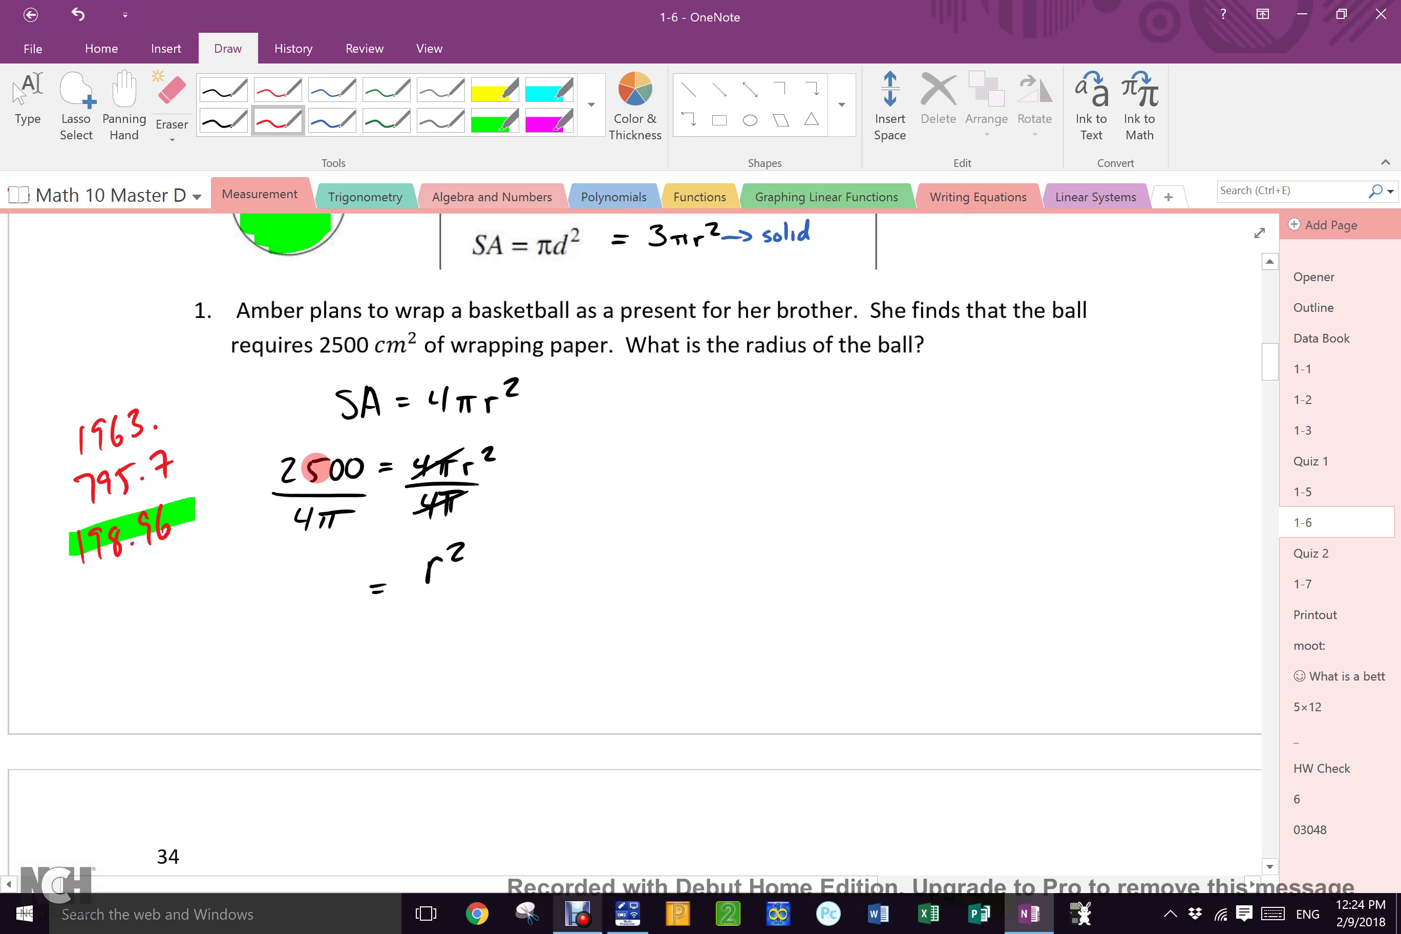
pyautogui.moveTo(522, 445)
pyautogui.mouseDown()
pyautogui.moveTo(586, 396)
pyautogui.moveTo(740, 387)
pyautogui.moveTo(753, 402)
pyautogui.moveTo(791, 386)
pyautogui.moveTo(801, 410)
pyautogui.mouseUp()
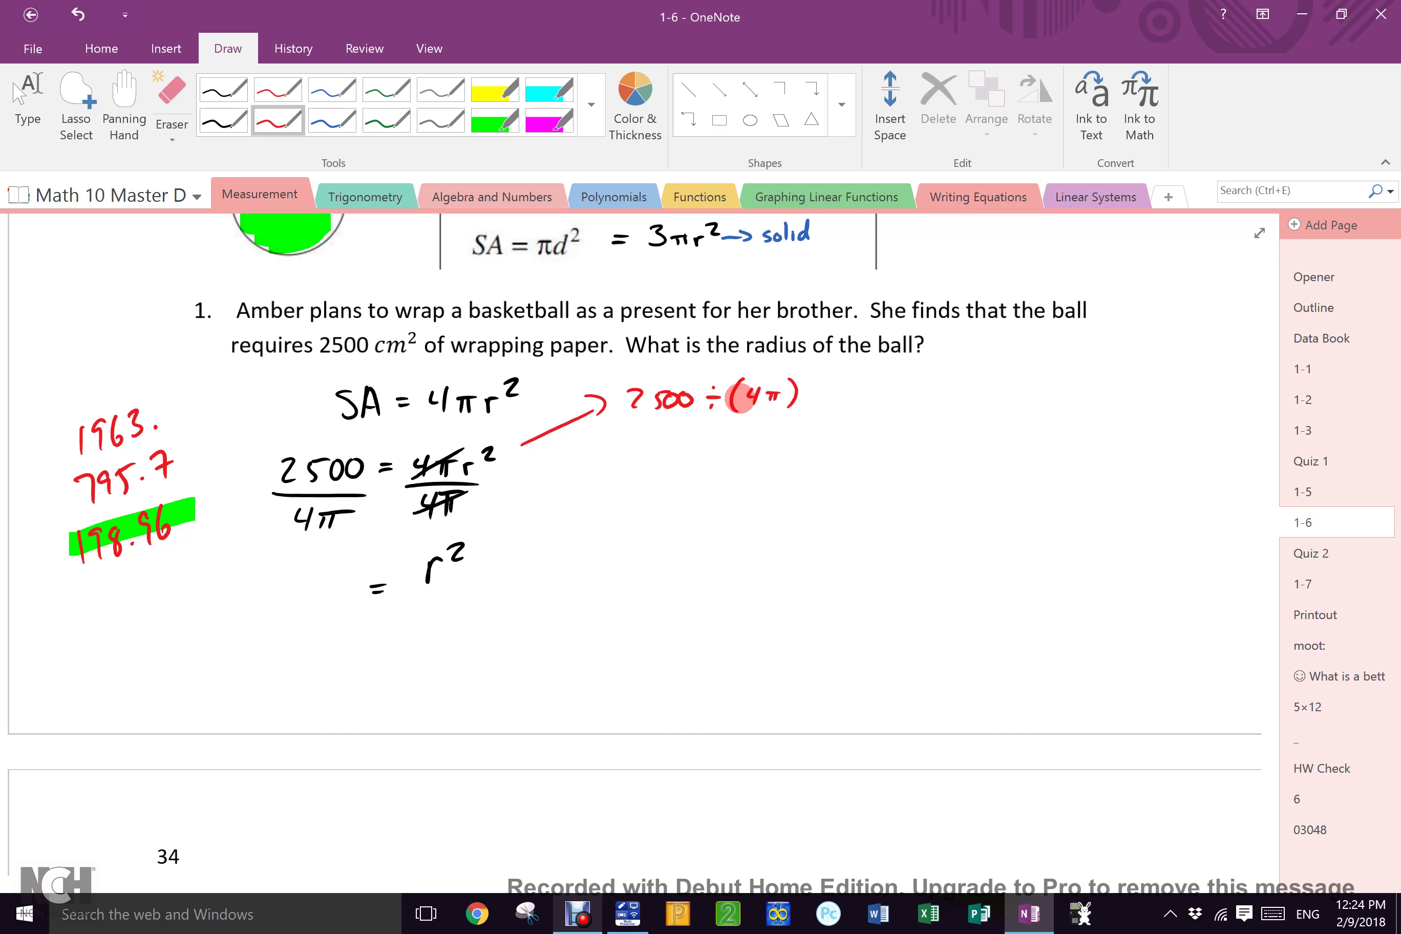
# Erase the 2500 ÷ (4π) note, then write and erase trial working 625/π and 625π.
pyautogui.moveTo(630, 398)
pyautogui.mouseDown()
pyautogui.moveTo(807, 388)
pyautogui.moveTo(832, 408)
pyautogui.mouseUp()
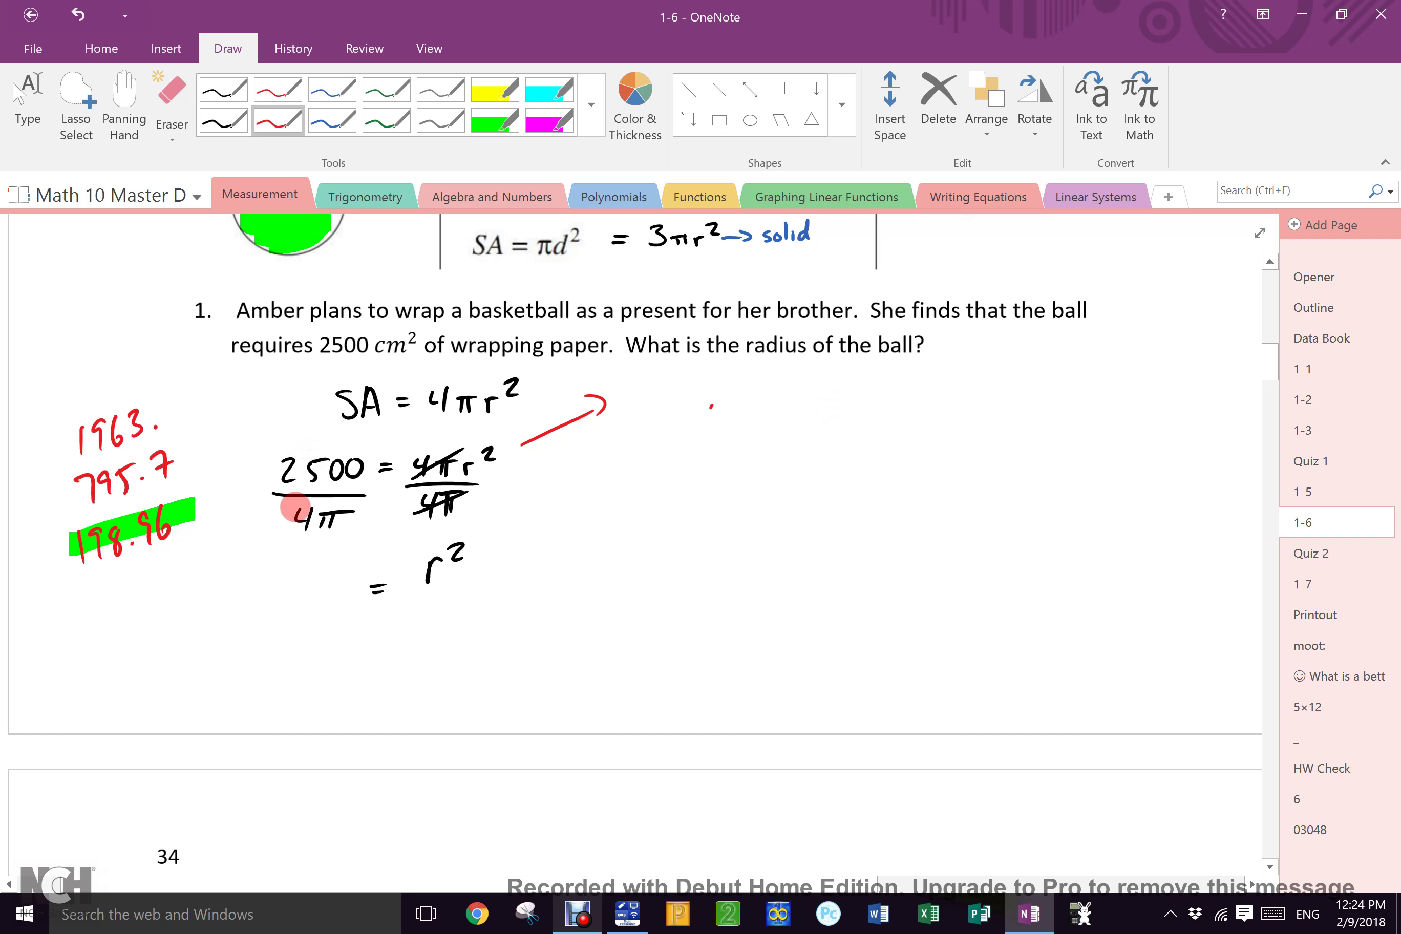
pyautogui.moveTo(187, 597); pyautogui.dragTo(215, 616)
pyautogui.moveTo(232, 593); pyautogui.dragTo(217, 616)
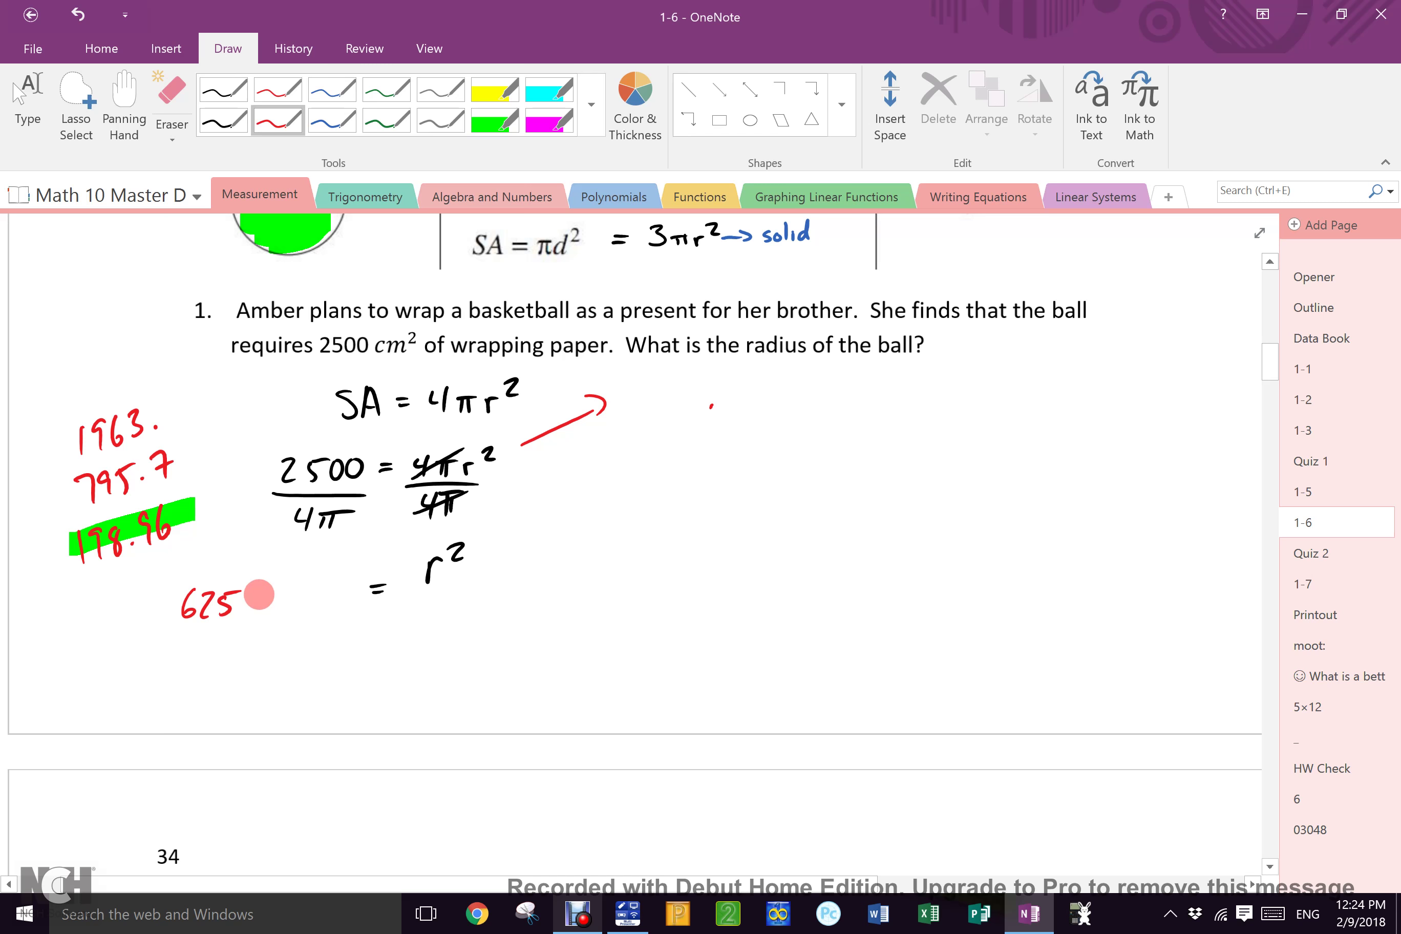
pyautogui.moveTo(241, 629)
pyautogui.mouseDown()
pyautogui.moveTo(158, 630)
pyautogui.moveTo(210, 642)
pyautogui.moveTo(182, 661)
pyautogui.mouseUp()
pyautogui.moveTo(198, 645); pyautogui.dragTo(212, 658)
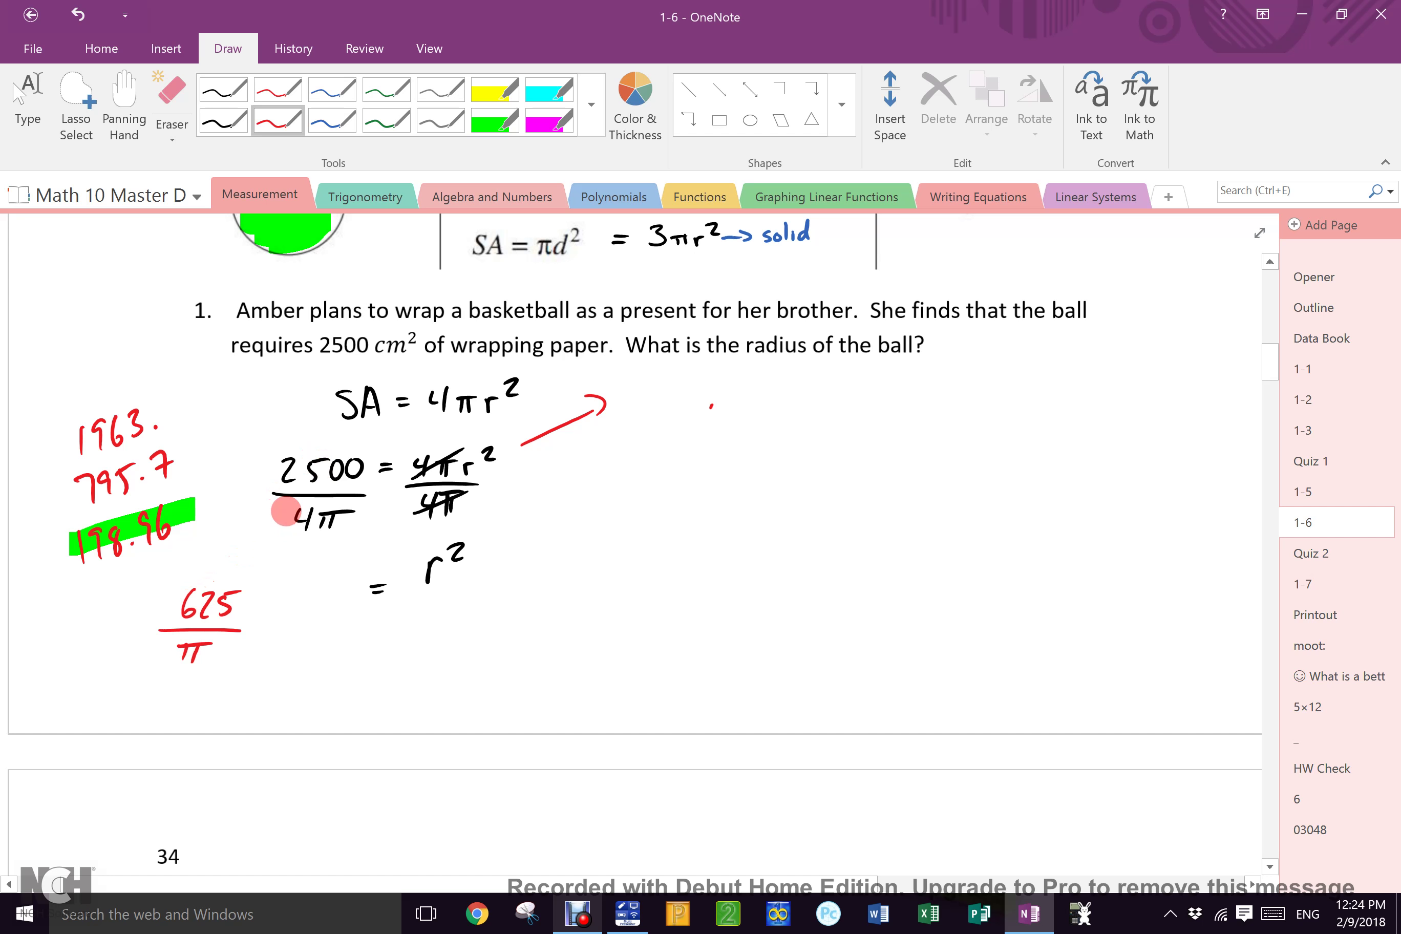
pyautogui.moveTo(248, 667)
pyautogui.mouseDown()
pyautogui.moveTo(235, 692)
pyautogui.moveTo(267, 700)
pyautogui.moveTo(284, 682)
pyautogui.moveTo(279, 699)
pyautogui.moveTo(333, 681)
pyautogui.mouseUp()
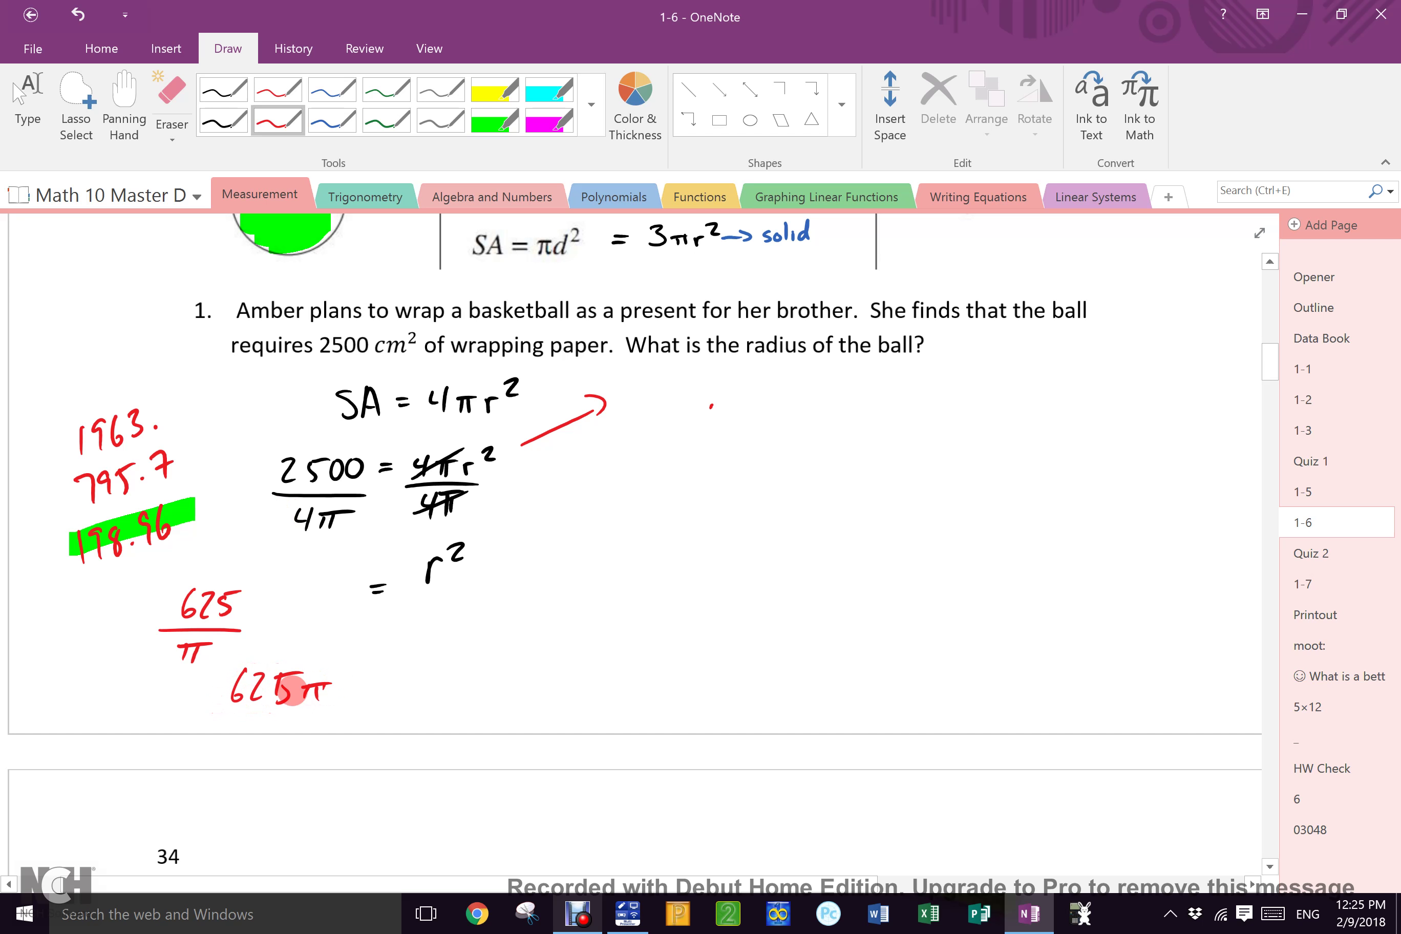
pyautogui.moveTo(229, 602)
pyautogui.mouseDown()
pyautogui.moveTo(197, 603)
pyautogui.moveTo(193, 651)
pyautogui.mouseUp()
pyautogui.moveTo(316, 687); pyautogui.dragTo(261, 681)
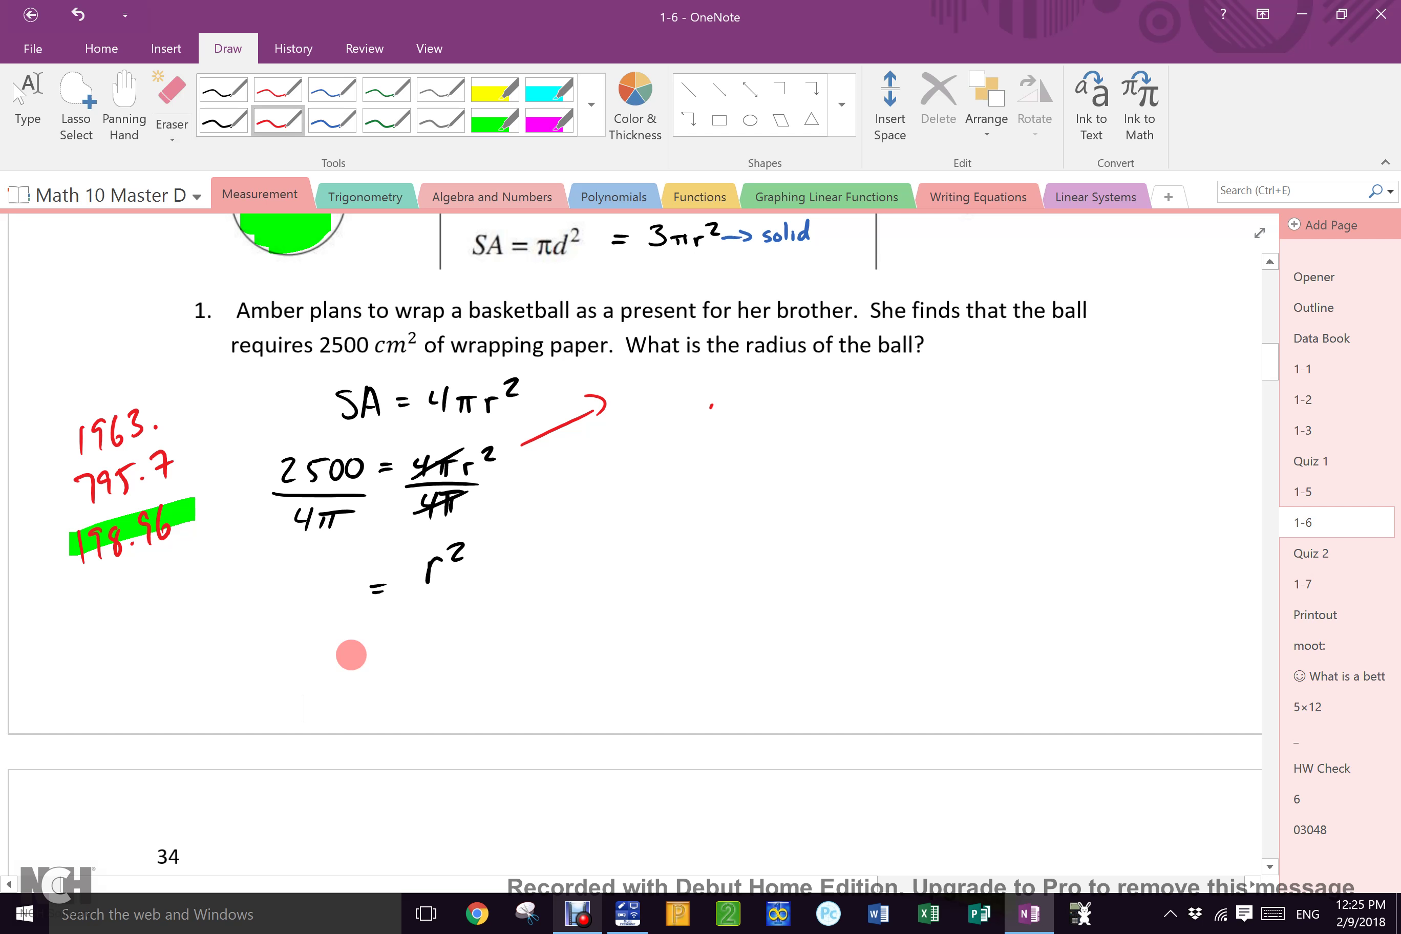
# In red, write 198.96 = r², square-root both sides, and conclude 14.1 = r.
pyautogui.moveTo(273, 574)
pyautogui.mouseDown()
pyautogui.moveTo(272, 597)
pyautogui.moveTo(320, 594)
pyautogui.mouseUp()
pyautogui.moveTo(339, 573); pyautogui.dragTo(335, 591)
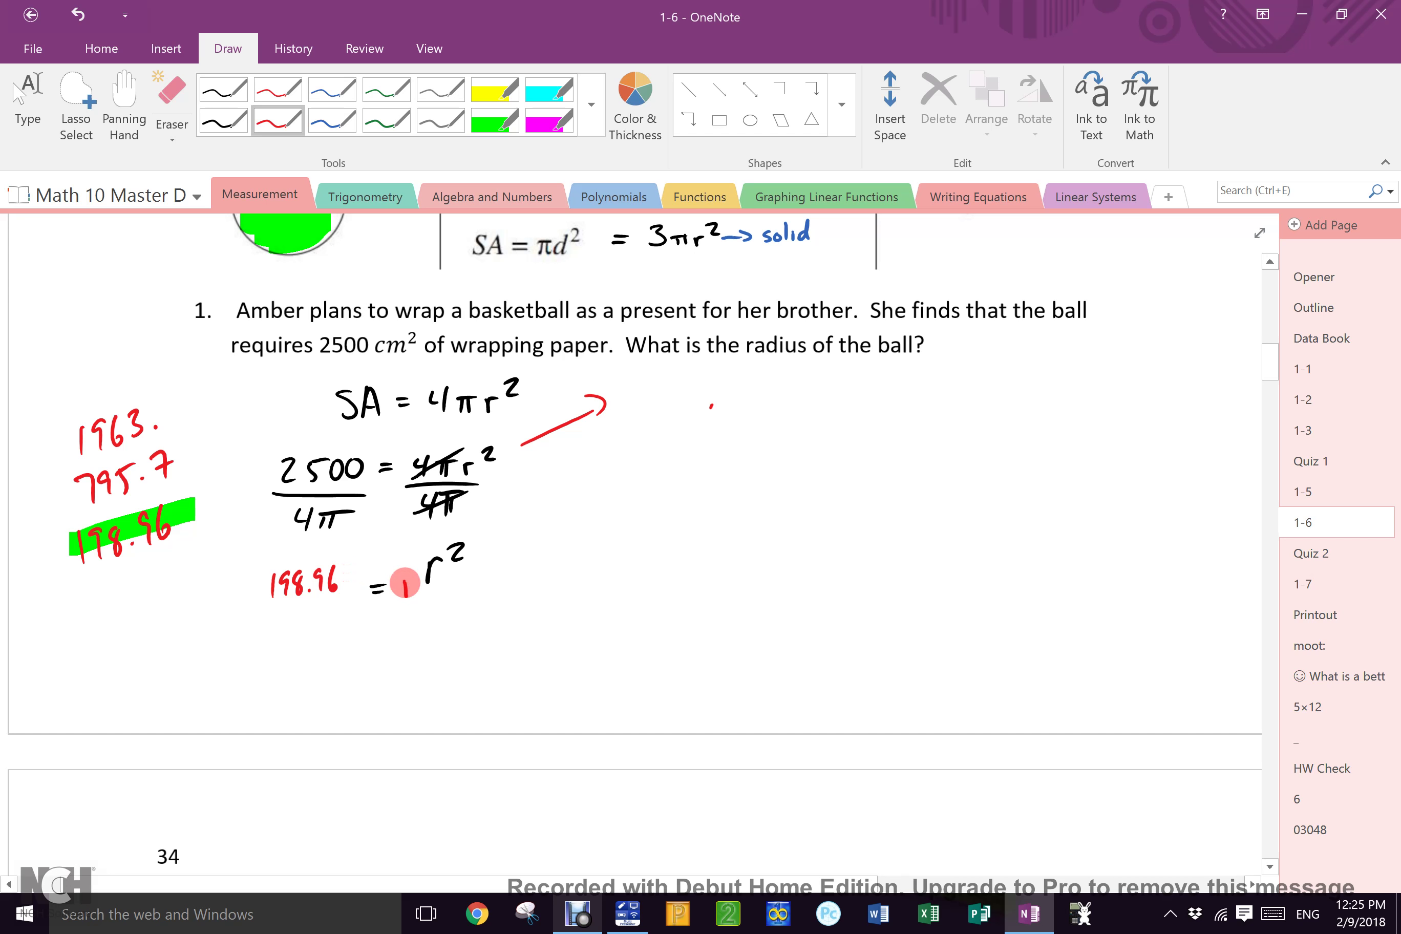
pyautogui.moveTo(402, 580); pyautogui.dragTo(479, 534)
pyautogui.moveTo(253, 590); pyautogui.dragTo(356, 559)
pyautogui.moveTo(285, 649)
pyautogui.mouseDown()
pyautogui.moveTo(282, 680)
pyautogui.moveTo(314, 662)
pyautogui.mouseUp()
pyautogui.moveTo(305, 651)
pyautogui.mouseDown()
pyautogui.moveTo(303, 677)
pyautogui.moveTo(341, 678)
pyautogui.moveTo(429, 640)
pyautogui.mouseUp()
pyautogui.click(319, 675)
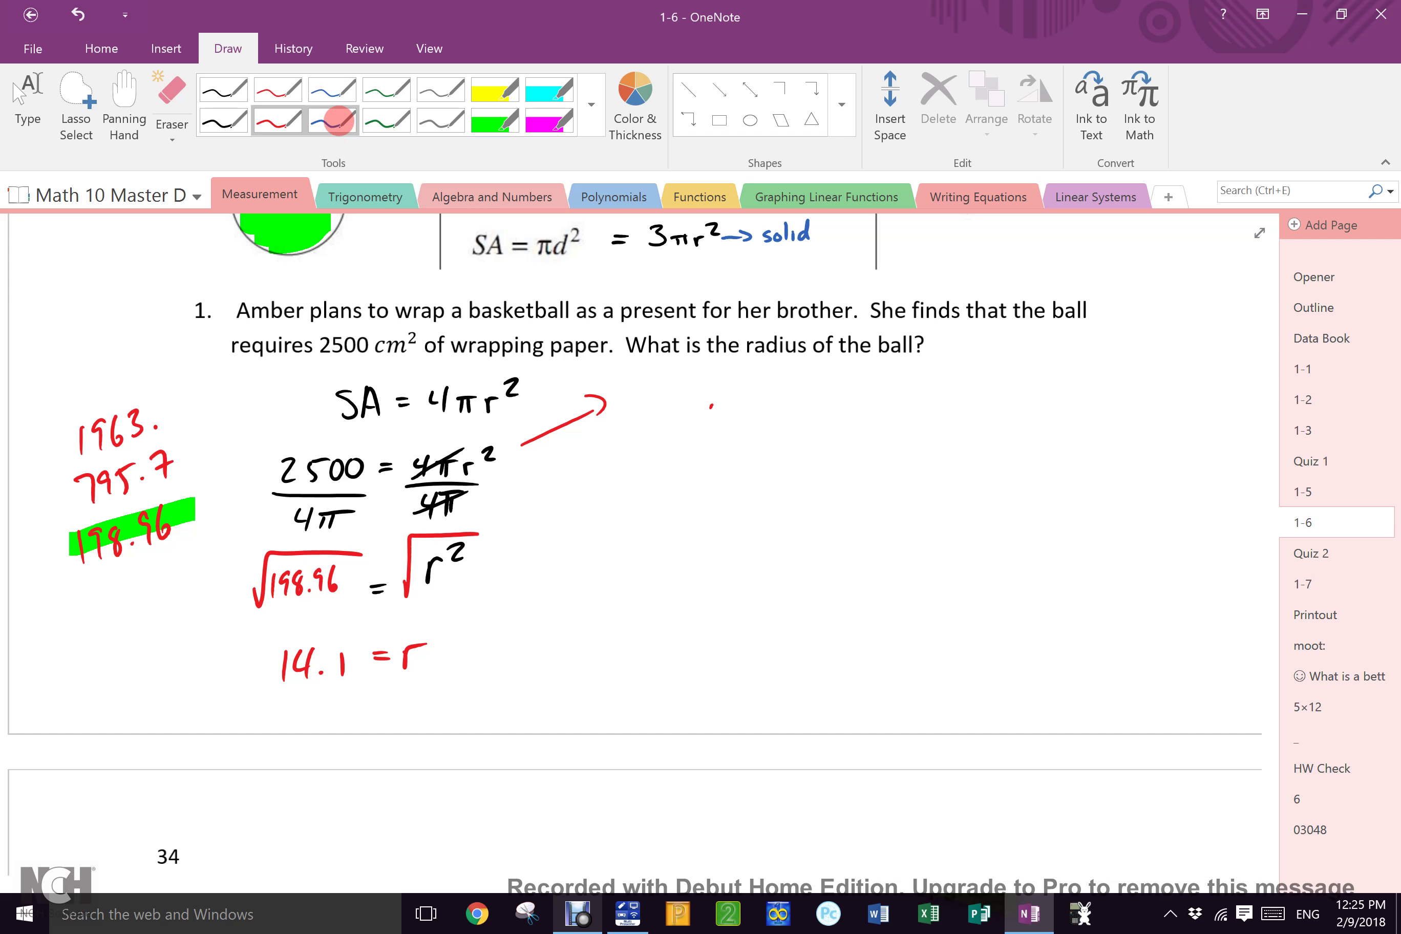
# Write SA = 4πr² in blue ink to the right of the red arrow.
pyautogui.click(332, 119)
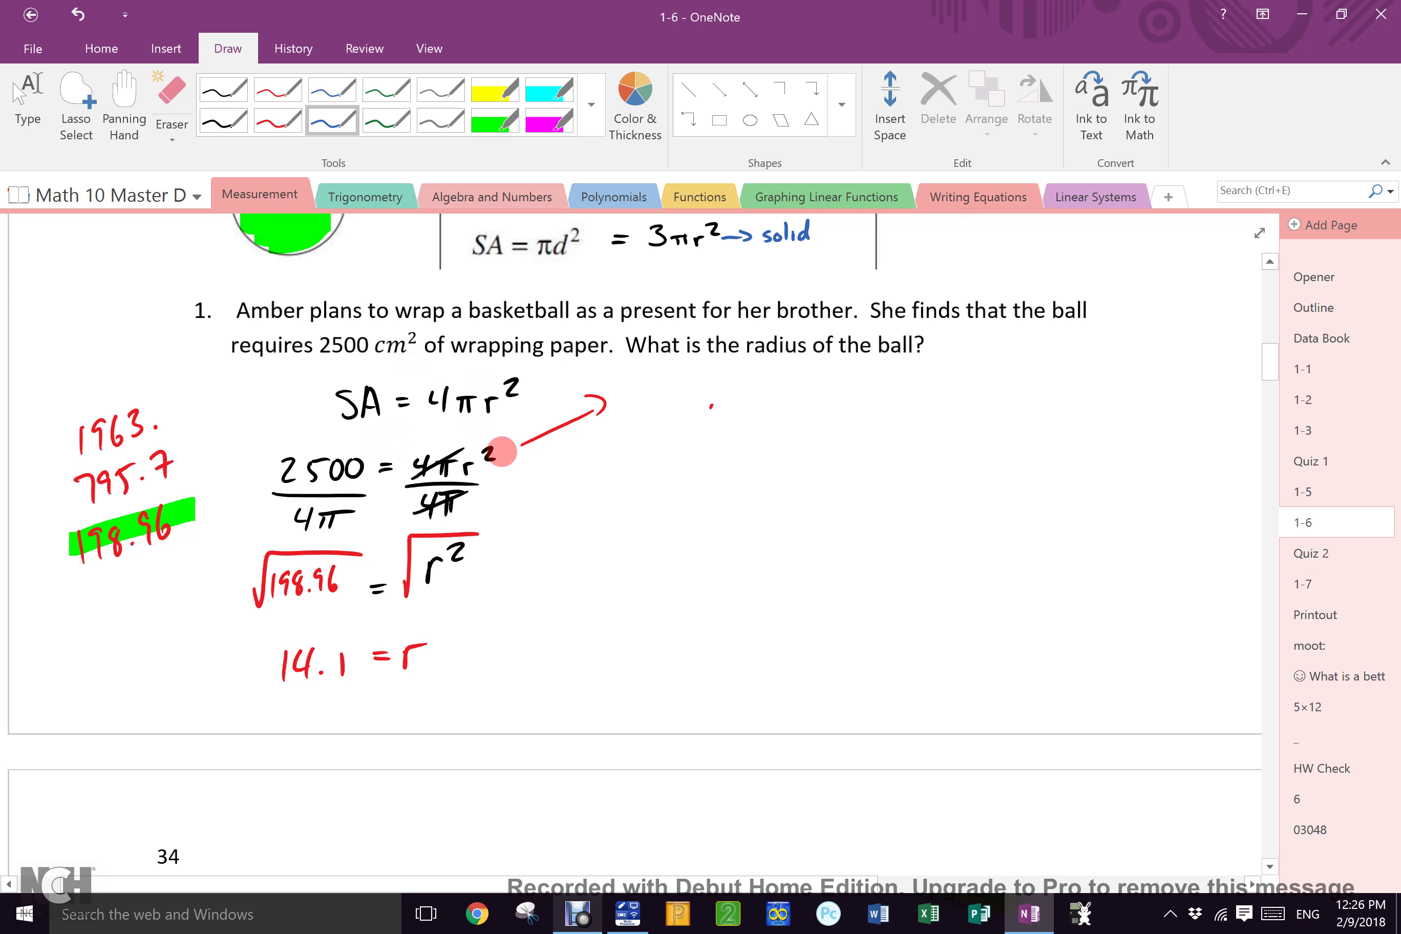
pyautogui.moveTo(773, 391)
pyautogui.mouseDown()
pyautogui.moveTo(754, 415)
pyautogui.moveTo(921, 395)
pyautogui.mouseUp()
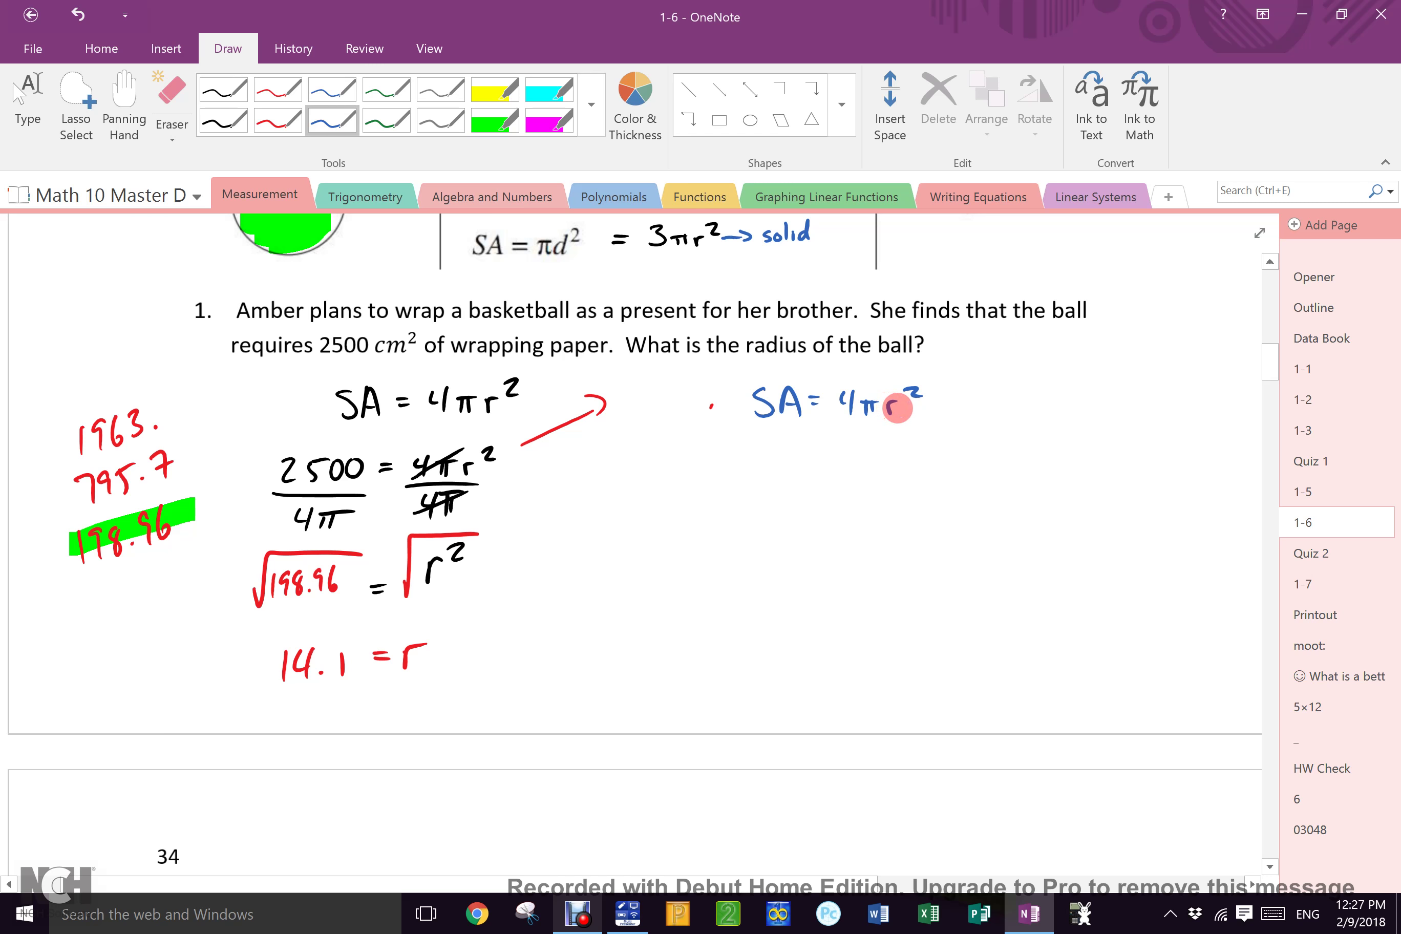
# Divide both sides by 4π in blue and write SA/4π = r² below.
pyautogui.moveTo(832, 425)
pyautogui.mouseDown()
pyautogui.moveTo(890, 424)
pyautogui.moveTo(847, 449)
pyautogui.moveTo(878, 439)
pyautogui.mouseUp()
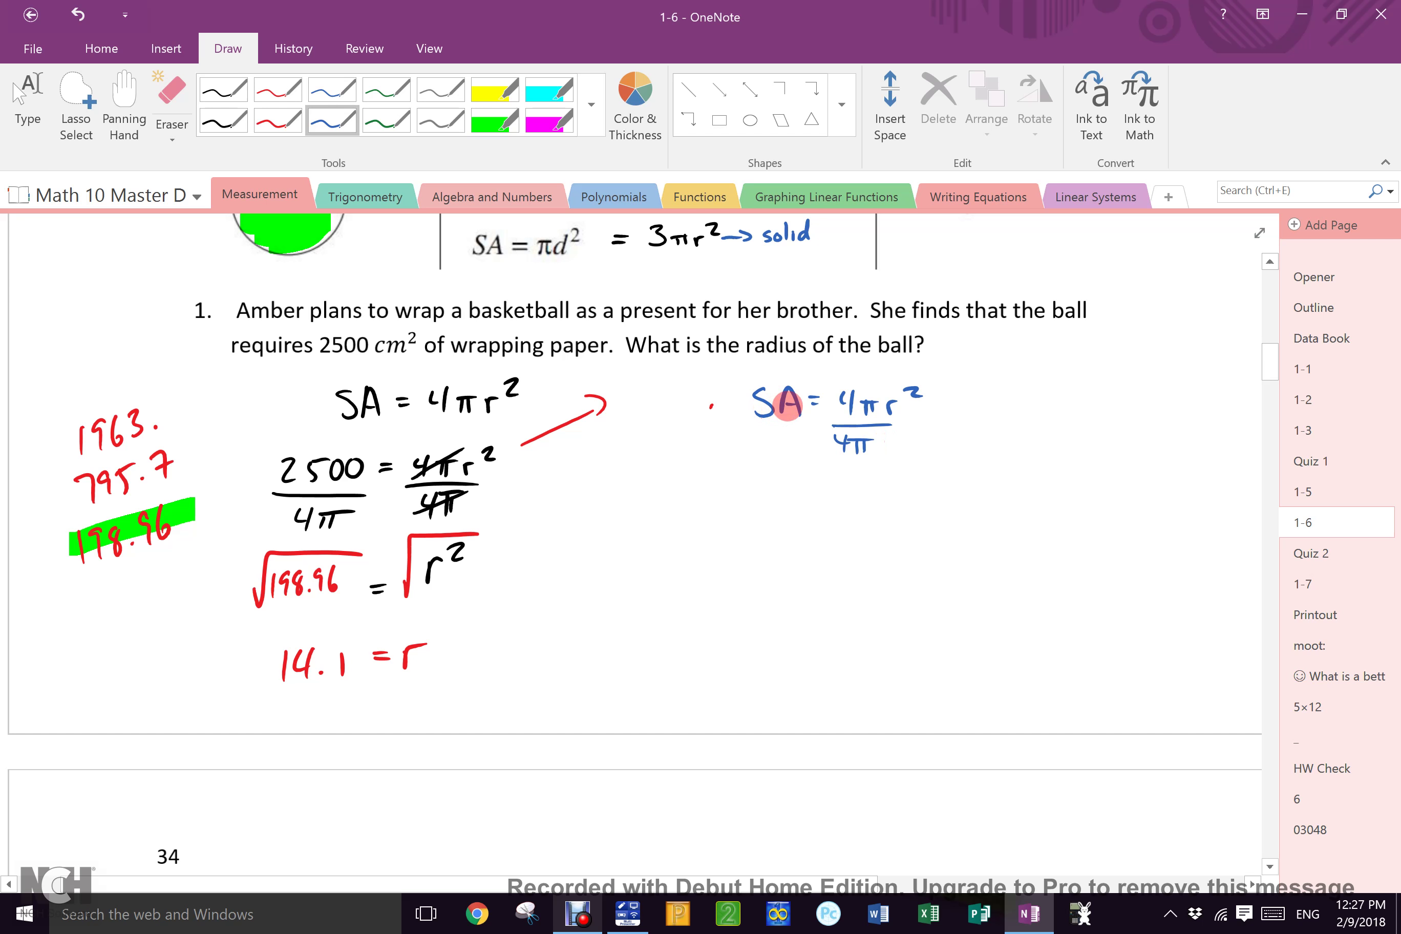
pyautogui.moveTo(748, 421)
pyautogui.mouseDown()
pyautogui.moveTo(804, 420)
pyautogui.moveTo(759, 456)
pyautogui.moveTo(791, 443)
pyautogui.moveTo(783, 456)
pyautogui.mouseUp()
pyautogui.moveTo(756, 511); pyautogui.dragTo(734, 538)
pyautogui.moveTo(747, 538)
pyautogui.mouseDown()
pyautogui.moveTo(782, 535)
pyautogui.moveTo(774, 524)
pyautogui.moveTo(803, 550)
pyautogui.mouseUp()
pyautogui.moveTo(735, 571)
pyautogui.mouseDown()
pyautogui.moveTo(760, 582)
pyautogui.moveTo(838, 545)
pyautogui.mouseUp()
pyautogui.moveTo(822, 555); pyautogui.dragTo(904, 528)
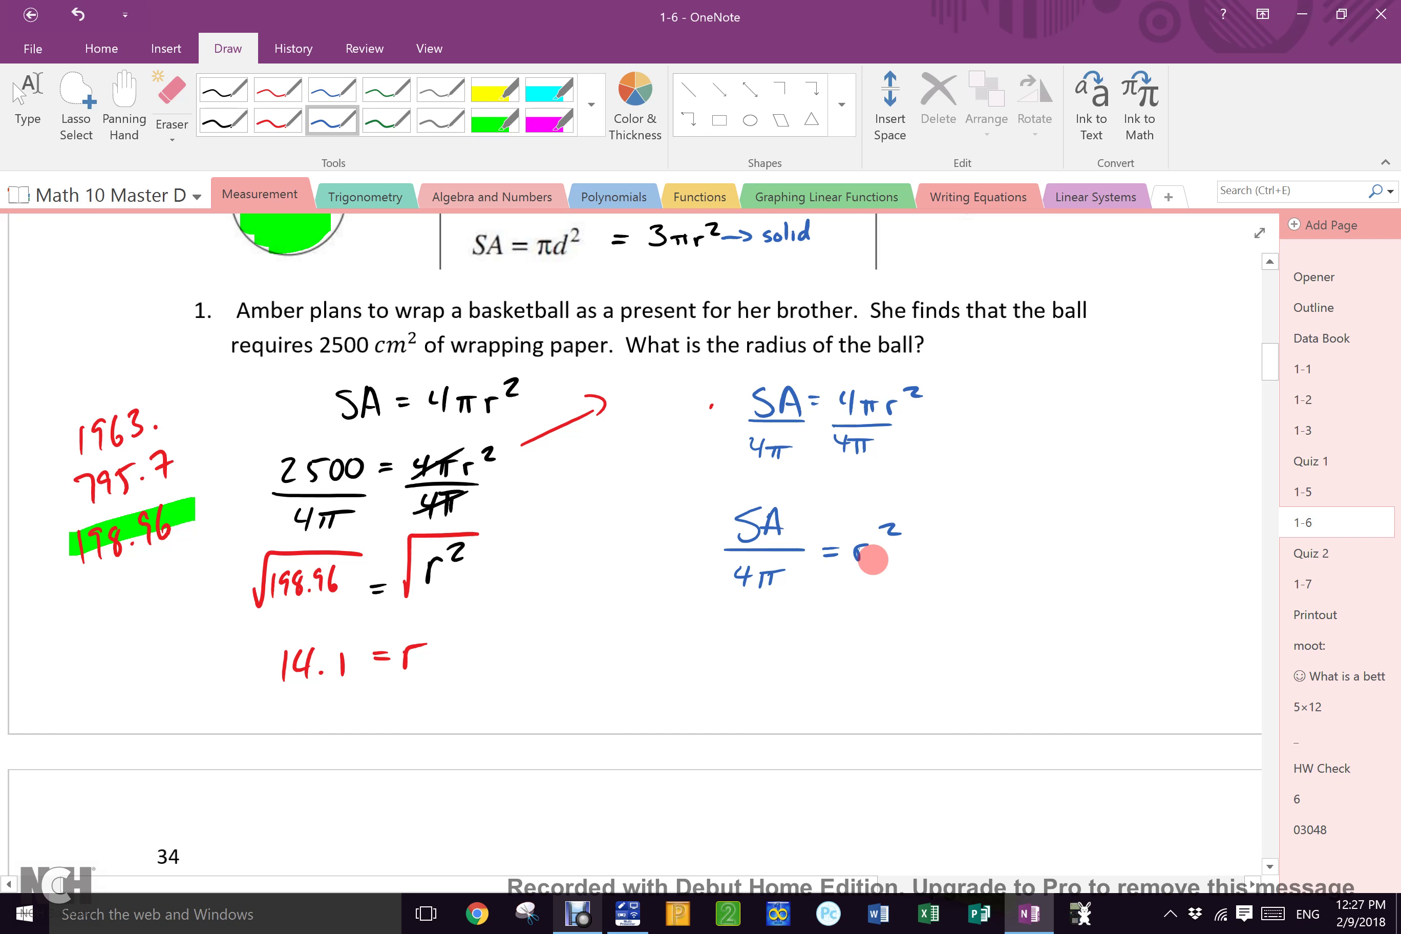
# Square-root both sides and write the final formula √(SA/4π) = r.
pyautogui.moveTo(826, 550); pyautogui.dragTo(899, 506)
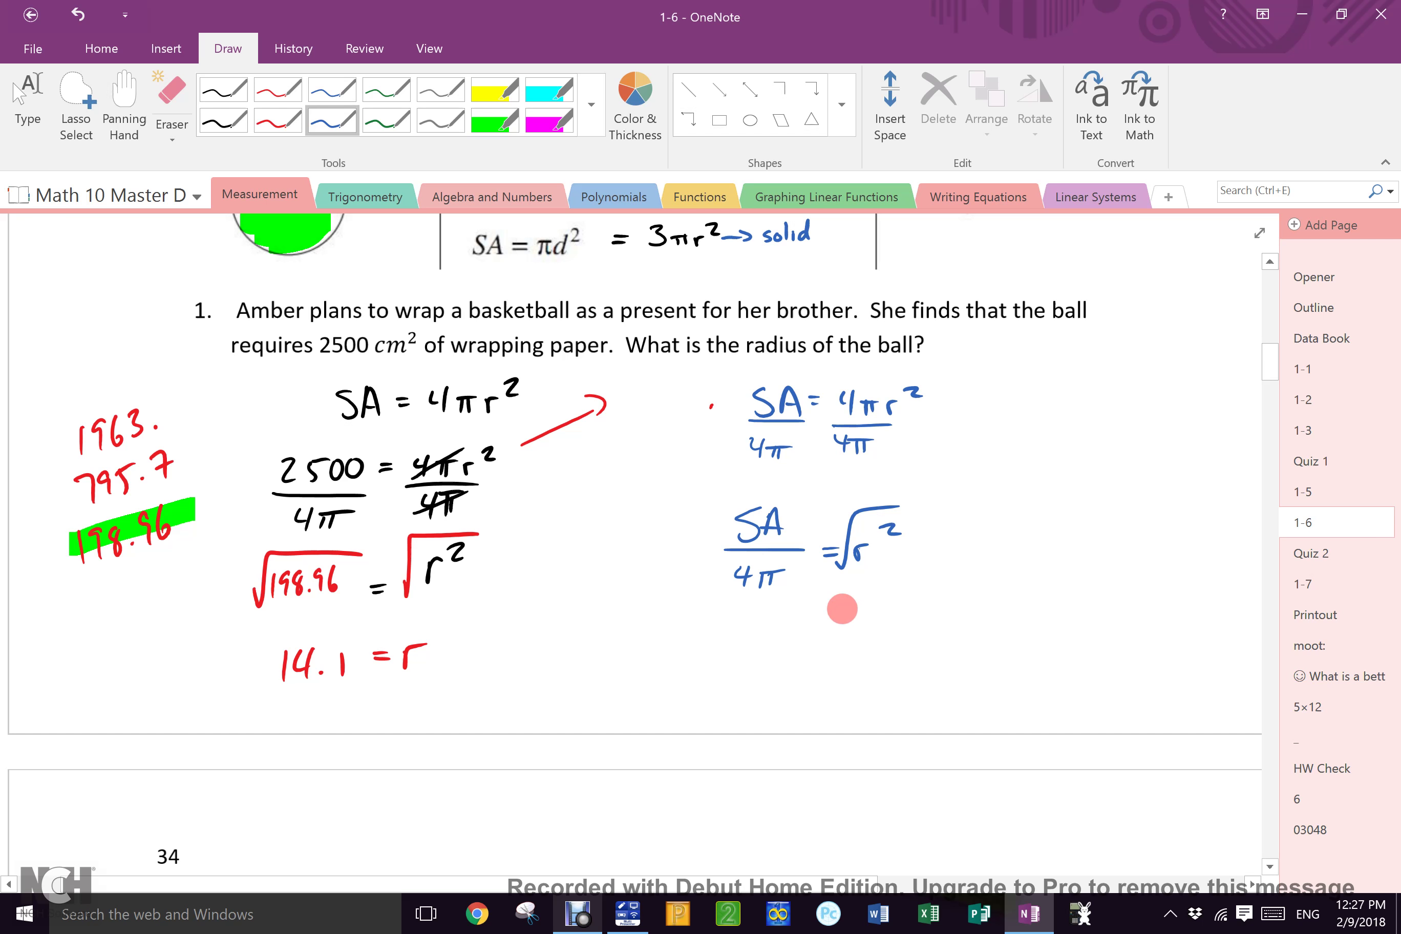
pyautogui.moveTo(824, 615); pyautogui.dragTo(843, 613)
pyautogui.moveTo(820, 623); pyautogui.dragTo(882, 610)
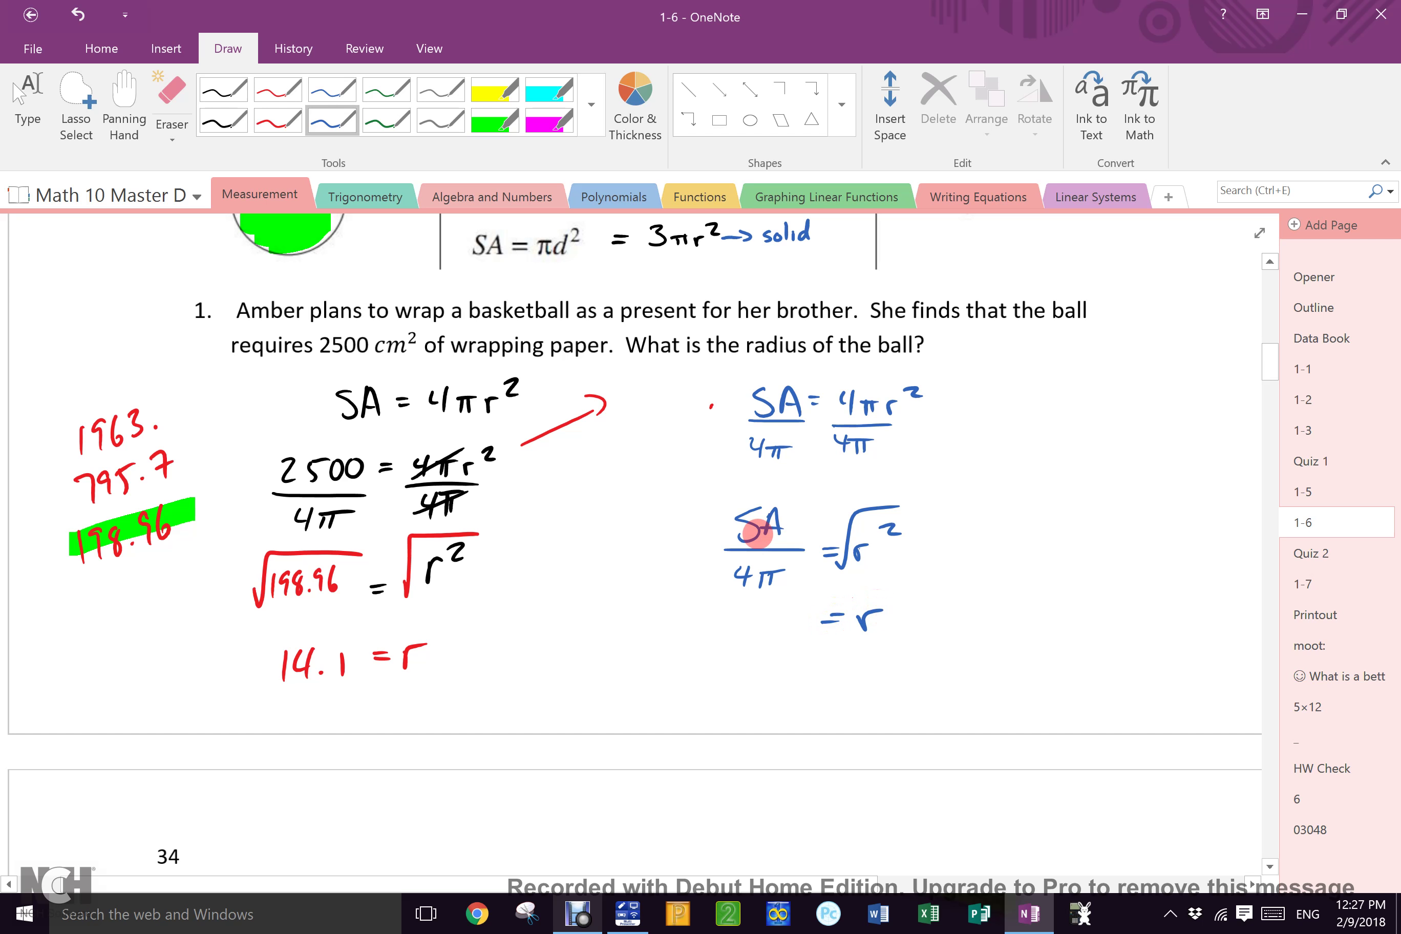
pyautogui.moveTo(695, 563)
pyautogui.mouseDown()
pyautogui.moveTo(713, 491)
pyautogui.moveTo(844, 487)
pyautogui.mouseUp()
pyautogui.moveTo(713, 638)
pyautogui.mouseDown()
pyautogui.moveTo(798, 605)
pyautogui.moveTo(734, 635)
pyautogui.moveTo(772, 633)
pyautogui.moveTo(734, 641)
pyautogui.moveTo(775, 644)
pyautogui.moveTo(761, 656)
pyautogui.mouseUp()
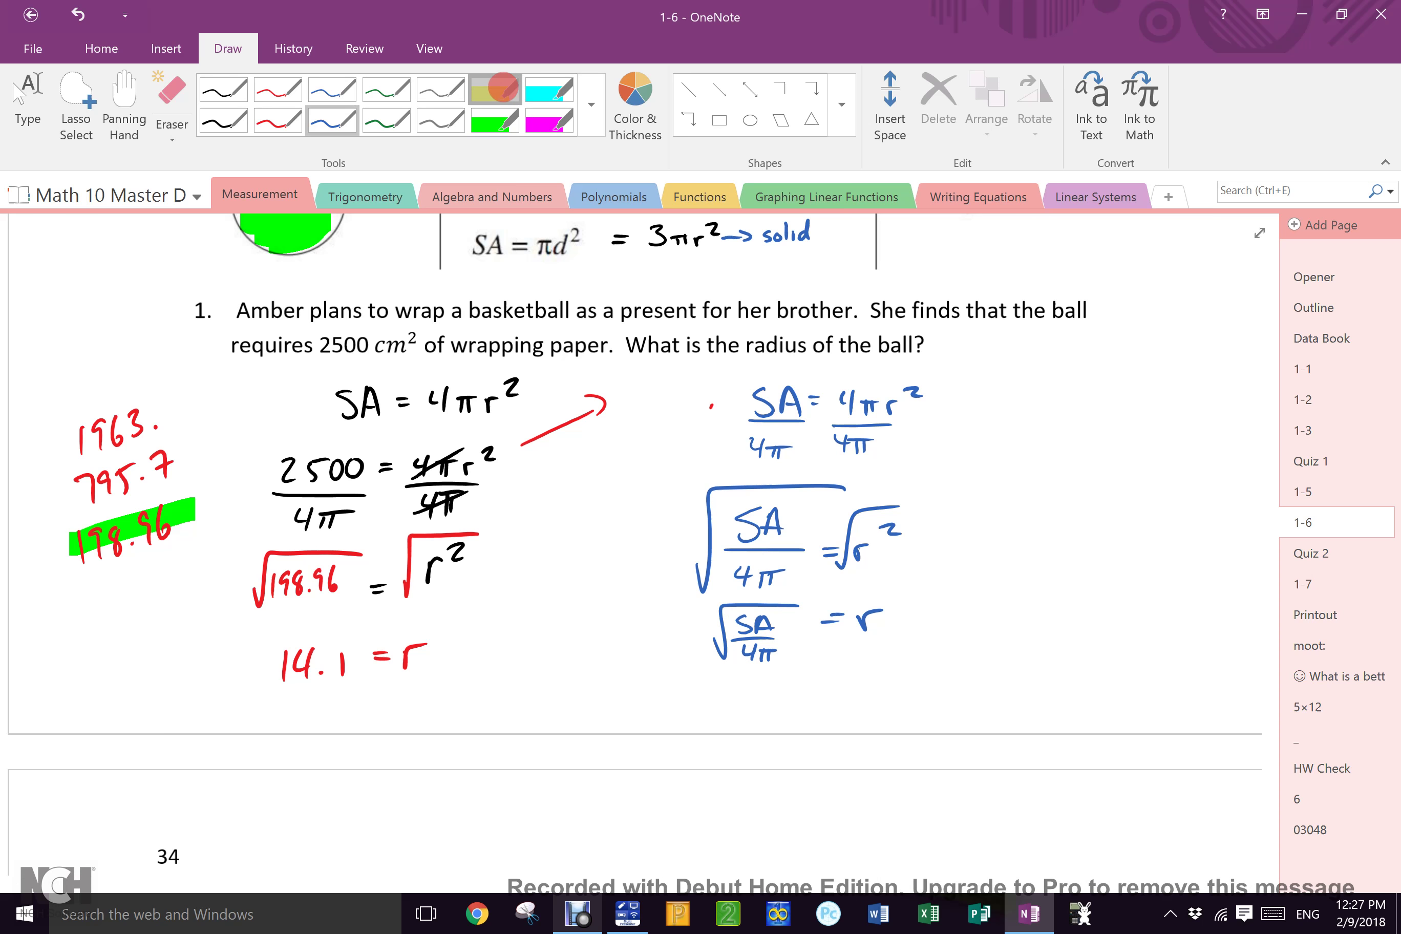
# Highlight the final formula √(SA/4π) = r in yellow.
pyautogui.click(494, 90)
pyautogui.moveTo(693, 610)
pyautogui.mouseDown()
pyautogui.moveTo(850, 613)
pyautogui.moveTo(753, 660)
pyautogui.moveTo(886, 651)
pyautogui.mouseUp()
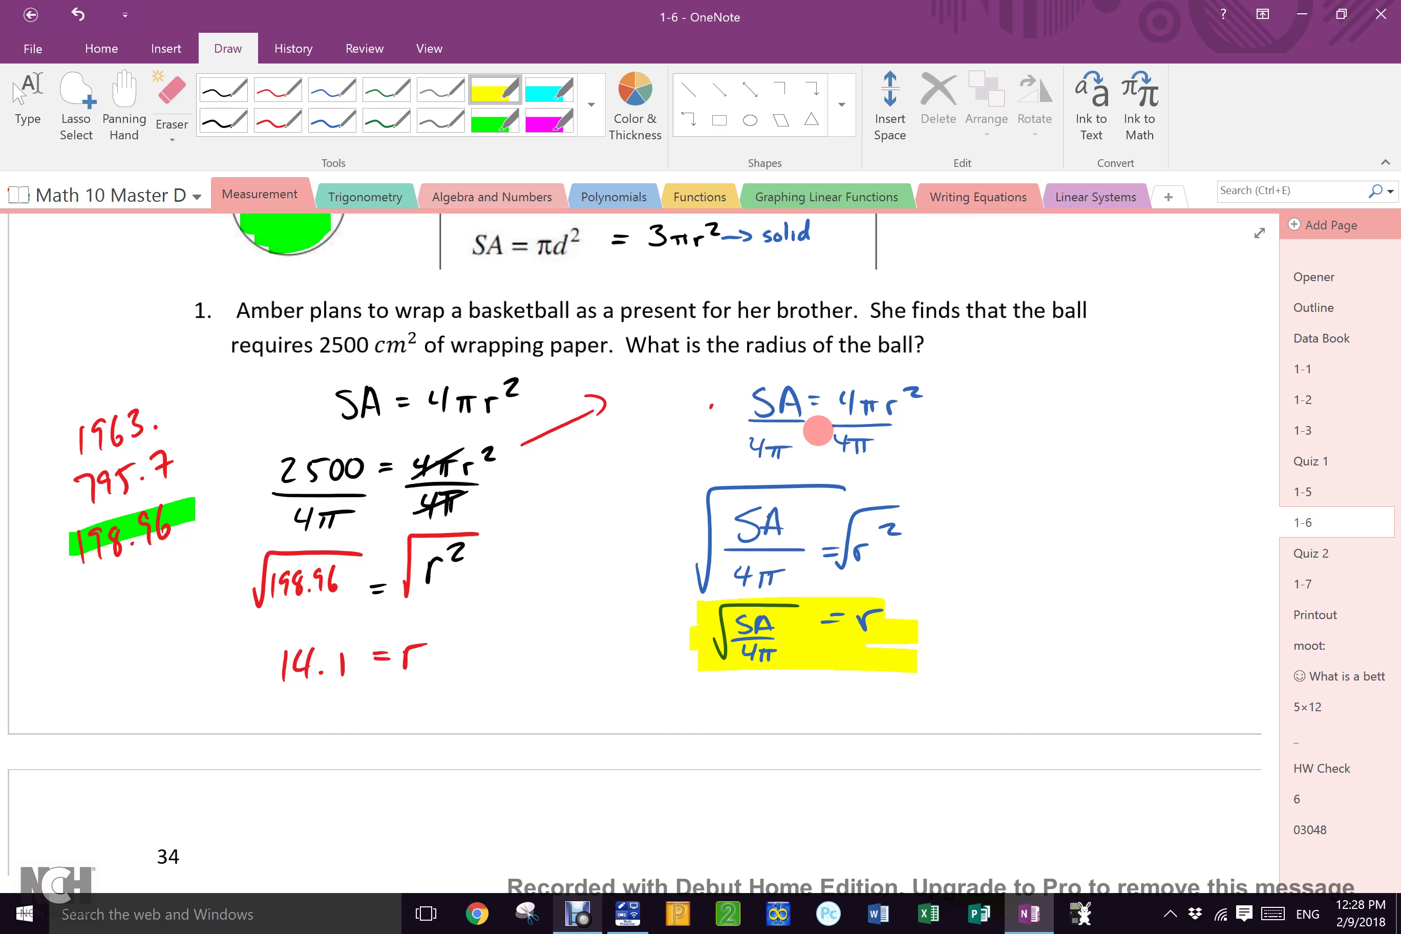
# Scroll down to problem 2 about three golf balls in a 3 × 3 × 9 cm box.
pyautogui.moveTo(1271, 356); pyautogui.dragTo(1275, 392)
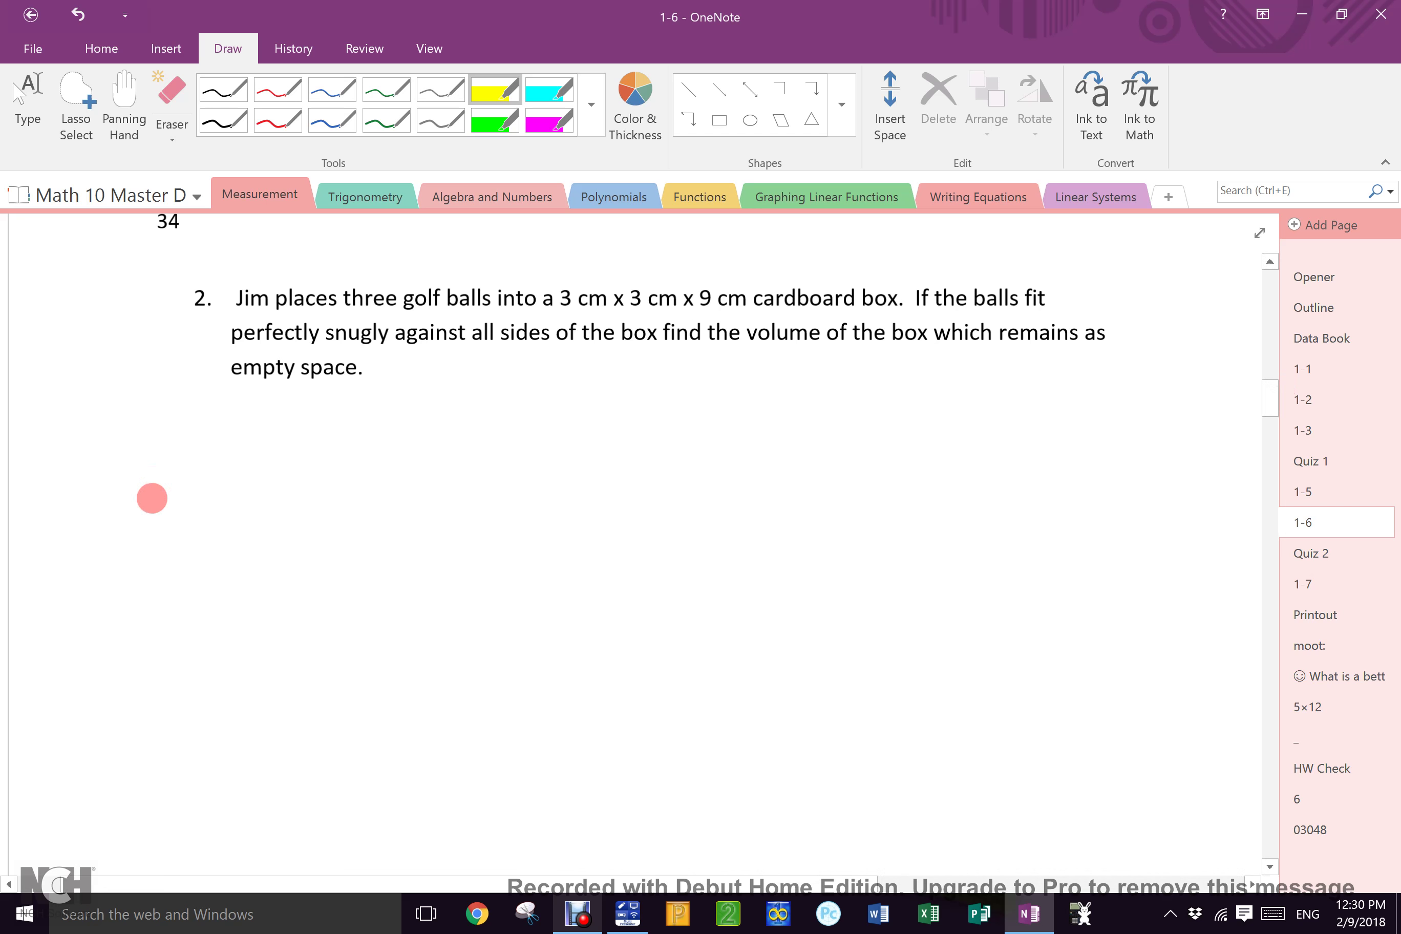
# Draw a tall black 3-D box below problem 2 with three blue golf balls stacked inside.
pyautogui.click(217, 122)
pyautogui.moveTo(140, 687)
pyautogui.mouseDown()
pyautogui.moveTo(213, 691)
pyautogui.moveTo(290, 642)
pyautogui.moveTo(286, 465)
pyautogui.mouseUp()
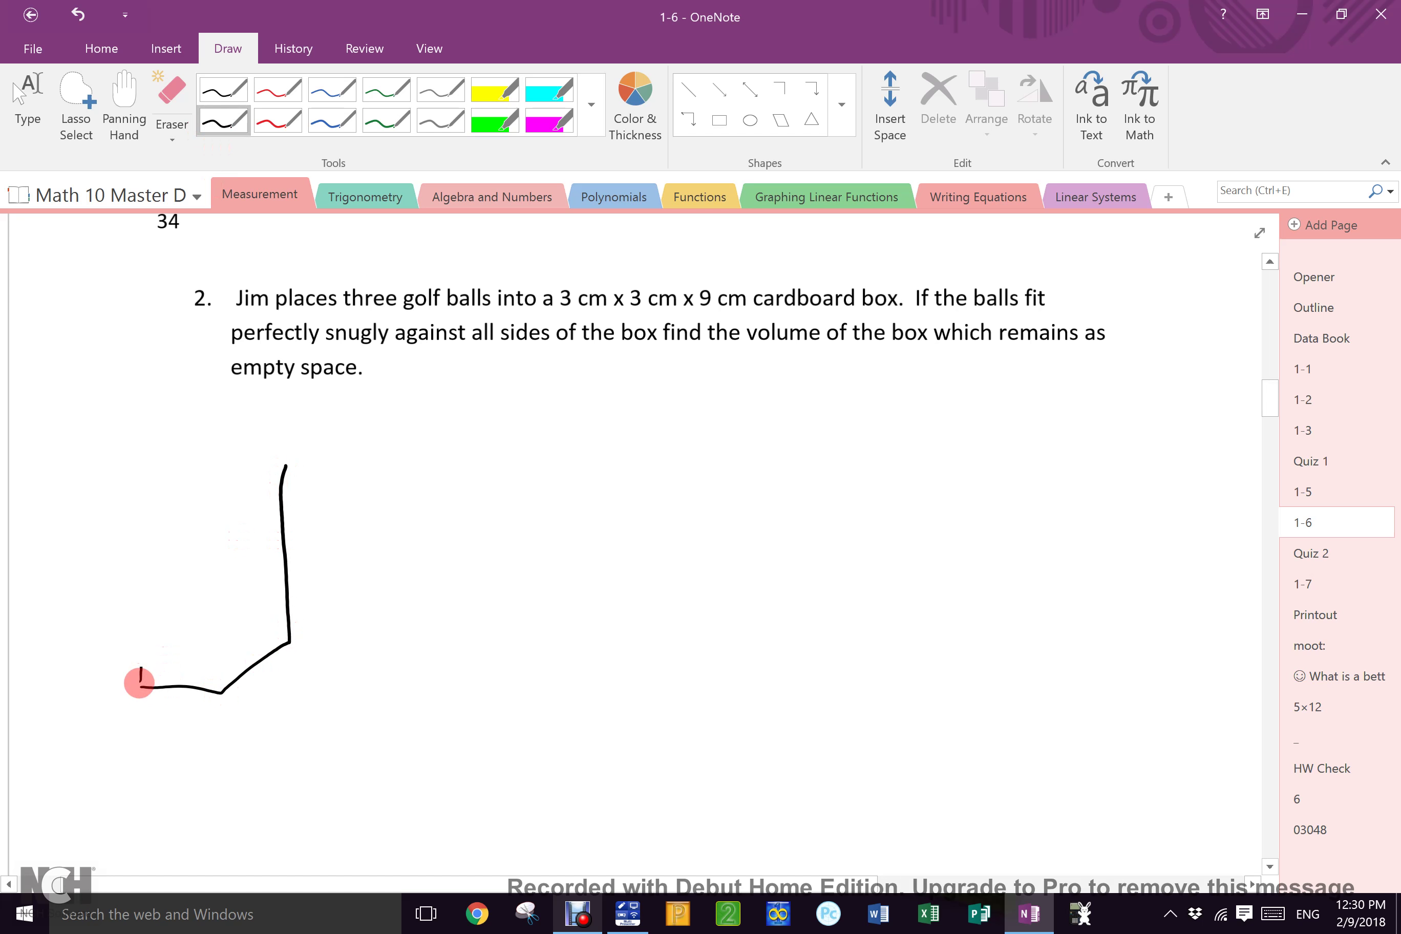
pyautogui.moveTo(140, 684)
pyautogui.mouseDown()
pyautogui.moveTo(156, 487)
pyautogui.moveTo(231, 533)
pyautogui.moveTo(220, 692)
pyautogui.mouseUp()
pyautogui.moveTo(285, 457)
pyautogui.mouseDown()
pyautogui.moveTo(241, 486)
pyautogui.moveTo(163, 478)
pyautogui.moveTo(287, 443)
pyautogui.mouseUp()
pyautogui.click(332, 121)
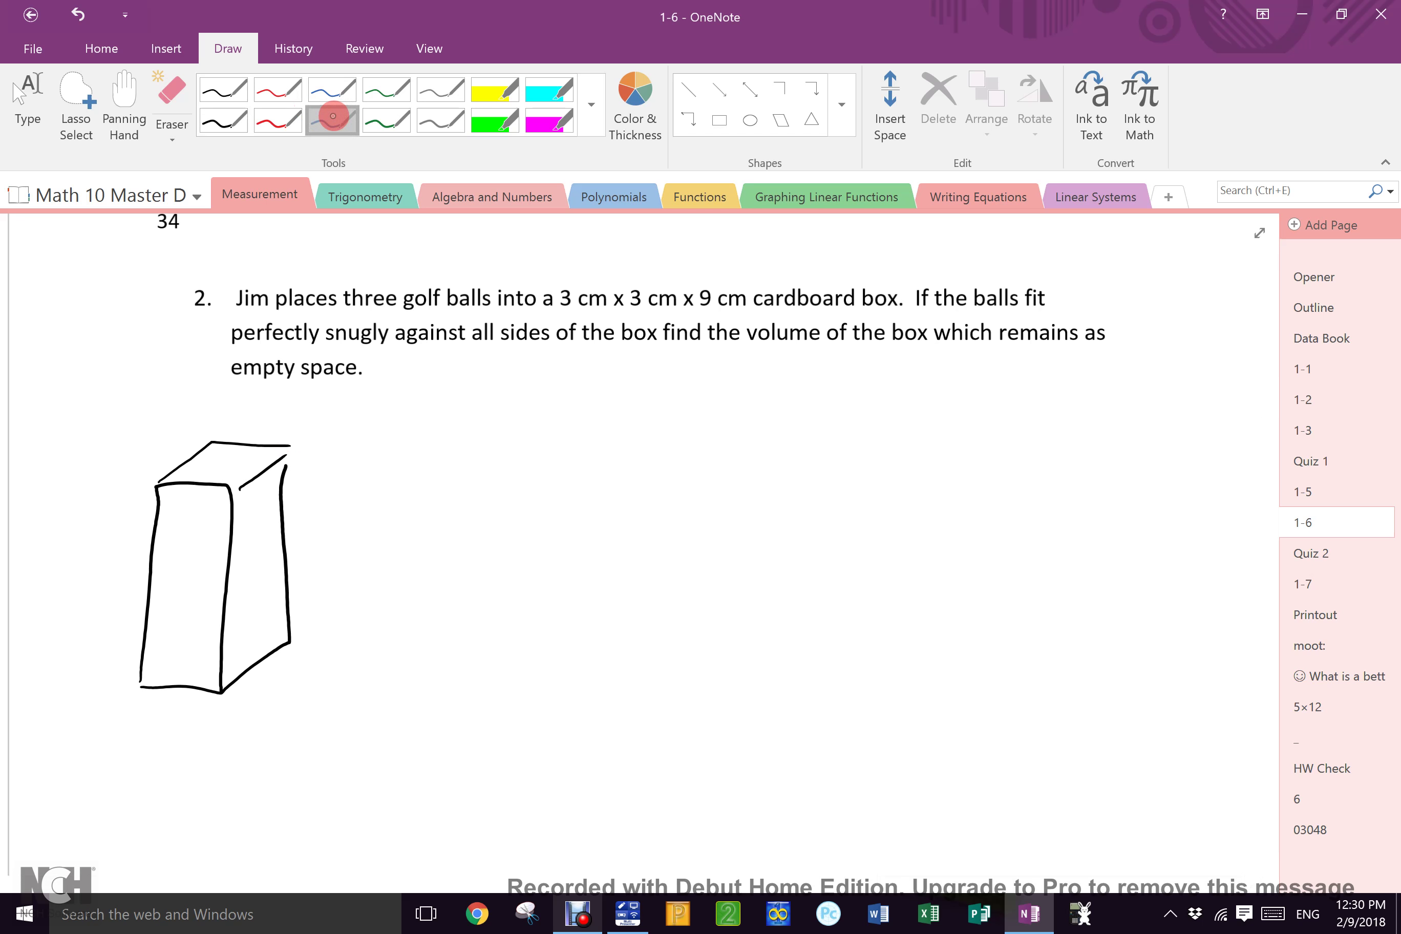
pyautogui.moveTo(181, 495)
pyautogui.mouseDown()
pyautogui.moveTo(199, 475)
pyautogui.moveTo(208, 550)
pyautogui.moveTo(175, 668)
pyautogui.moveTo(184, 611)
pyautogui.mouseUp()
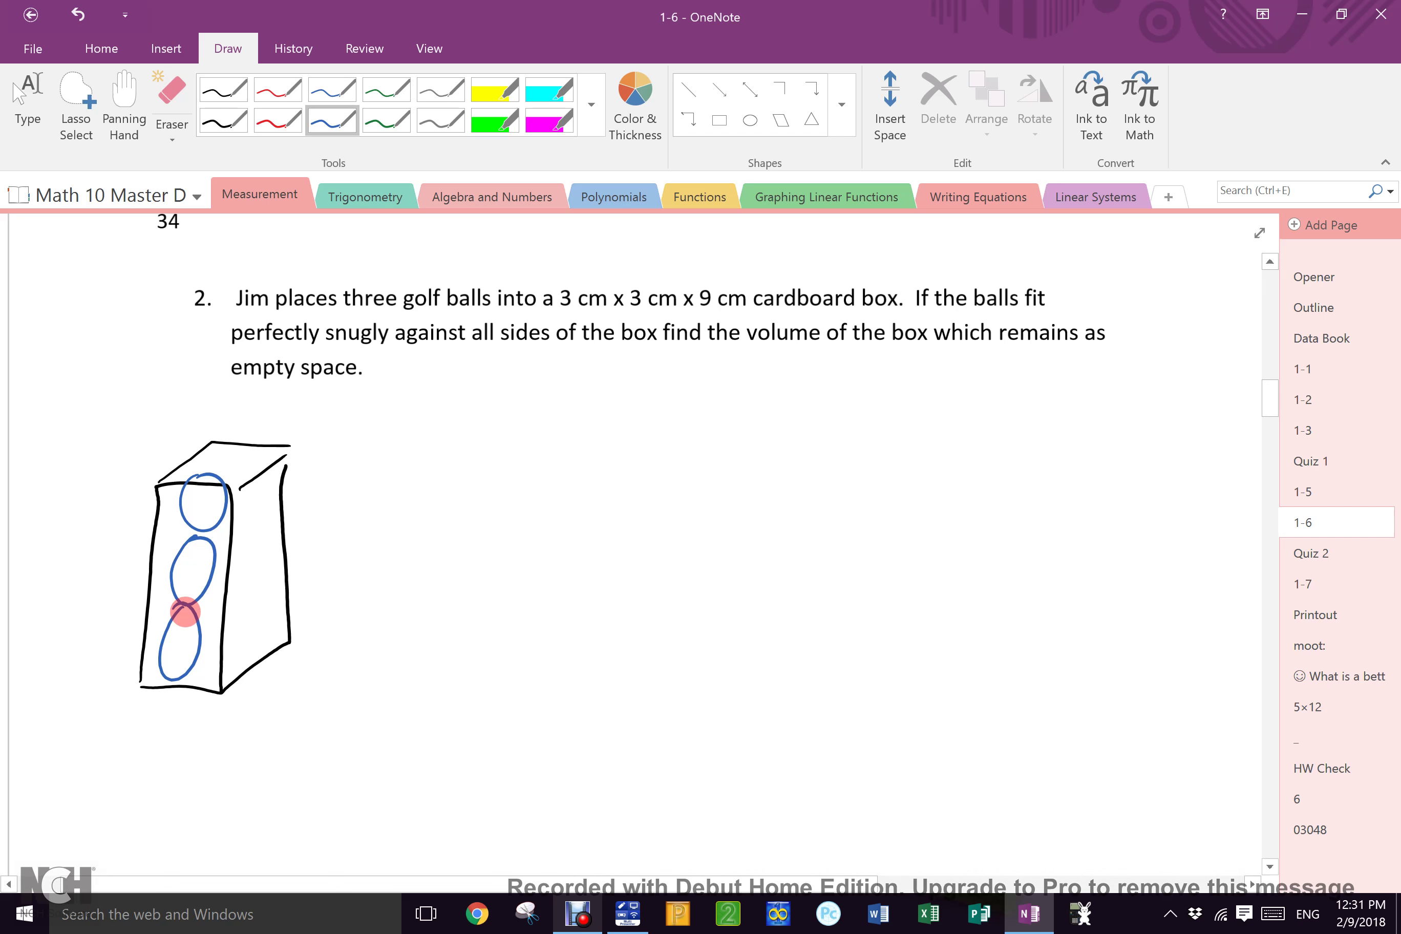
# Write 'V Box − V balls' in red ink beside the golf-ball box sketch.
pyautogui.click(283, 124)
pyautogui.moveTo(413, 393); pyautogui.dragTo(442, 381)
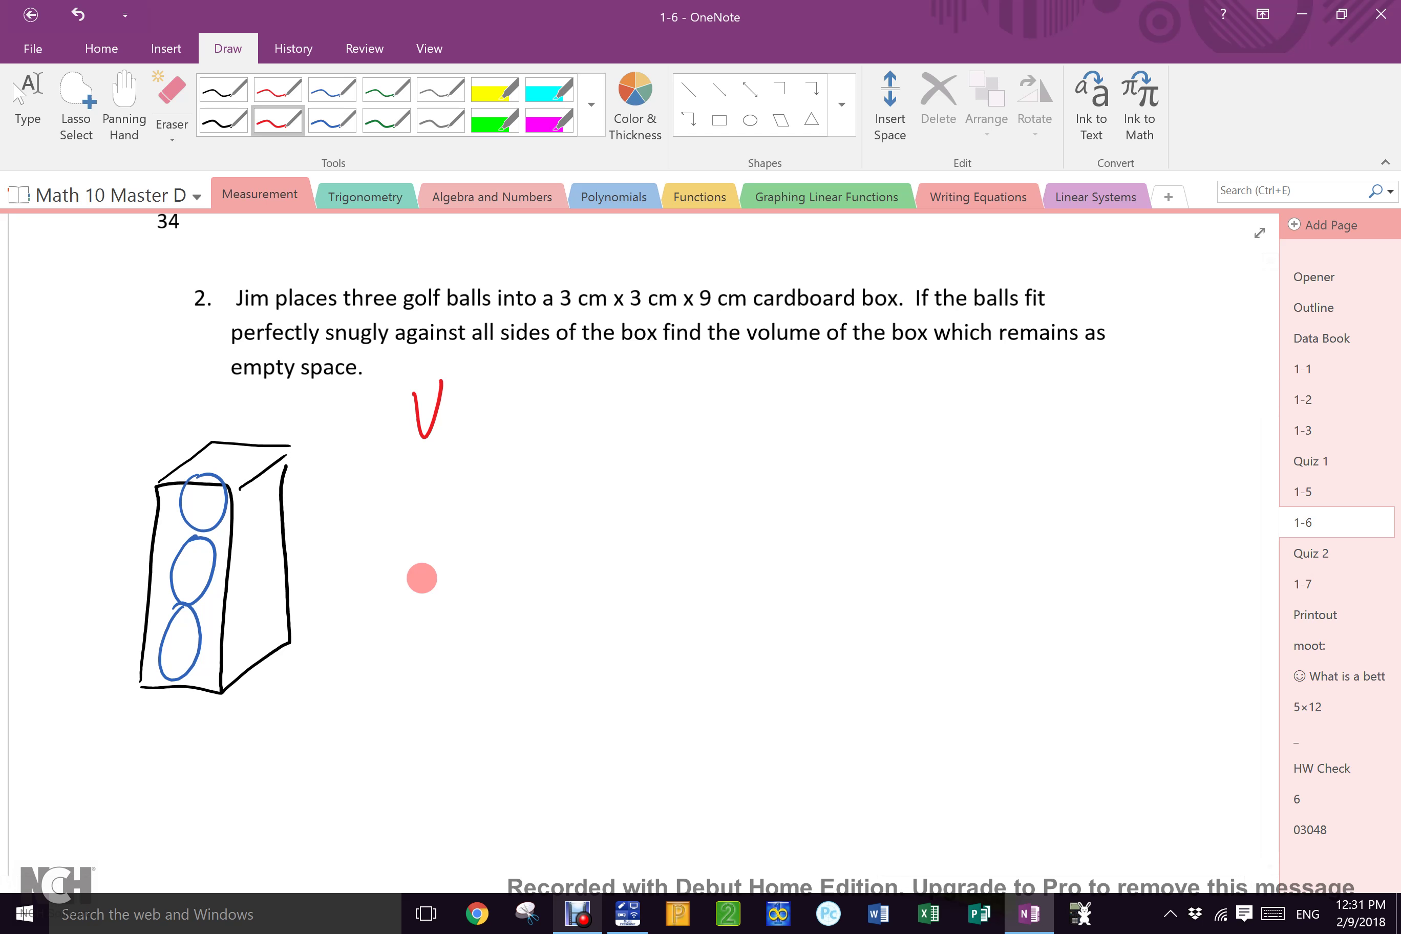
pyautogui.moveTo(462, 390)
pyautogui.mouseDown()
pyautogui.moveTo(504, 416)
pyautogui.moveTo(494, 432)
pyautogui.moveTo(561, 414)
pyautogui.mouseUp()
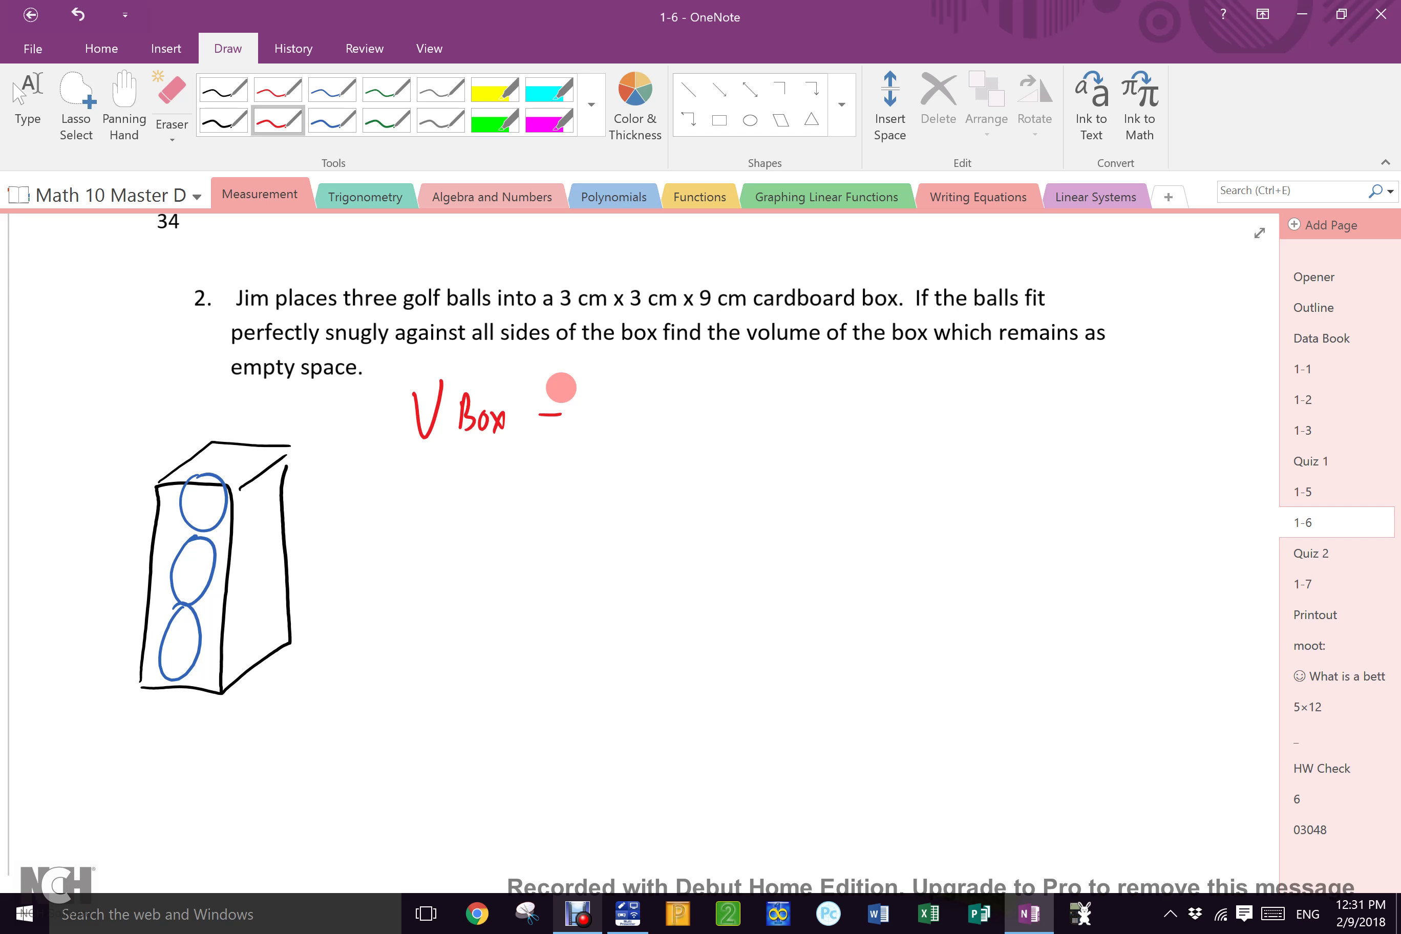
pyautogui.moveTo(575, 384)
pyautogui.mouseDown()
pyautogui.moveTo(594, 422)
pyautogui.moveTo(608, 386)
pyautogui.moveTo(624, 429)
pyautogui.moveTo(656, 429)
pyautogui.mouseUp()
pyautogui.moveTo(674, 405); pyautogui.dragTo(667, 427)
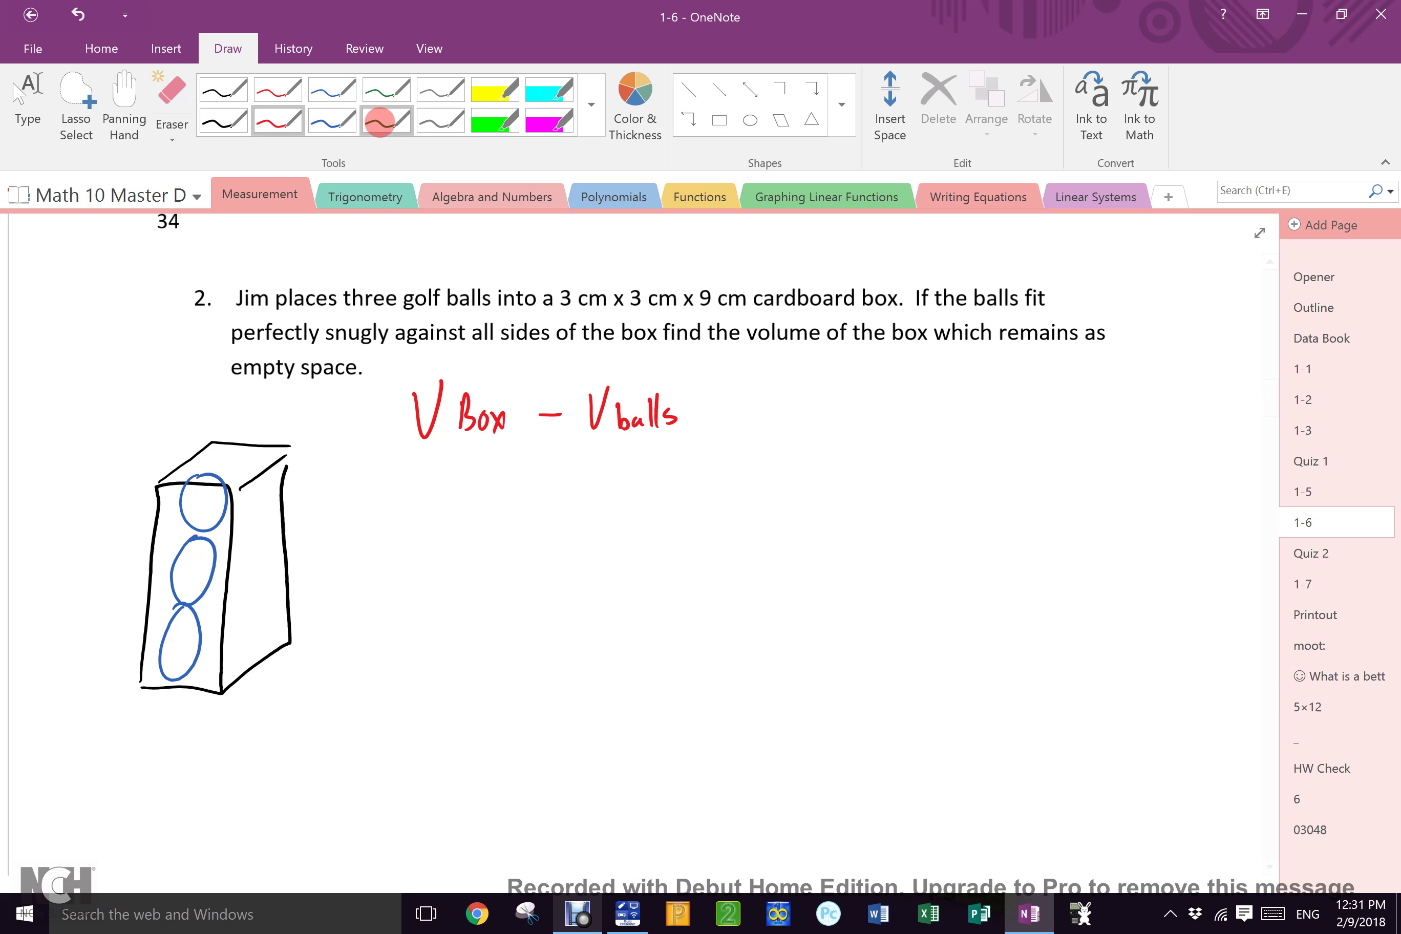
pyautogui.click(380, 123)
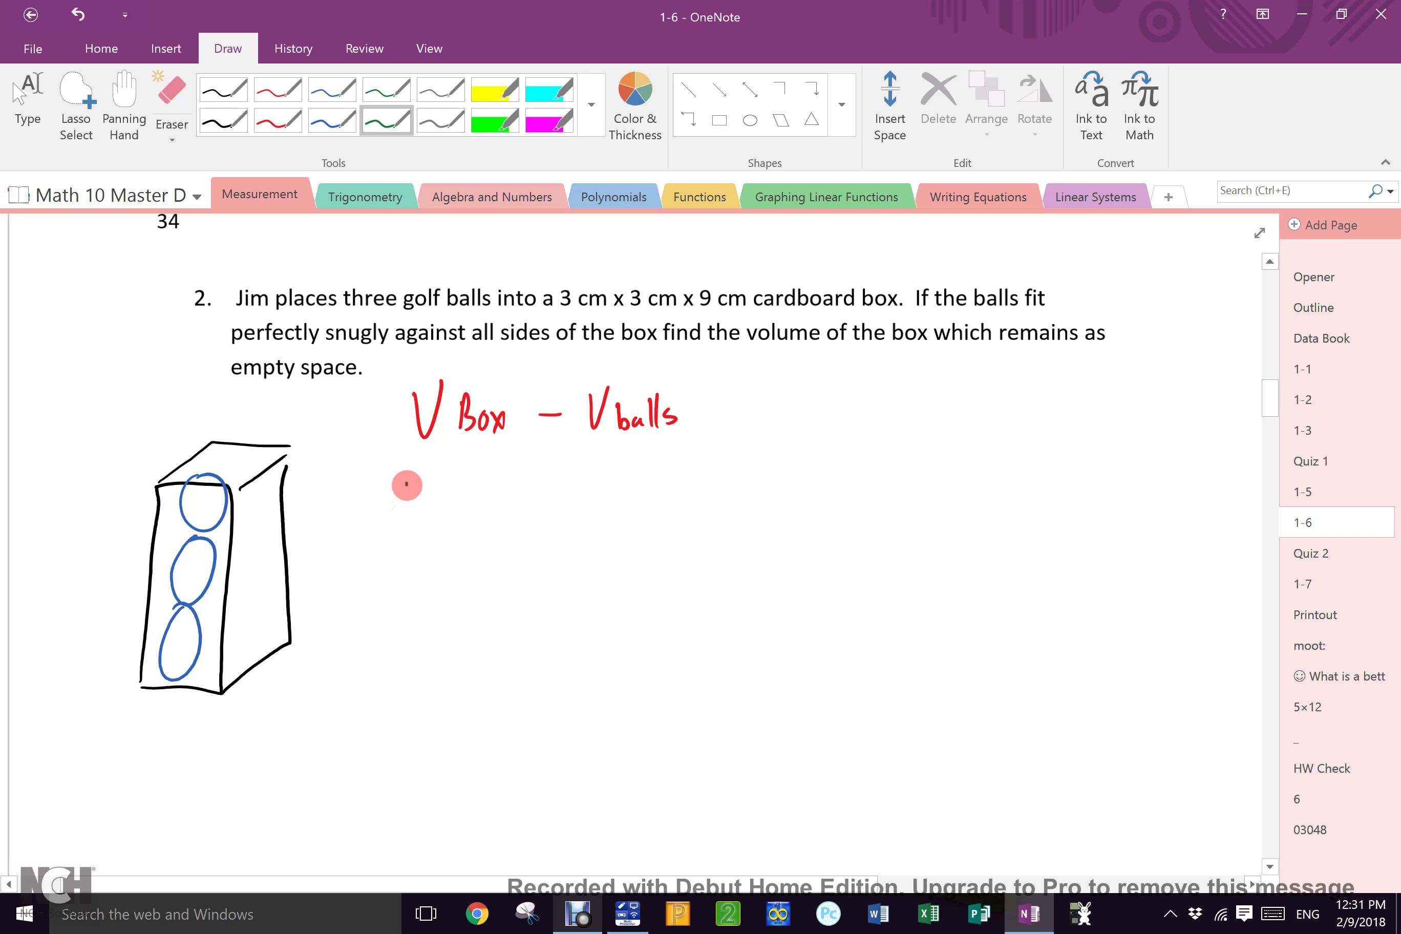
# Write 'Vprism − 3Vsphere' in green below, then draw a grey line across the bottom ball.
pyautogui.moveTo(407, 485)
pyautogui.mouseDown()
pyautogui.moveTo(429, 507)
pyautogui.moveTo(550, 497)
pyautogui.mouseUp()
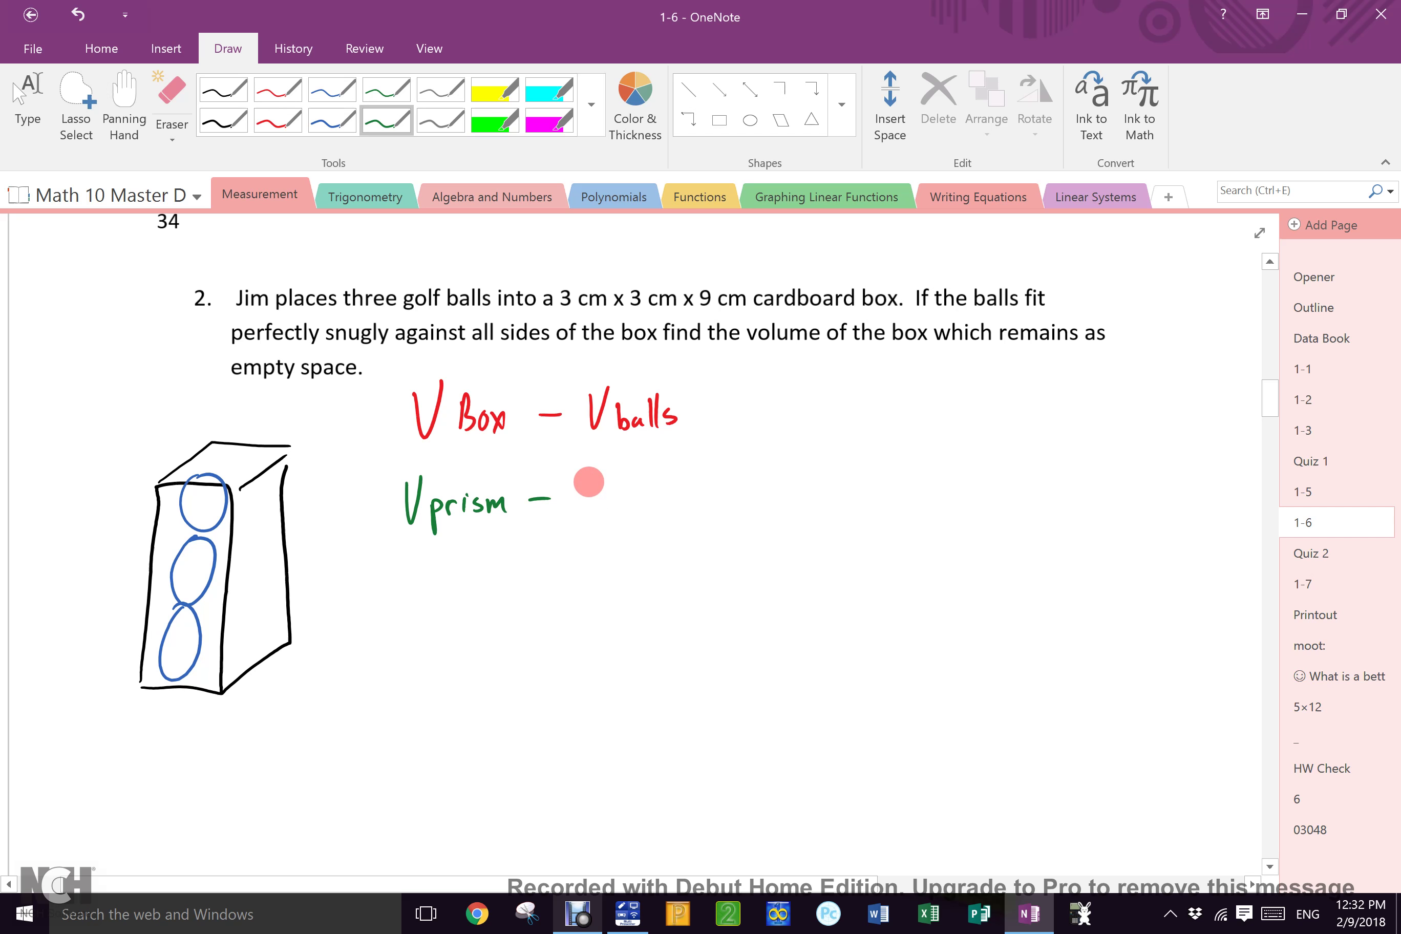
pyautogui.moveTo(592, 470)
pyautogui.mouseDown()
pyautogui.moveTo(595, 495)
pyautogui.moveTo(610, 469)
pyautogui.mouseUp()
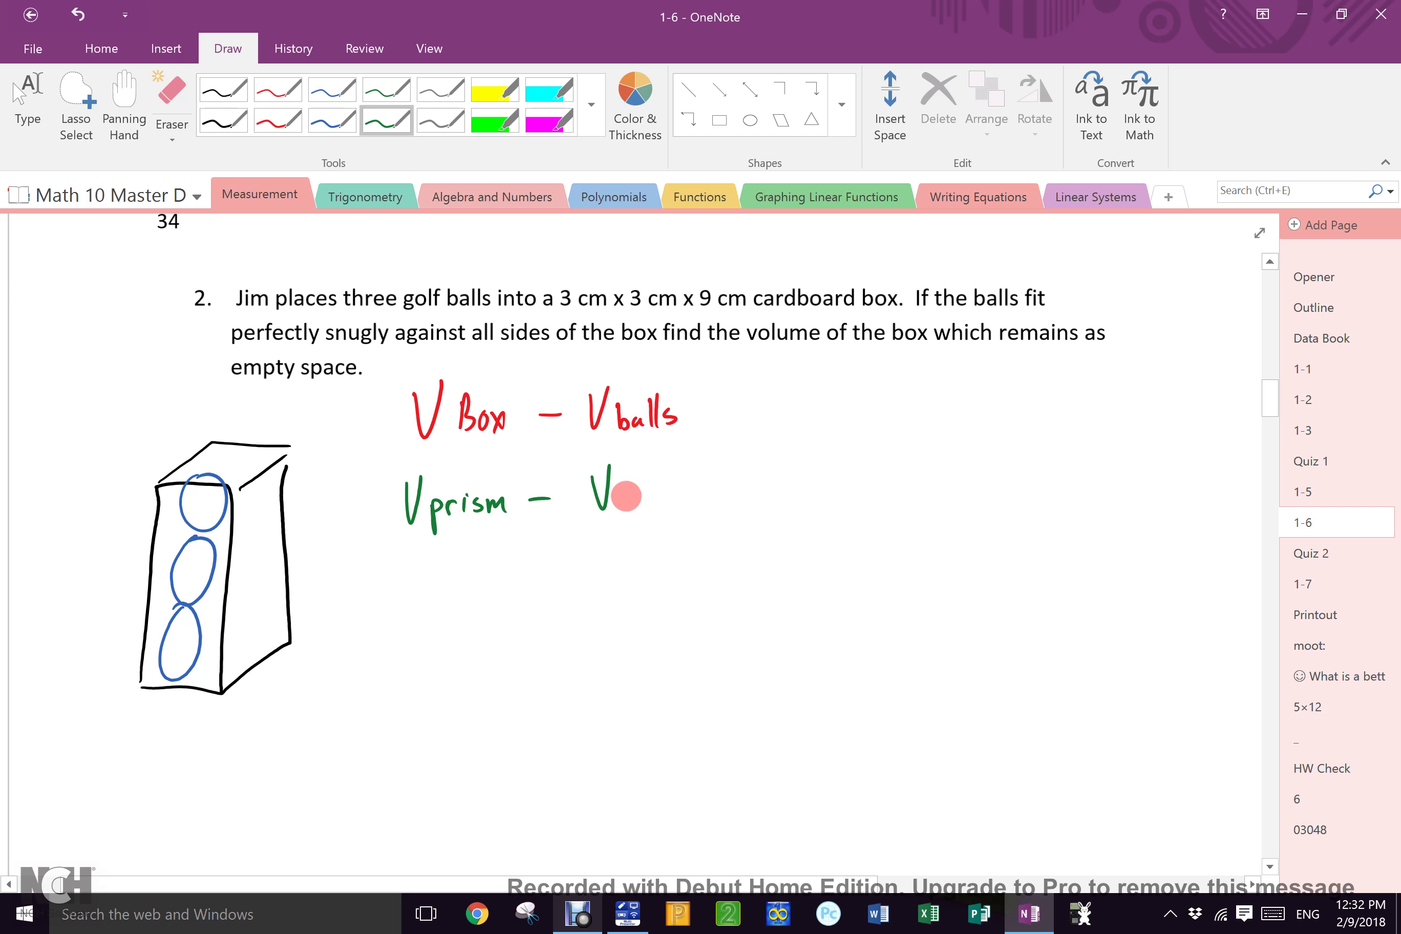
pyautogui.moveTo(569, 471)
pyautogui.mouseDown()
pyautogui.moveTo(570, 505)
pyautogui.moveTo(711, 499)
pyautogui.mouseUp()
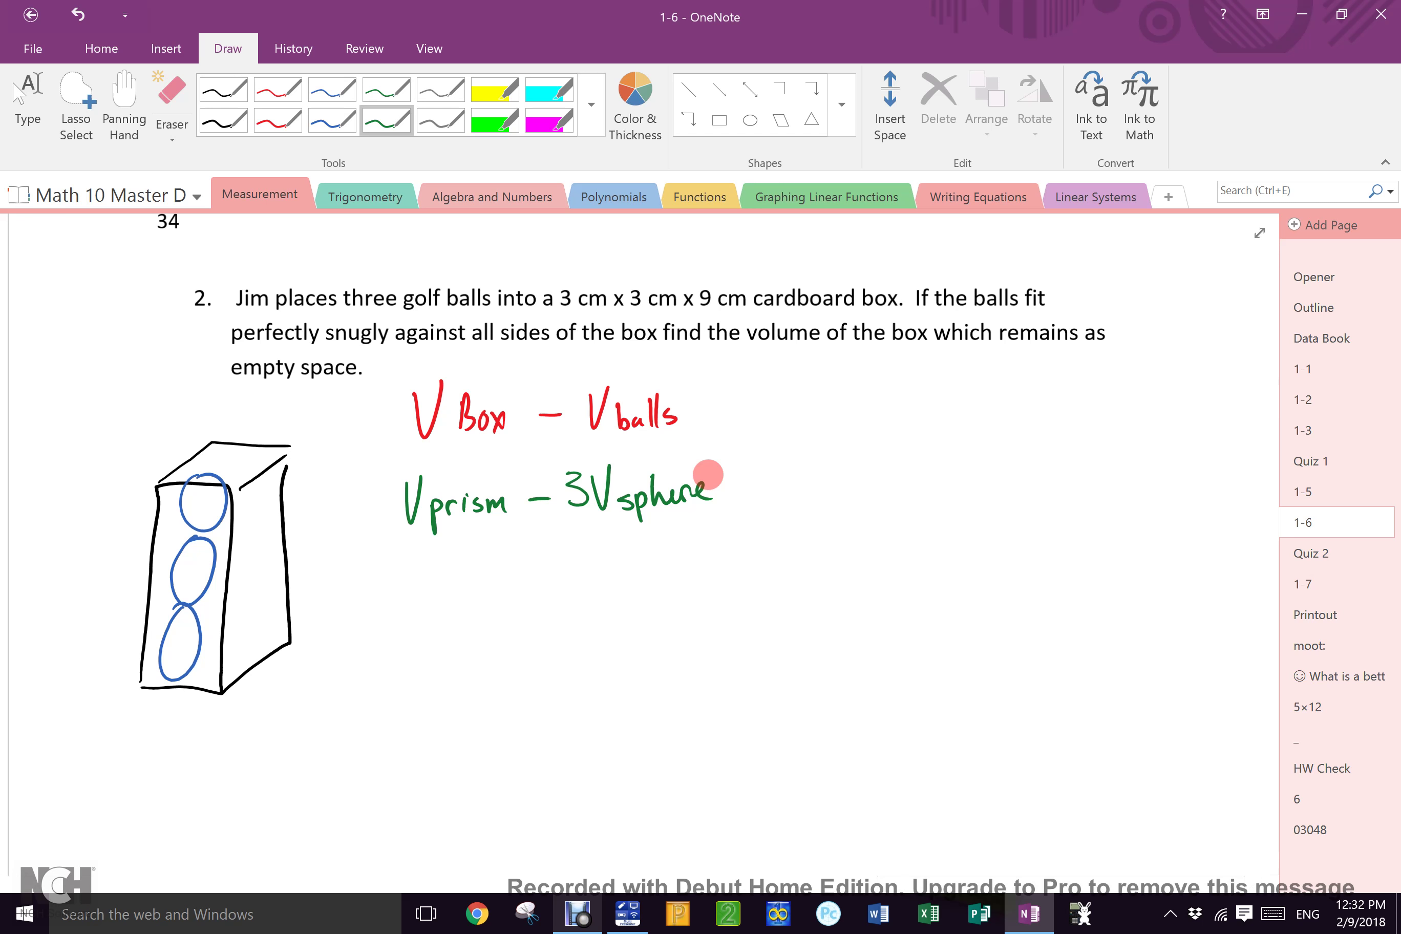
pyautogui.click(441, 120)
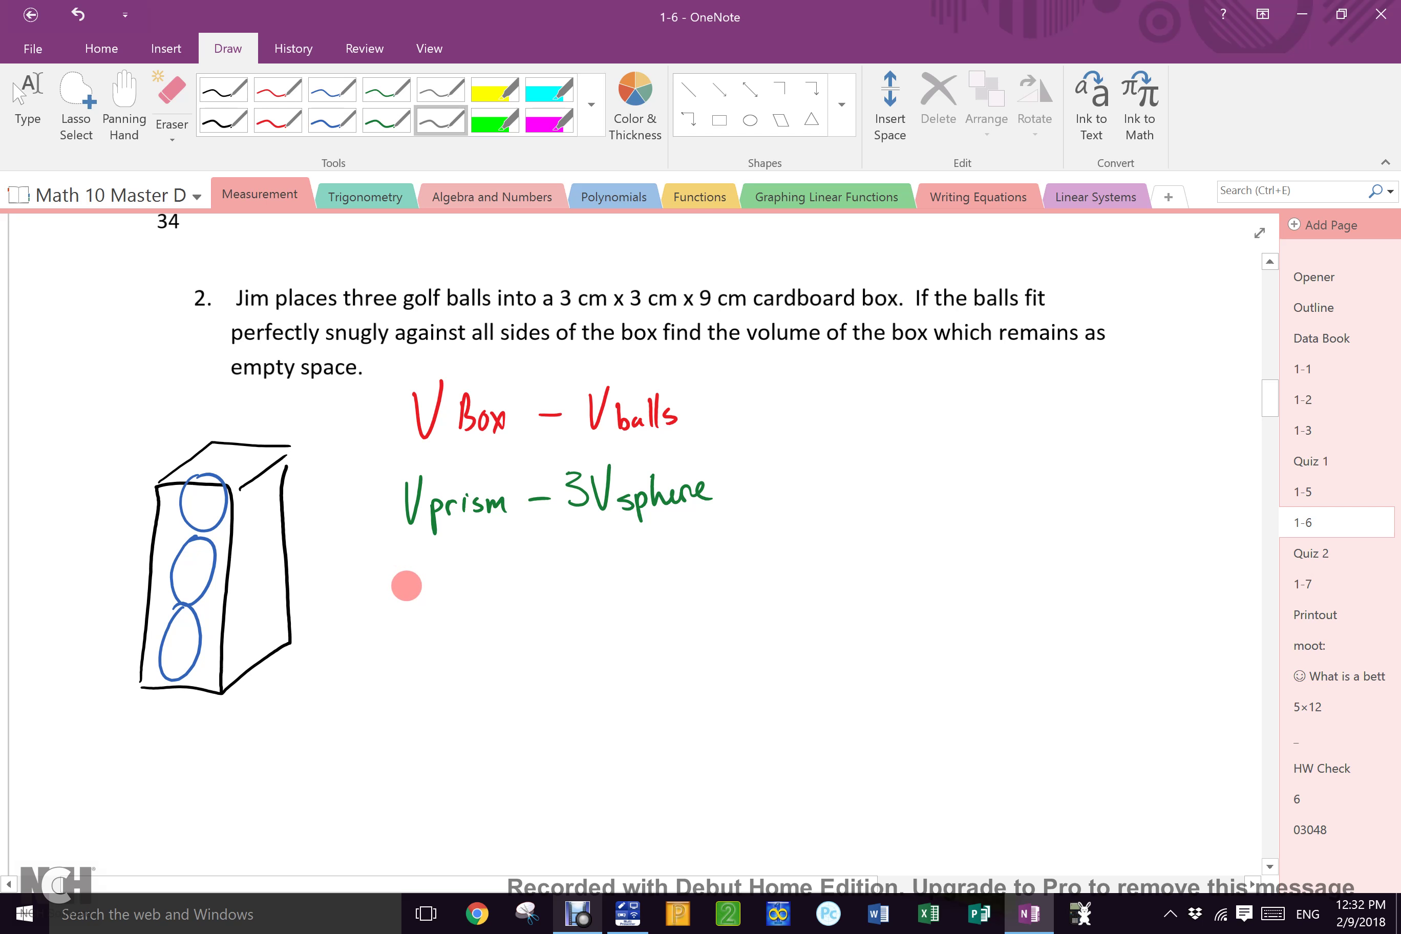
pyautogui.moveTo(150, 675)
pyautogui.mouseDown()
pyautogui.moveTo(238, 630)
pyautogui.moveTo(306, 630)
pyautogui.mouseUp()
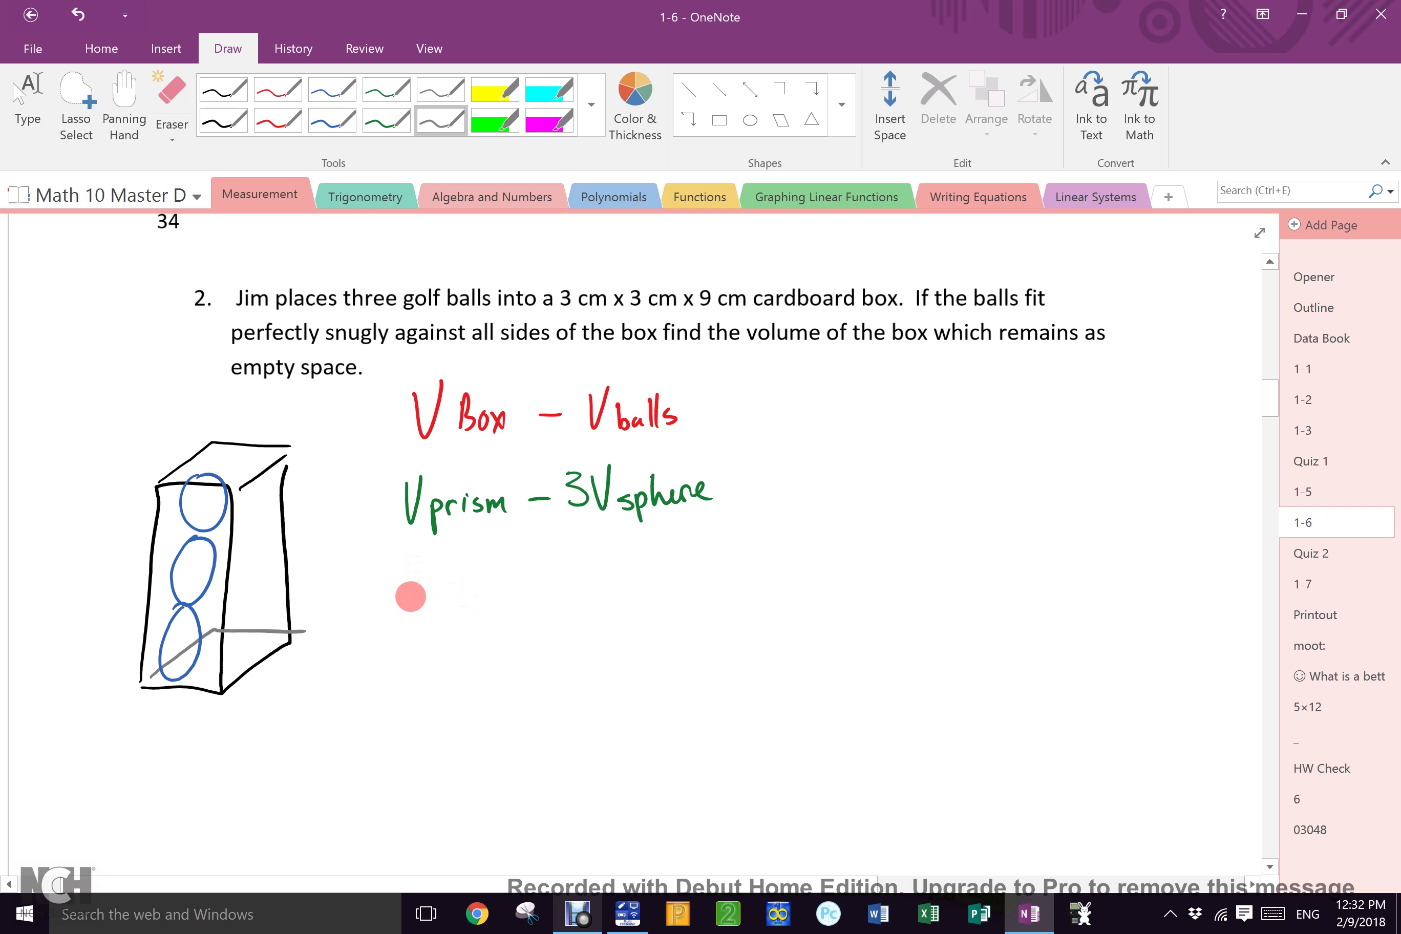
# Write lwh − 3(4πr³/3) in grey ink on the next line.
pyautogui.moveTo(412, 586)
pyautogui.mouseDown()
pyautogui.moveTo(413, 616)
pyautogui.moveTo(449, 590)
pyautogui.moveTo(469, 613)
pyautogui.moveTo(567, 579)
pyautogui.moveTo(556, 606)
pyautogui.moveTo(613, 565)
pyautogui.moveTo(613, 672)
pyautogui.mouseUp()
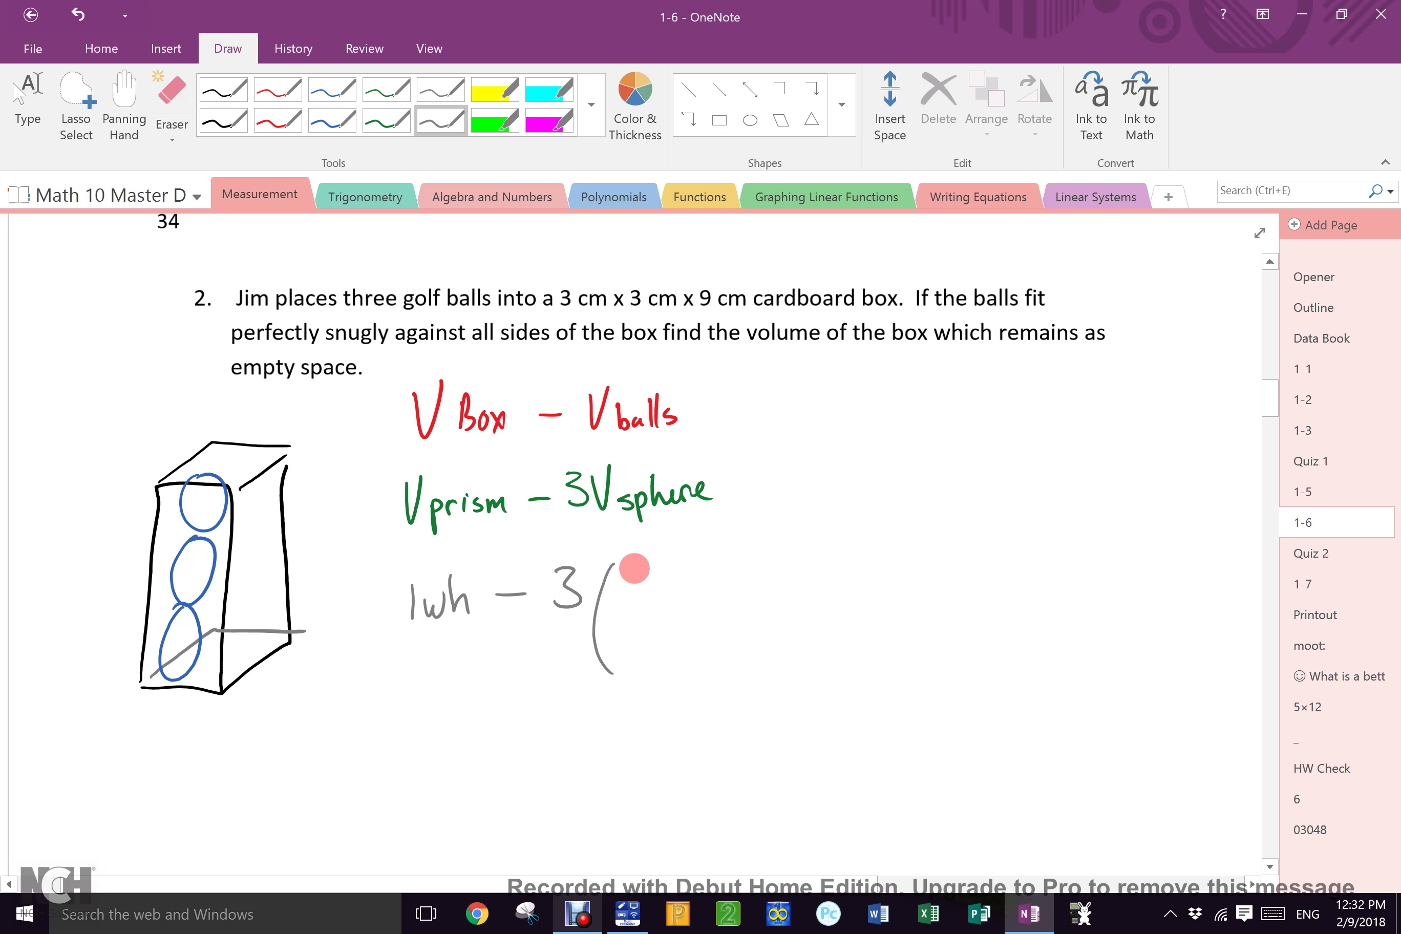
pyautogui.moveTo(639, 565); pyautogui.dragTo(647, 597)
pyautogui.moveTo(664, 580)
pyautogui.mouseDown()
pyautogui.moveTo(660, 594)
pyautogui.moveTo(690, 565)
pyautogui.moveTo(681, 597)
pyautogui.mouseUp()
pyautogui.moveTo(692, 596)
pyautogui.mouseDown()
pyautogui.moveTo(717, 573)
pyautogui.moveTo(712, 583)
pyautogui.mouseUp()
pyautogui.moveTo(629, 604)
pyautogui.mouseDown()
pyautogui.moveTo(731, 604)
pyautogui.moveTo(666, 648)
pyautogui.mouseUp()
pyautogui.moveTo(741, 549); pyautogui.dragTo(733, 638)
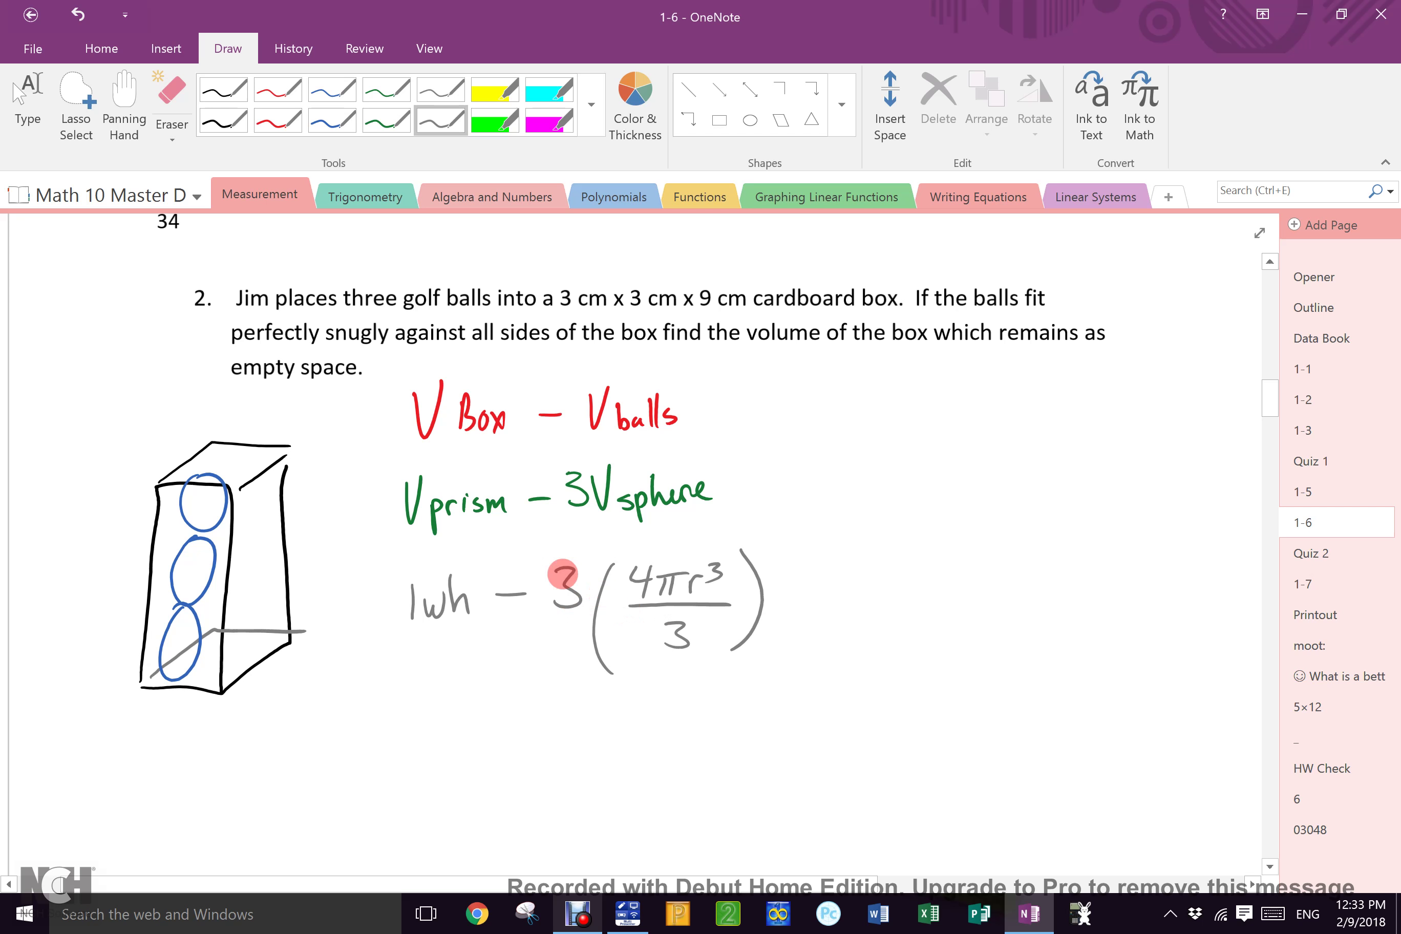
# Cancel the two 3s and write the simplified lwh − 4πr³ underneath.
pyautogui.moveTo(542, 561)
pyautogui.mouseDown()
pyautogui.moveTo(585, 605)
pyautogui.moveTo(694, 650)
pyautogui.mouseUp()
pyautogui.moveTo(416, 708)
pyautogui.mouseDown()
pyautogui.moveTo(417, 750)
pyautogui.moveTo(453, 726)
pyautogui.moveTo(483, 747)
pyautogui.moveTo(509, 733)
pyautogui.moveTo(574, 738)
pyautogui.moveTo(599, 720)
pyautogui.mouseUp()
pyautogui.moveTo(586, 723); pyautogui.dragTo(584, 738)
pyautogui.moveTo(596, 723); pyautogui.dragTo(633, 714)
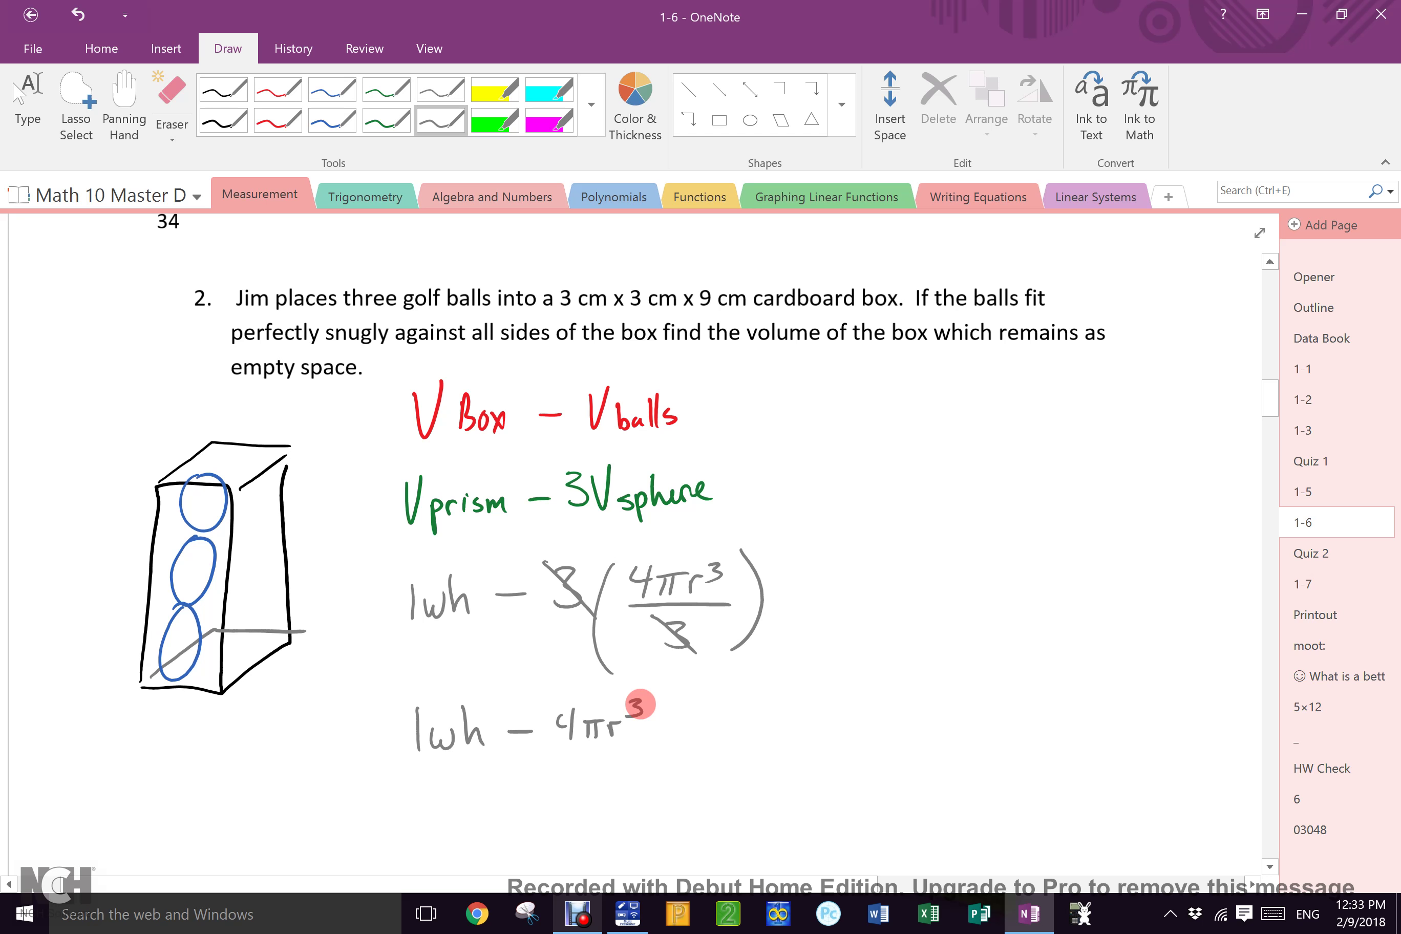
# Highlight lwh − 4πr³ in yellow, undoing a stray green circle afterwards.
pyautogui.click(494, 91)
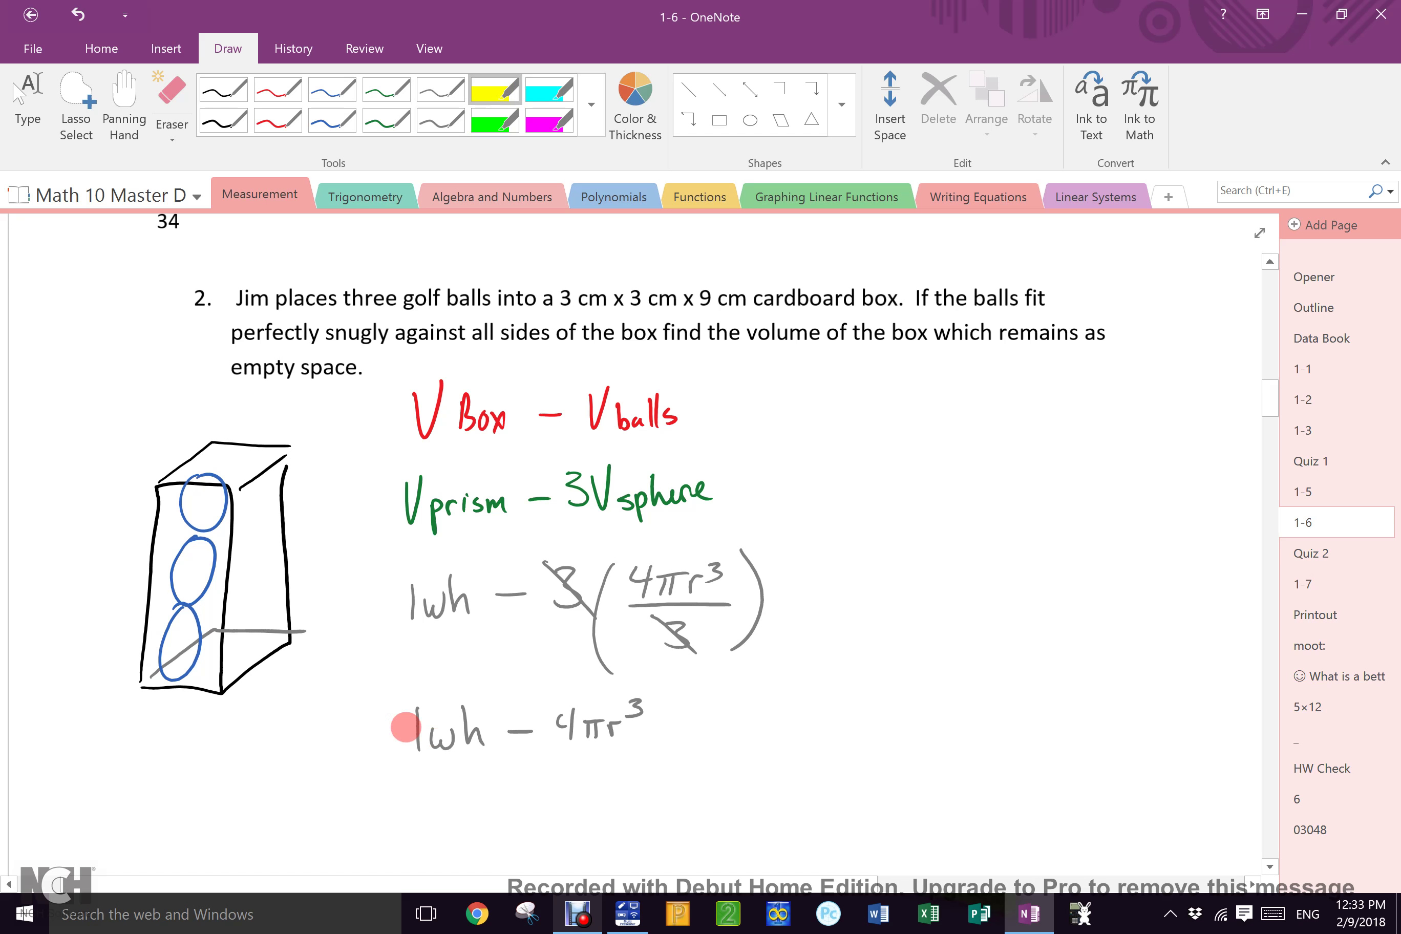
pyautogui.moveTo(400, 725); pyautogui.dragTo(656, 723)
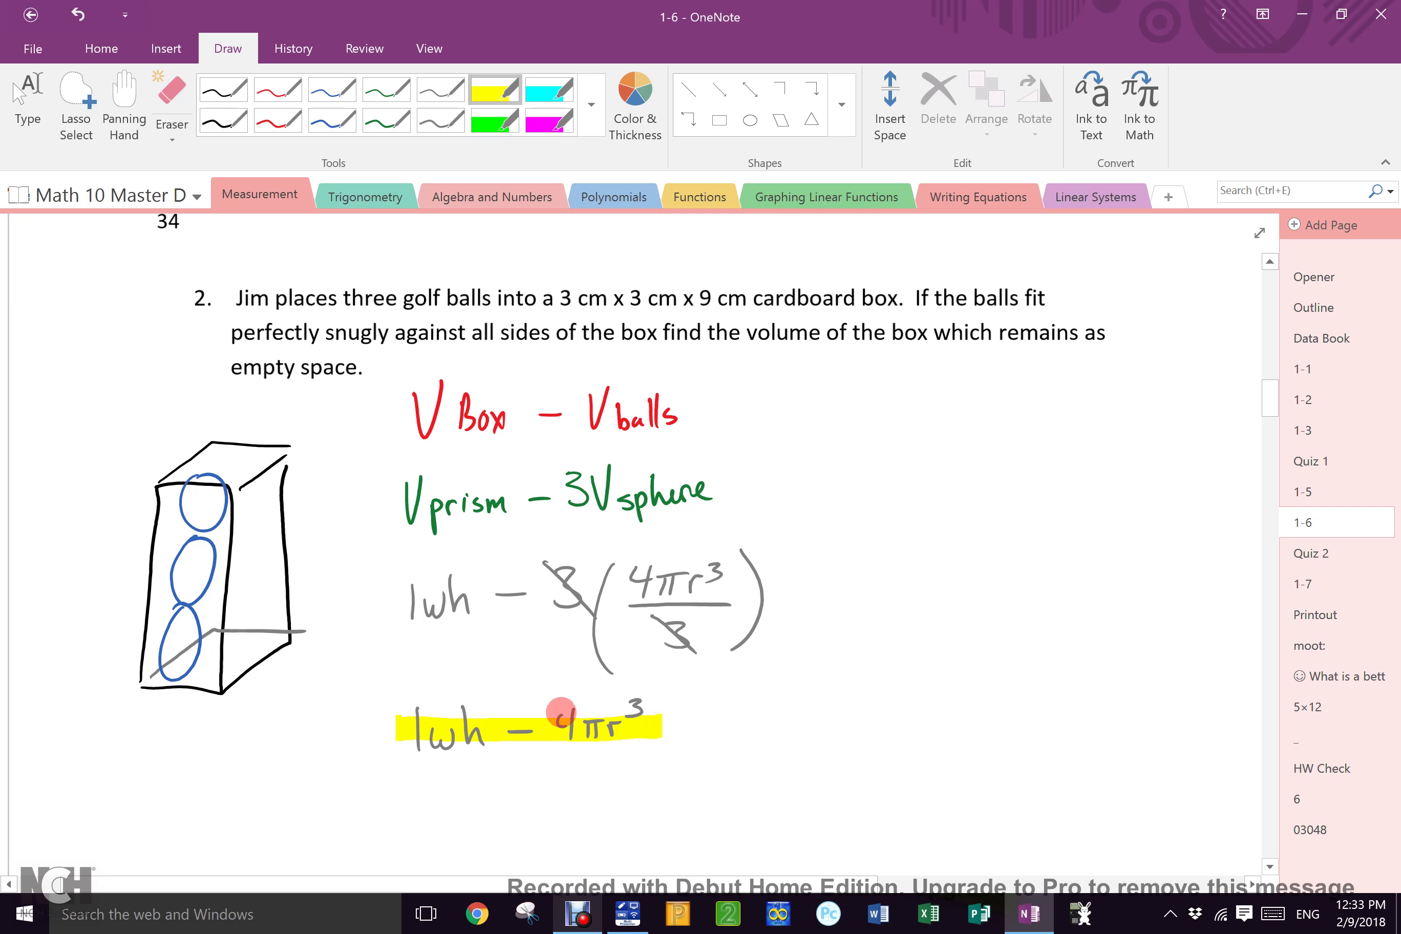
pyautogui.click(494, 120)
pyautogui.moveTo(381, 571)
pyautogui.mouseDown()
pyautogui.moveTo(819, 610)
pyautogui.moveTo(384, 555)
pyautogui.mouseUp()
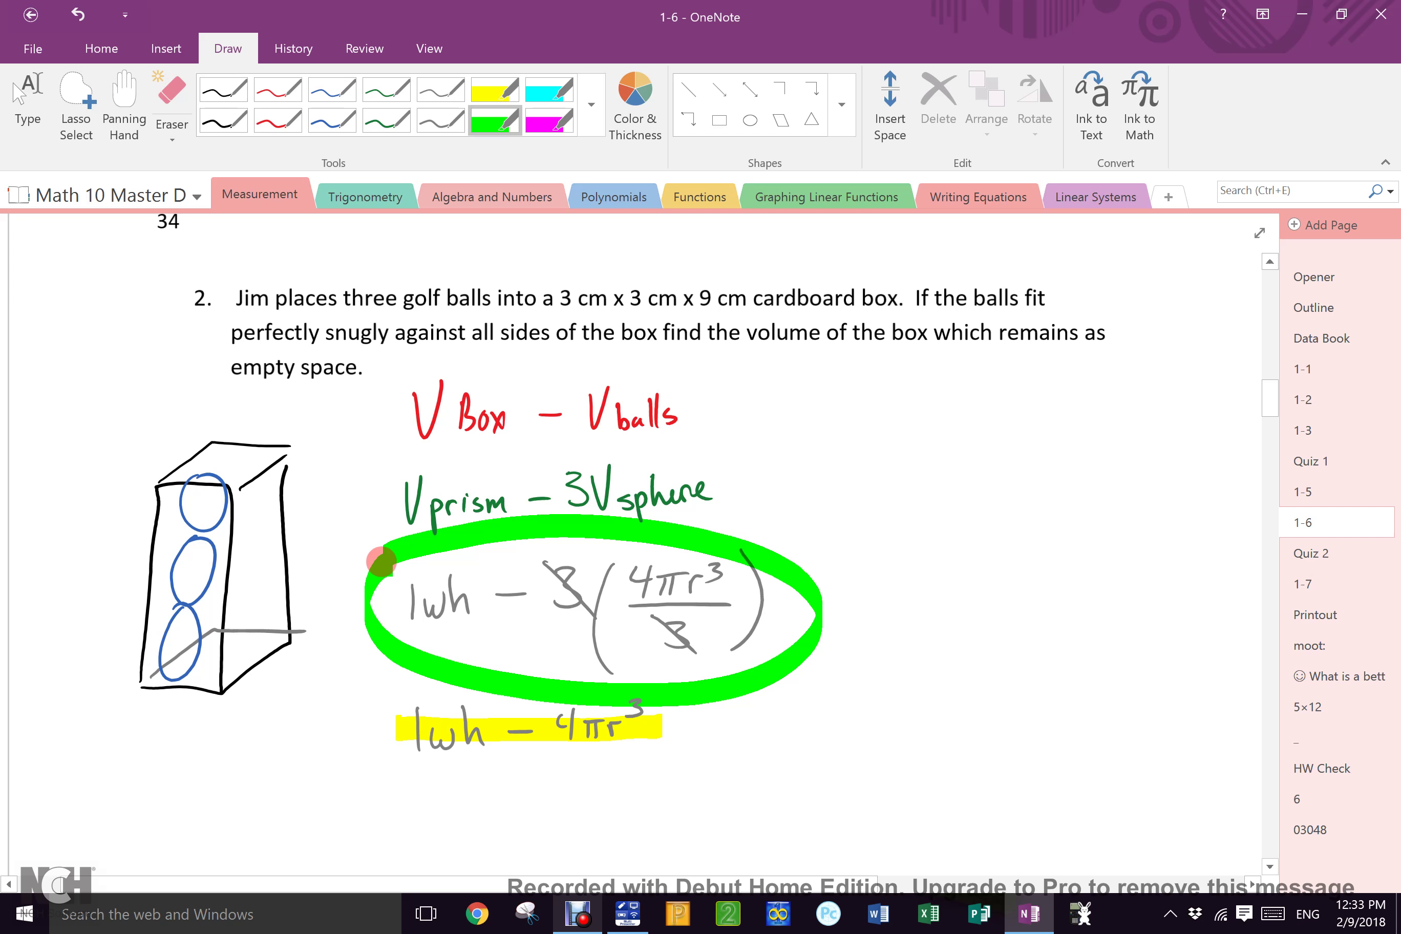
pyautogui.click(794, 569)
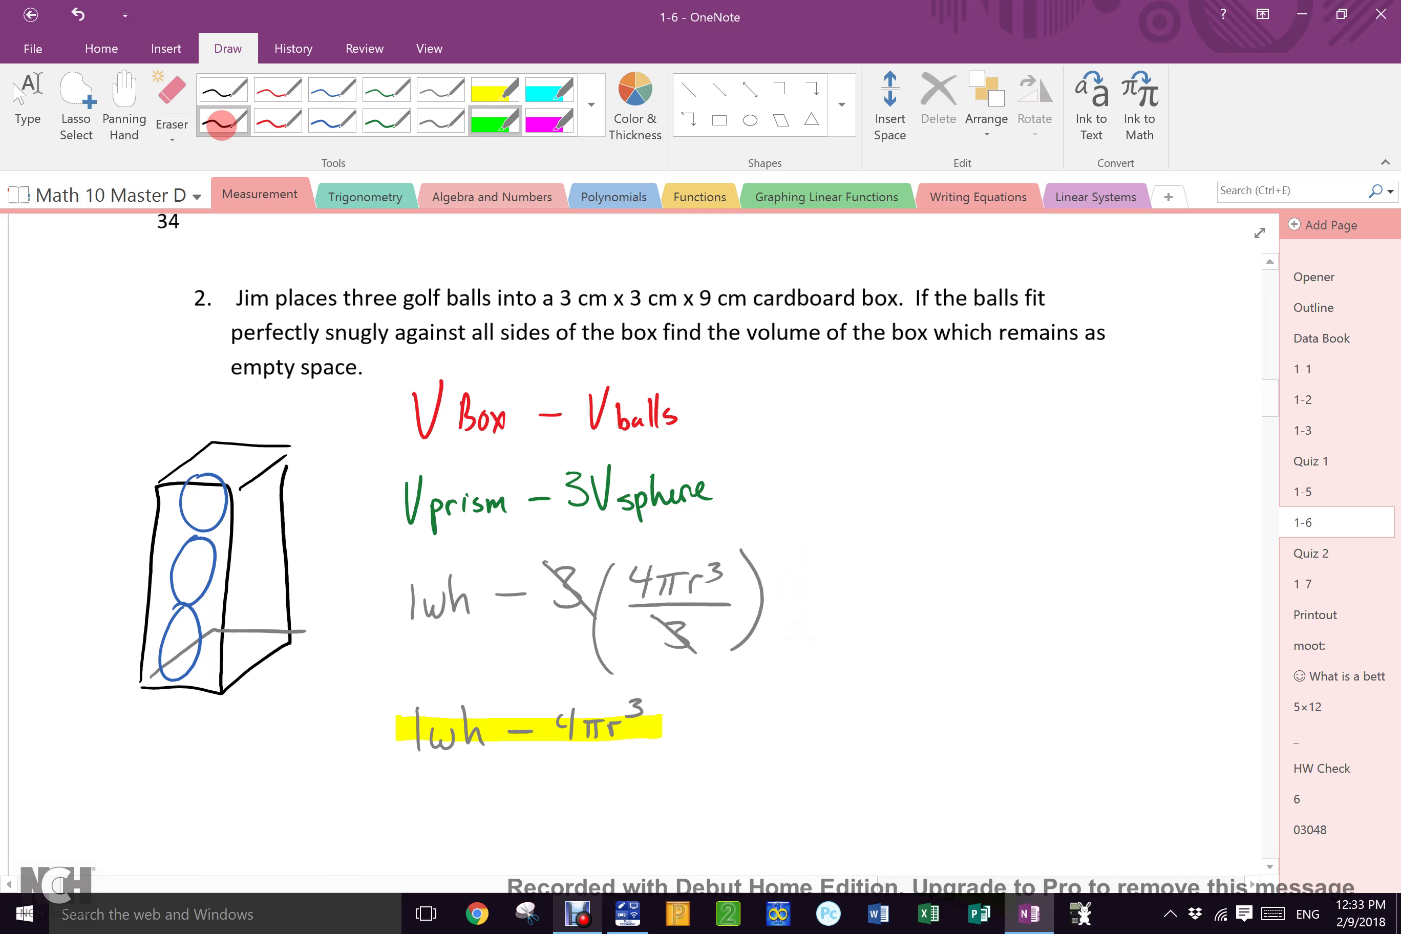
pyautogui.click(223, 122)
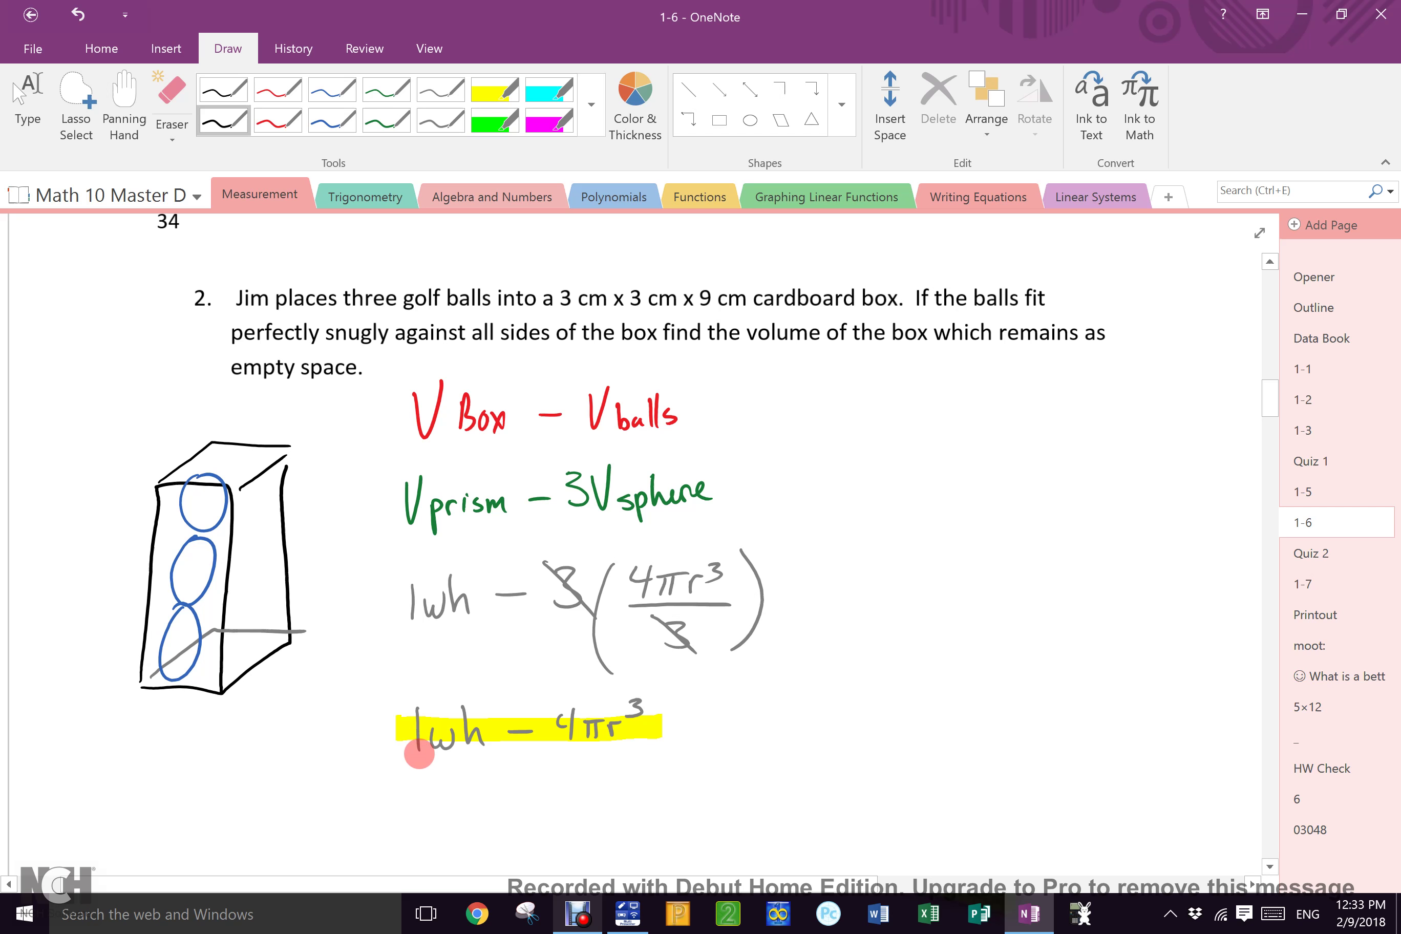
# In black ink, write 3·3·9 – 4π(1.5)³ below the highlighted formula.
pyautogui.moveTo(405, 782)
pyautogui.mouseDown()
pyautogui.moveTo(405, 801)
pyautogui.moveTo(562, 788)
pyautogui.moveTo(551, 798)
pyautogui.mouseUp()
pyautogui.click(423, 787)
pyautogui.click(451, 787)
pyautogui.moveTo(578, 782); pyautogui.dragTo(612, 796)
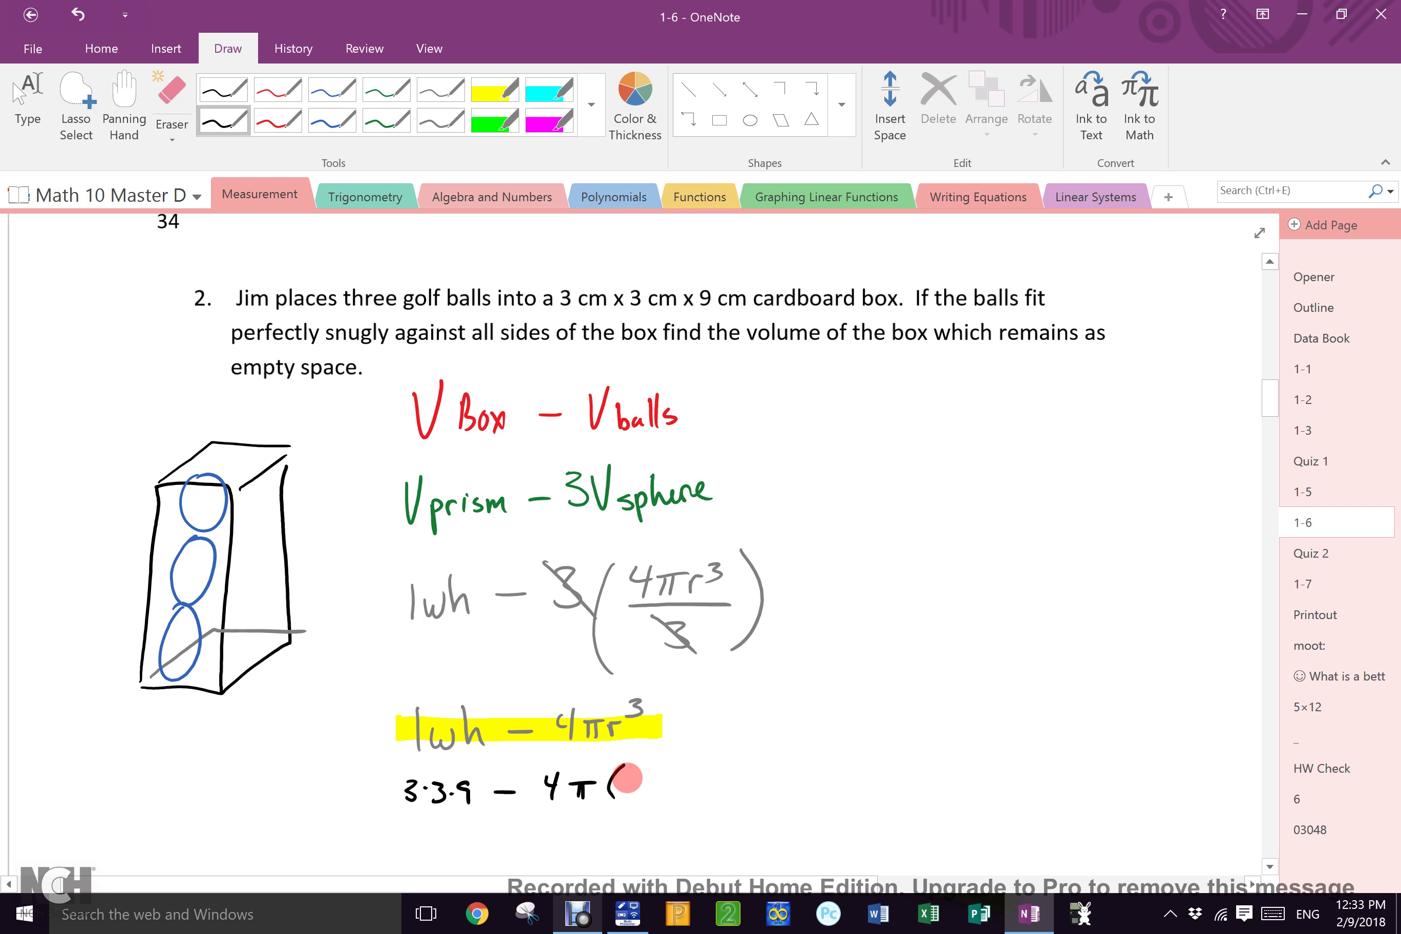
pyautogui.moveTo(625, 775)
pyautogui.mouseDown()
pyautogui.moveTo(625, 794)
pyautogui.moveTo(649, 796)
pyautogui.mouseUp()
pyautogui.click(635, 796)
pyautogui.moveTo(647, 771); pyautogui.dragTo(663, 801)
pyautogui.moveTo(676, 765); pyautogui.dragTo(675, 777)
# On the next line, write 81 – 4π(1.5)³ =.
pyautogui.scroll(-1, 1244, 861)
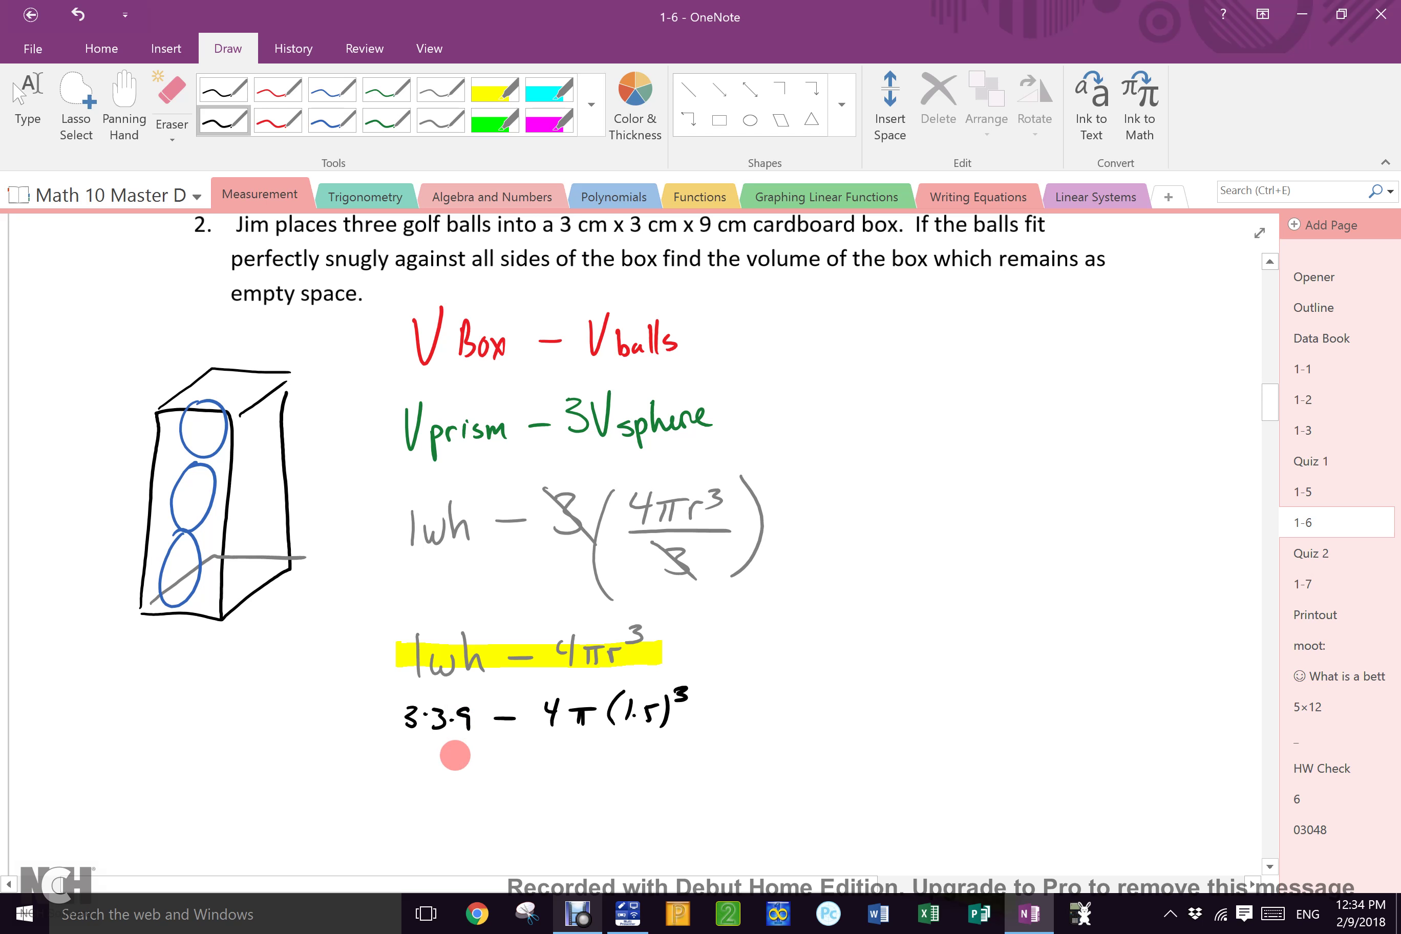
pyautogui.moveTo(437, 764)
pyautogui.mouseDown()
pyautogui.moveTo(432, 785)
pyautogui.moveTo(435, 764)
pyautogui.mouseUp()
pyautogui.moveTo(447, 762)
pyautogui.mouseDown()
pyautogui.moveTo(448, 789)
pyautogui.moveTo(545, 779)
pyautogui.mouseUp()
pyautogui.moveTo(542, 765)
pyautogui.mouseDown()
pyautogui.moveTo(540, 789)
pyautogui.moveTo(571, 774)
pyautogui.mouseUp()
pyautogui.moveTo(559, 776); pyautogui.dragTo(558, 787)
pyautogui.moveTo(565, 776); pyautogui.dragTo(621, 784)
pyautogui.click(609, 785)
pyautogui.moveTo(617, 764)
pyautogui.mouseDown()
pyautogui.moveTo(630, 787)
pyautogui.moveTo(650, 771)
pyautogui.mouseUp()
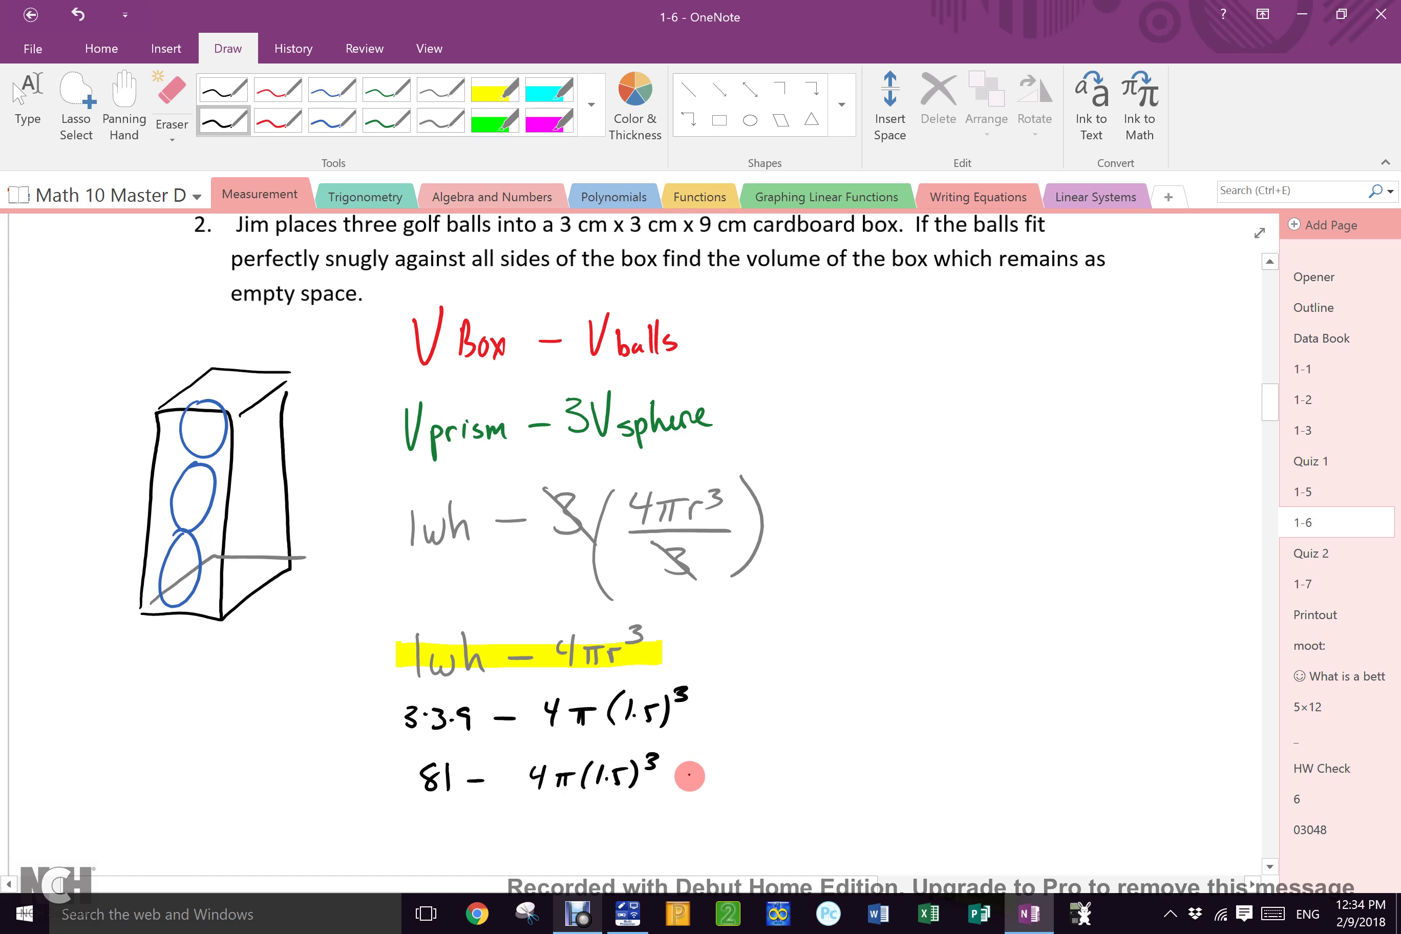
pyautogui.moveTo(681, 763); pyautogui.dragTo(706, 761)
pyautogui.moveTo(680, 775); pyautogui.dragTo(708, 774)
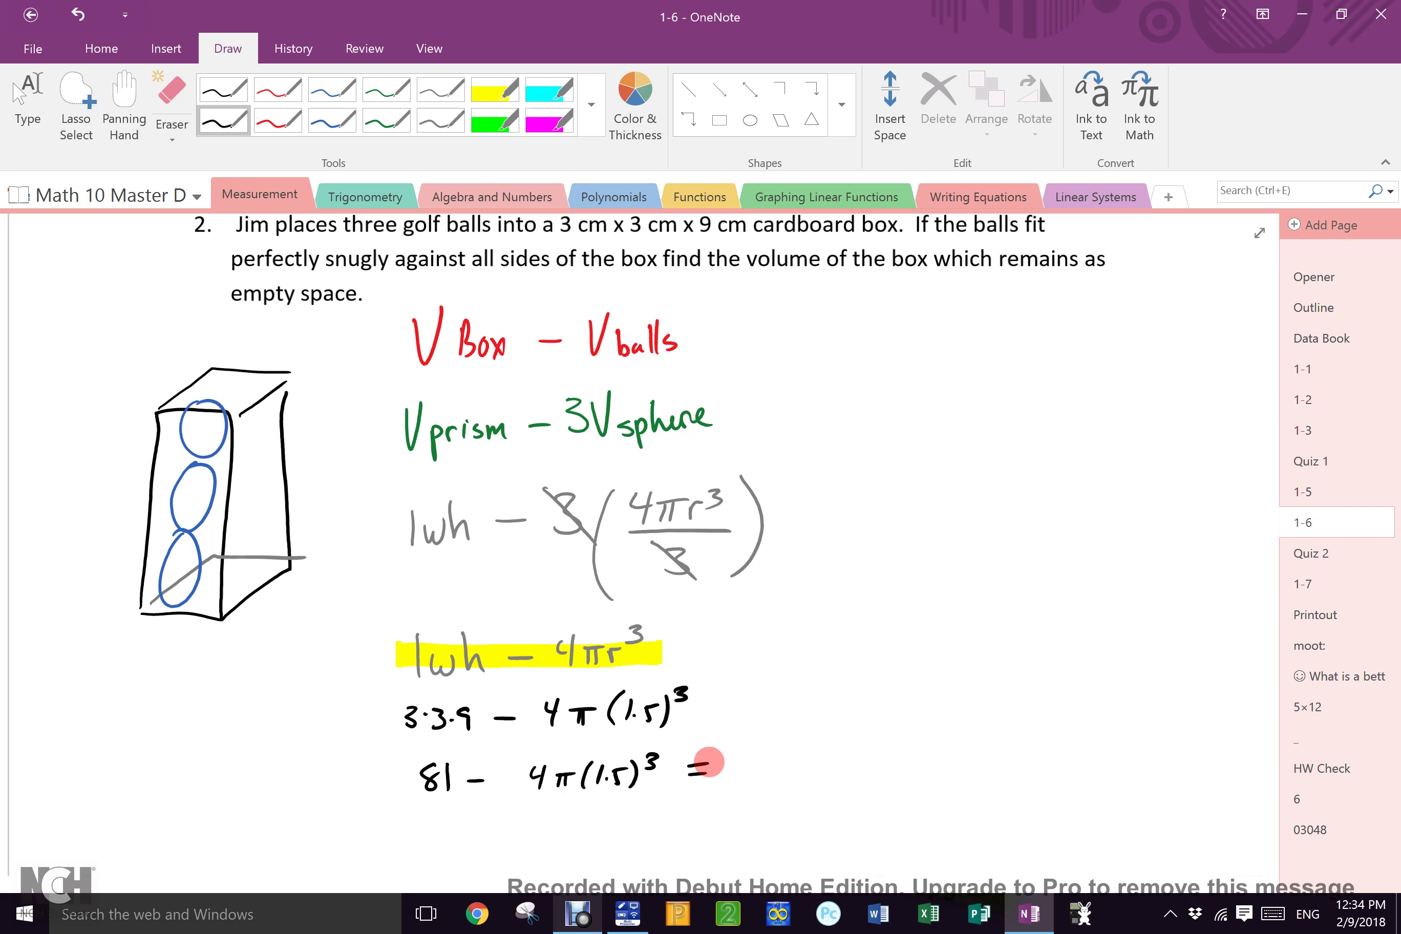
# Write 38.66 cm³ after the equals sign, erasing and redoing the badly formed final digit.
pyautogui.moveTo(735, 759)
pyautogui.mouseDown()
pyautogui.moveTo(739, 779)
pyautogui.moveTo(759, 774)
pyautogui.moveTo(751, 757)
pyautogui.moveTo(788, 773)
pyautogui.mouseUp()
pyautogui.click(778, 778)
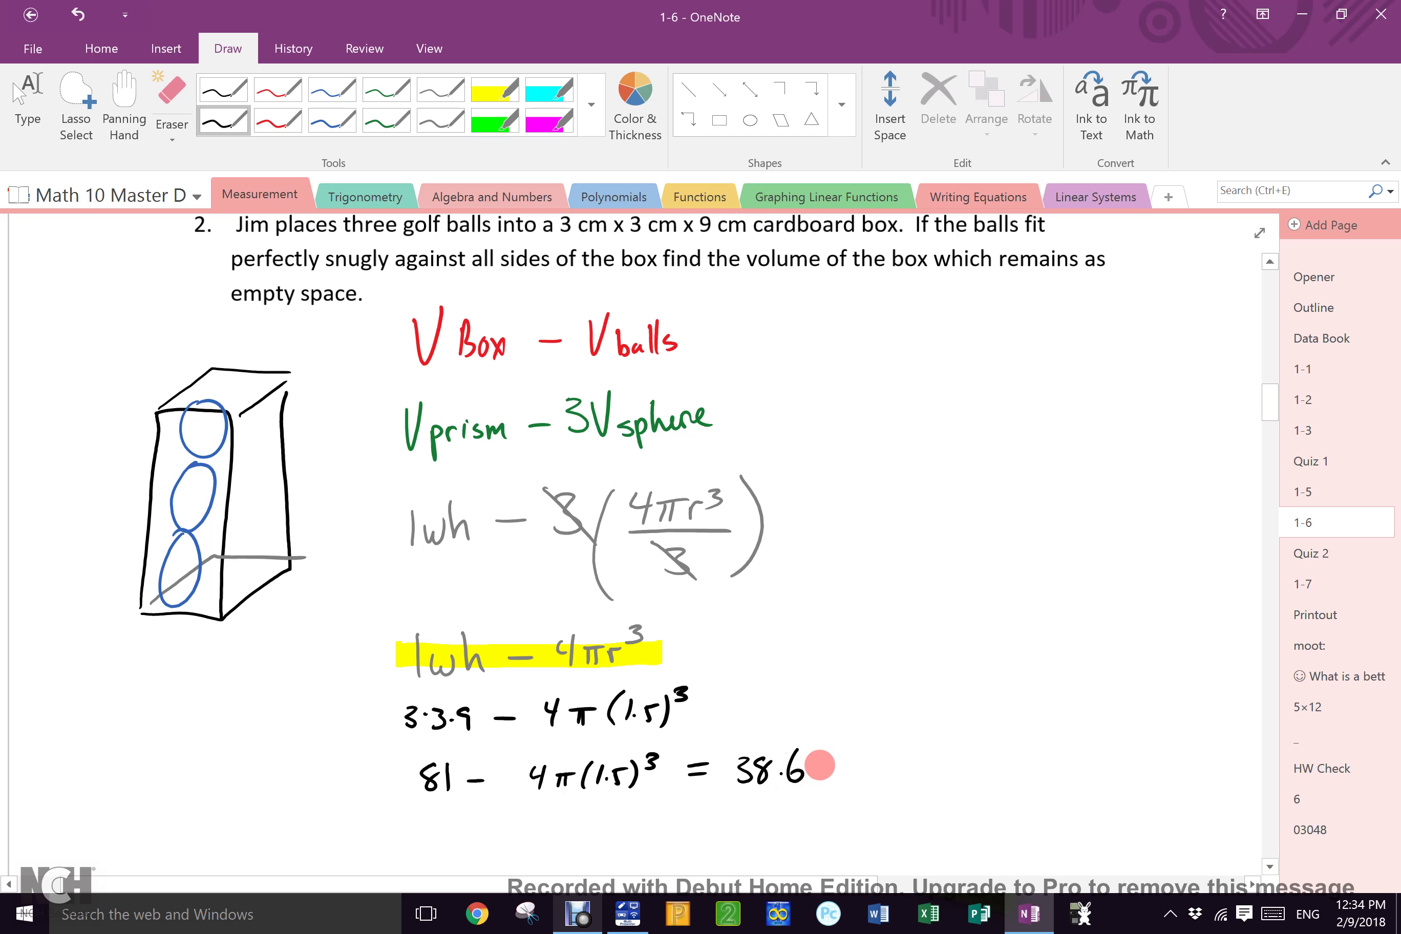
pyautogui.moveTo(819, 717)
pyautogui.mouseDown()
pyautogui.moveTo(804, 776)
pyautogui.moveTo(886, 778)
pyautogui.mouseUp()
pyautogui.moveTo(892, 746); pyautogui.dragTo(894, 759)
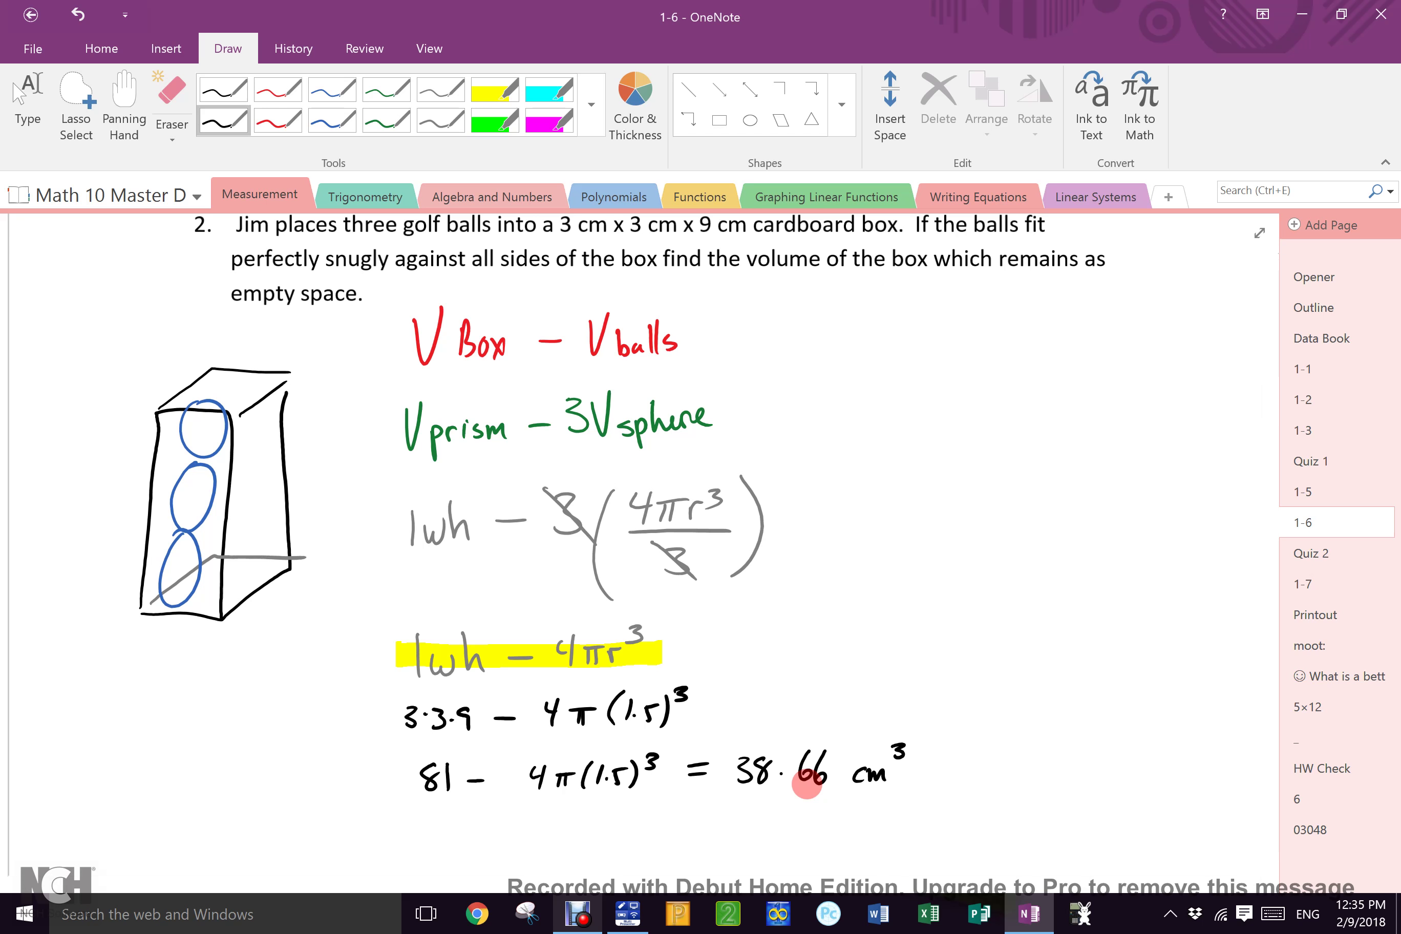
# Bring up the Wabbitemu TI-84, clear the screen, and key in 81−4π.
pyautogui.click(1080, 913)
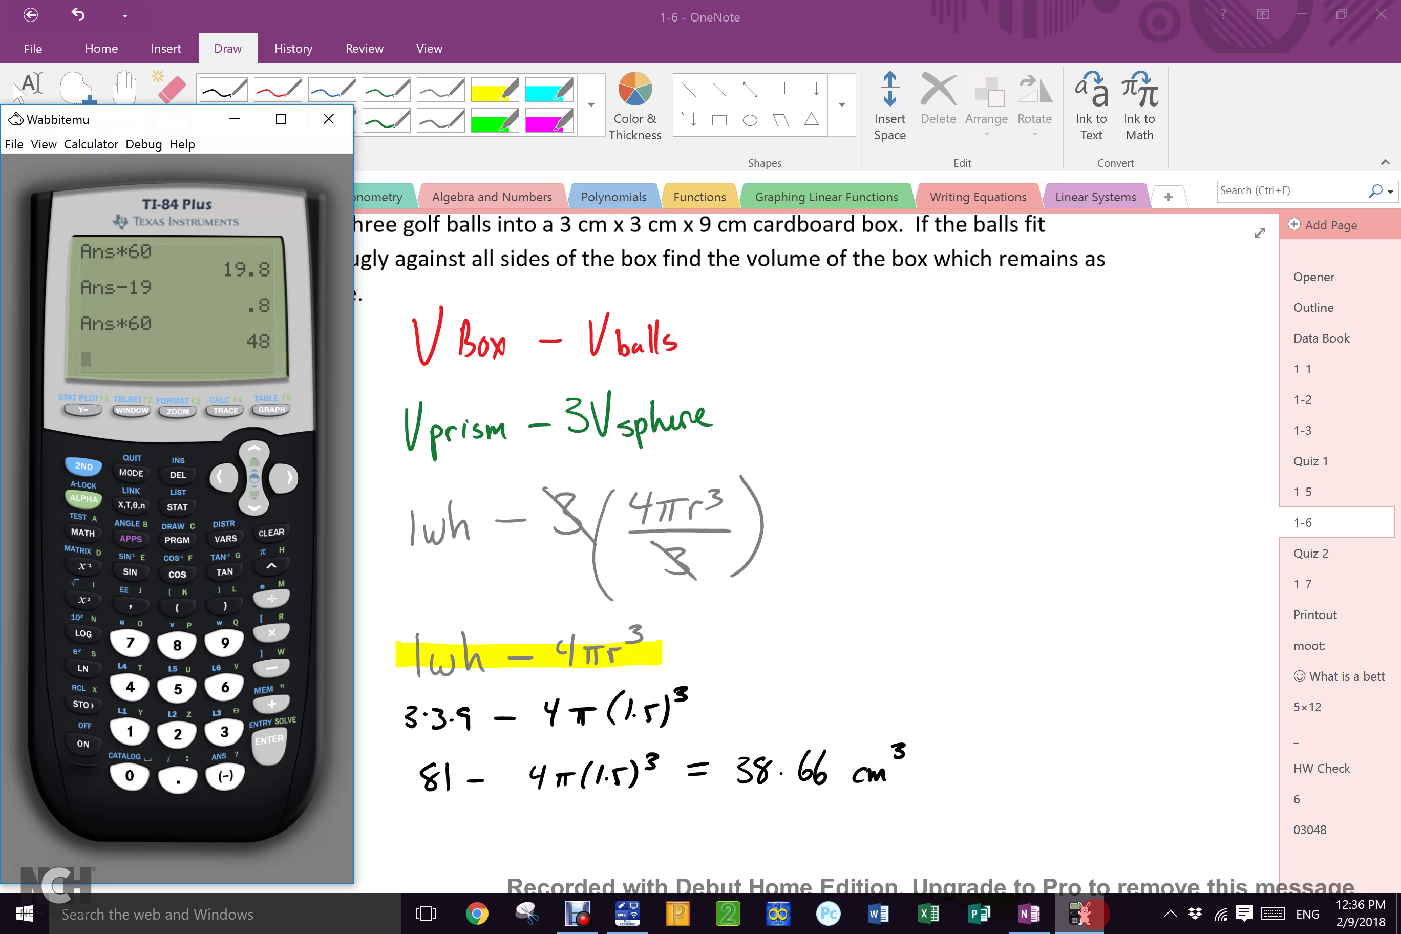
pyautogui.click(274, 530)
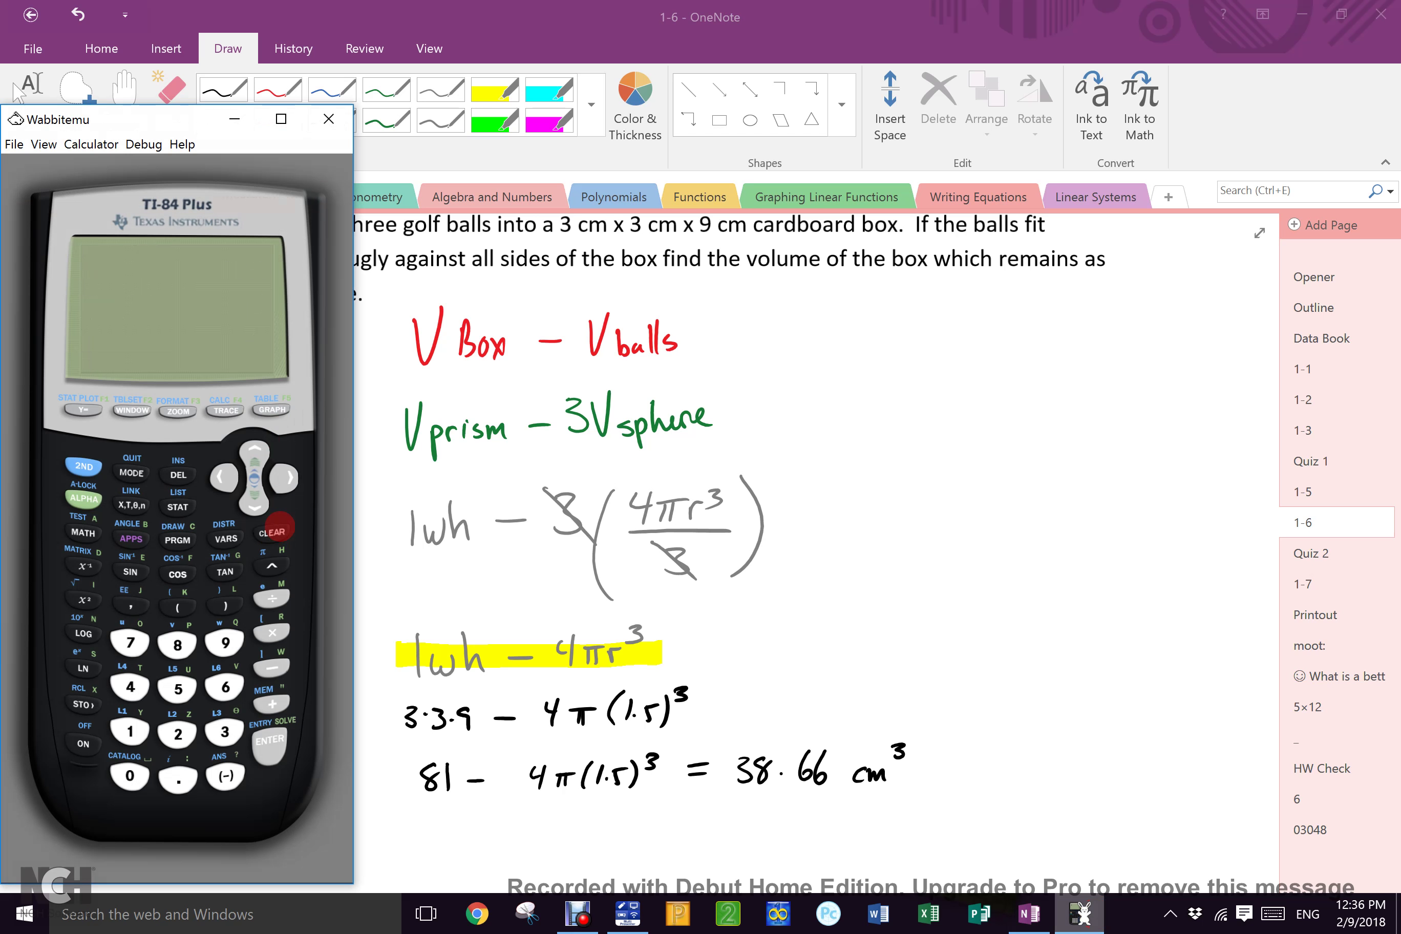
pyautogui.click(177, 644)
pyautogui.click(129, 731)
pyautogui.click(272, 665)
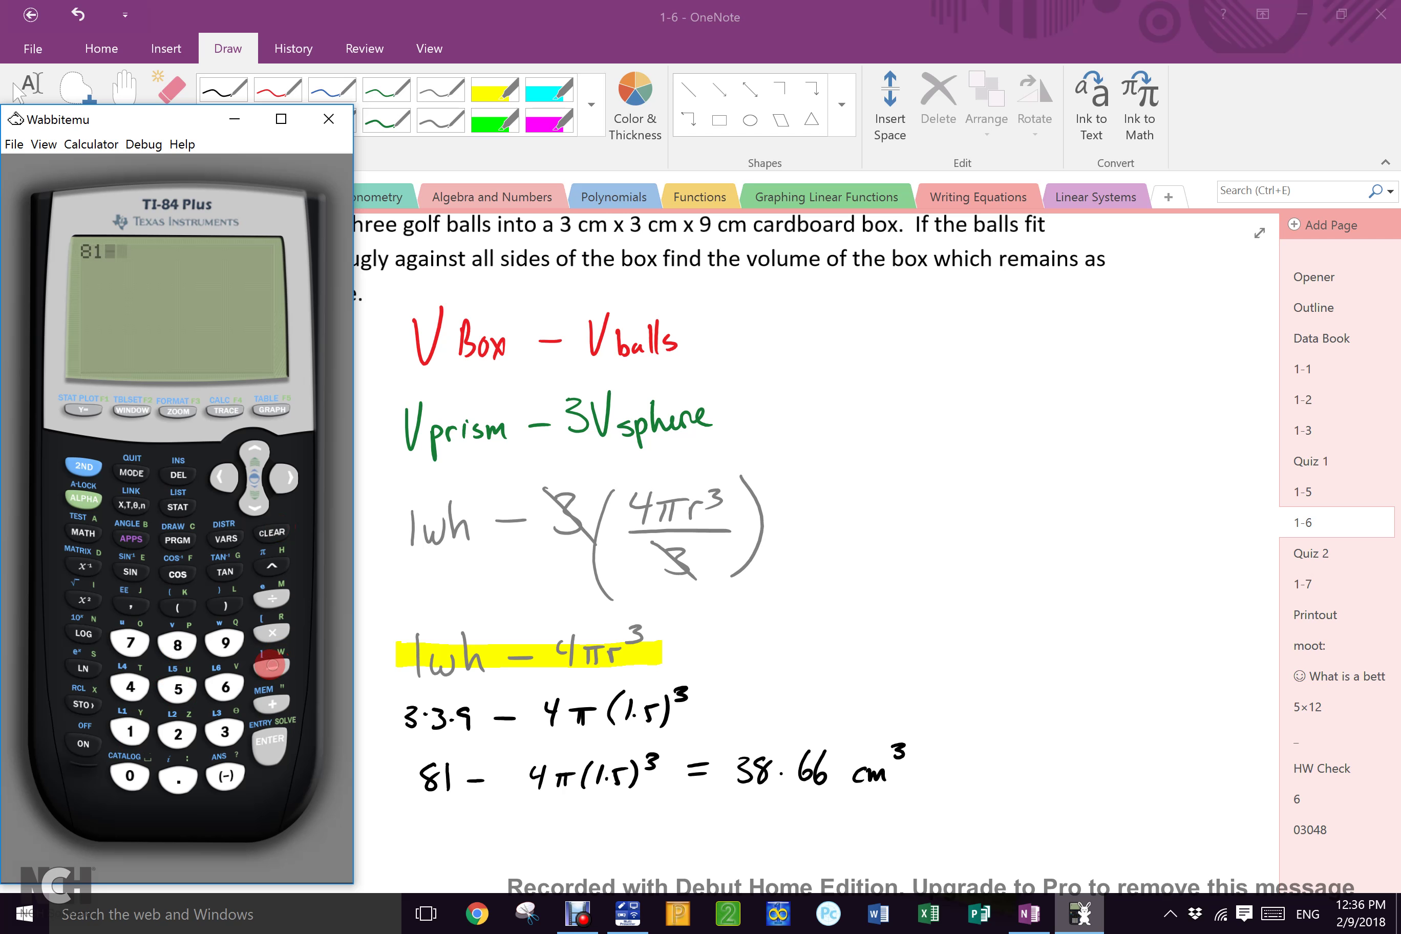
pyautogui.click(129, 686)
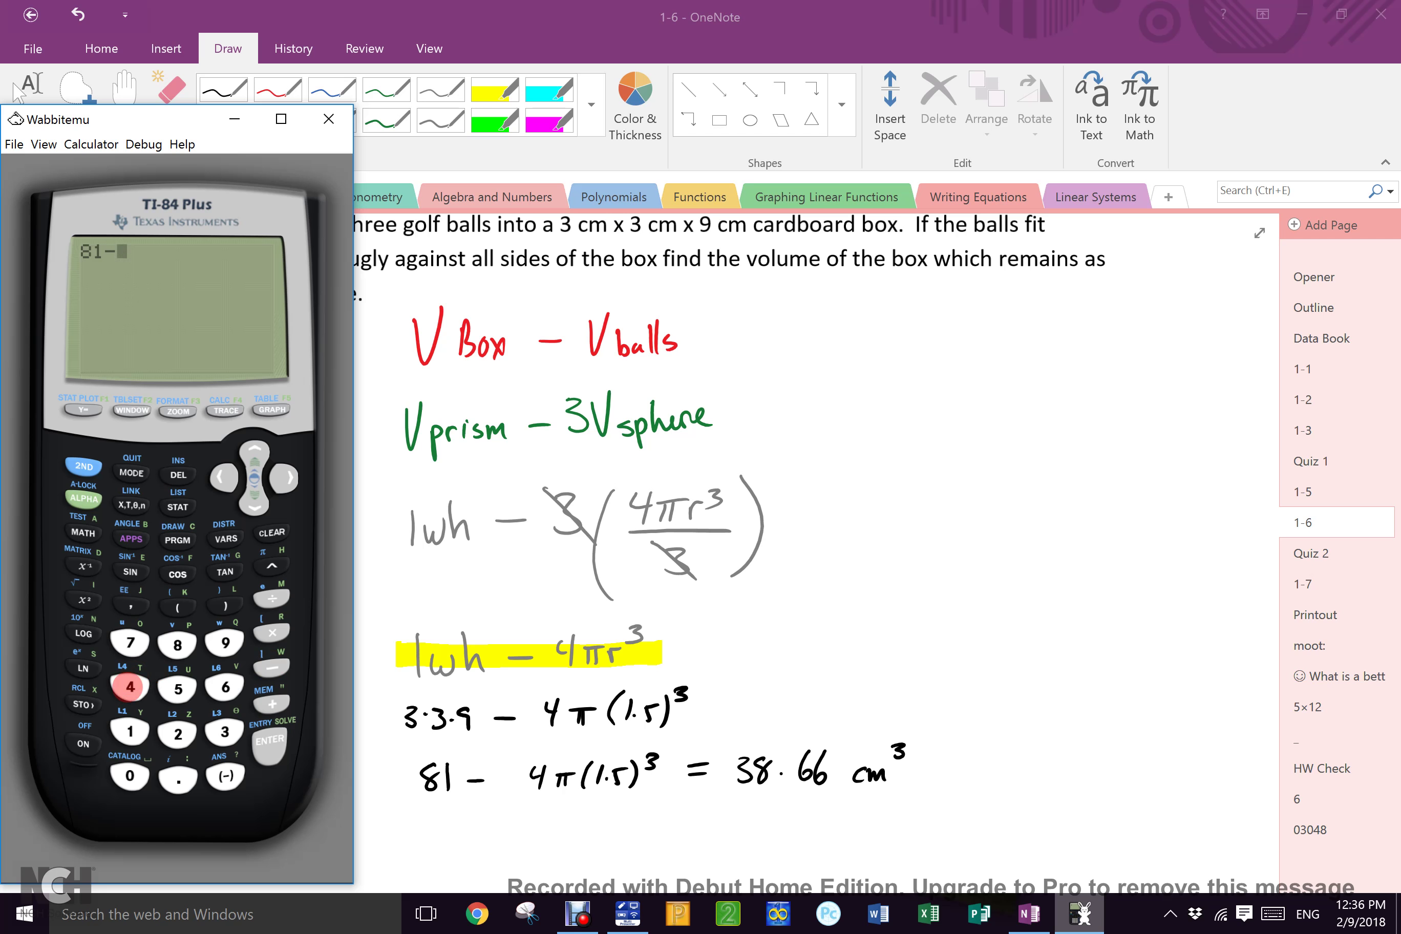
pyautogui.click(84, 466)
pyautogui.click(272, 565)
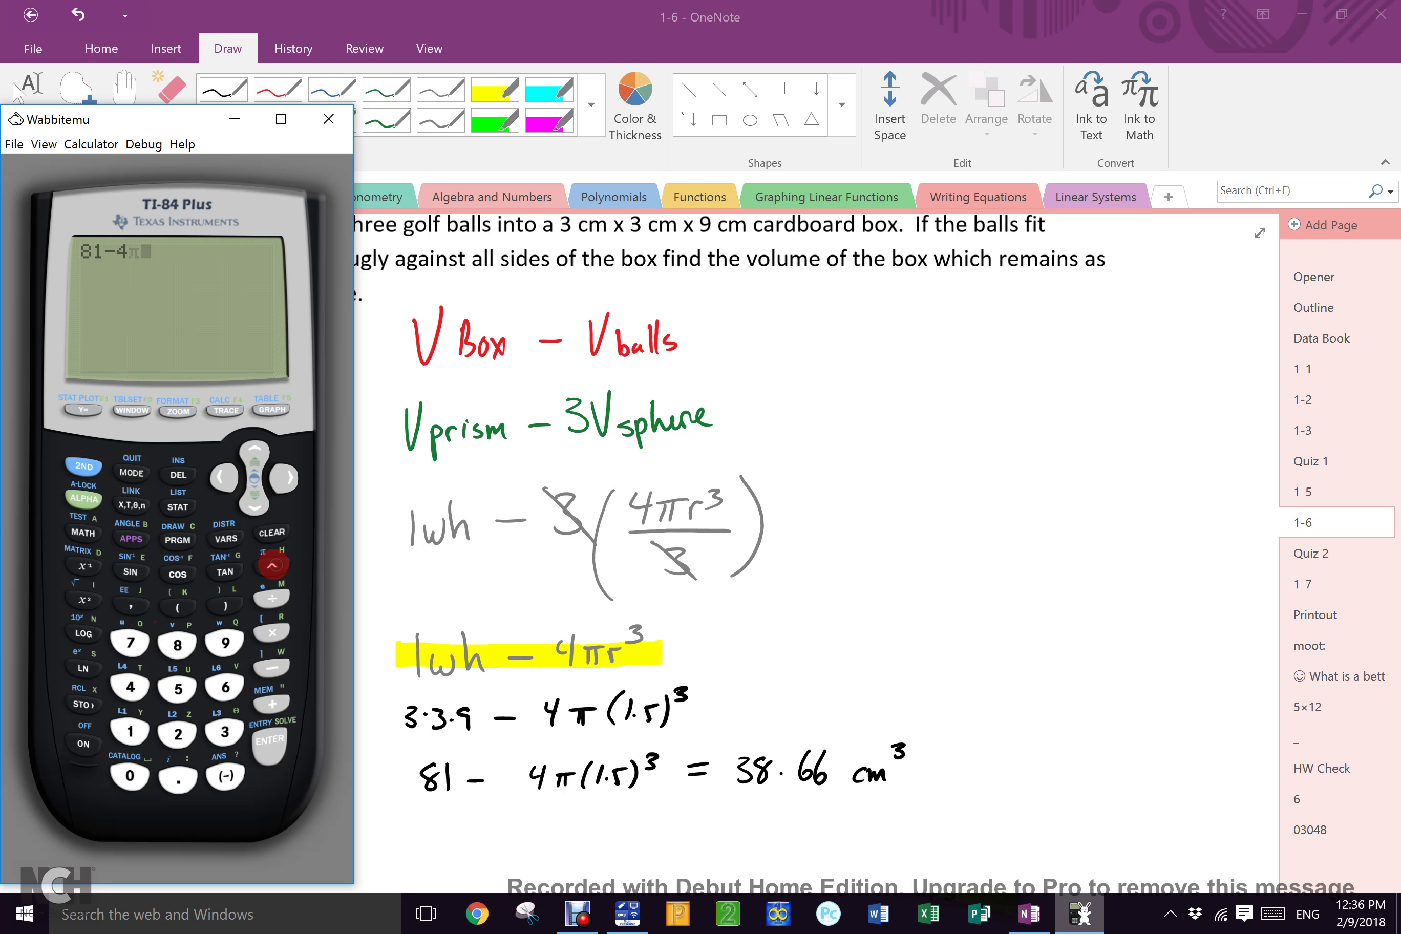
# Complete the expression with (1.5)^3 and evaluate it to 38.58849918.
pyautogui.click(177, 606)
pyautogui.click(130, 730)
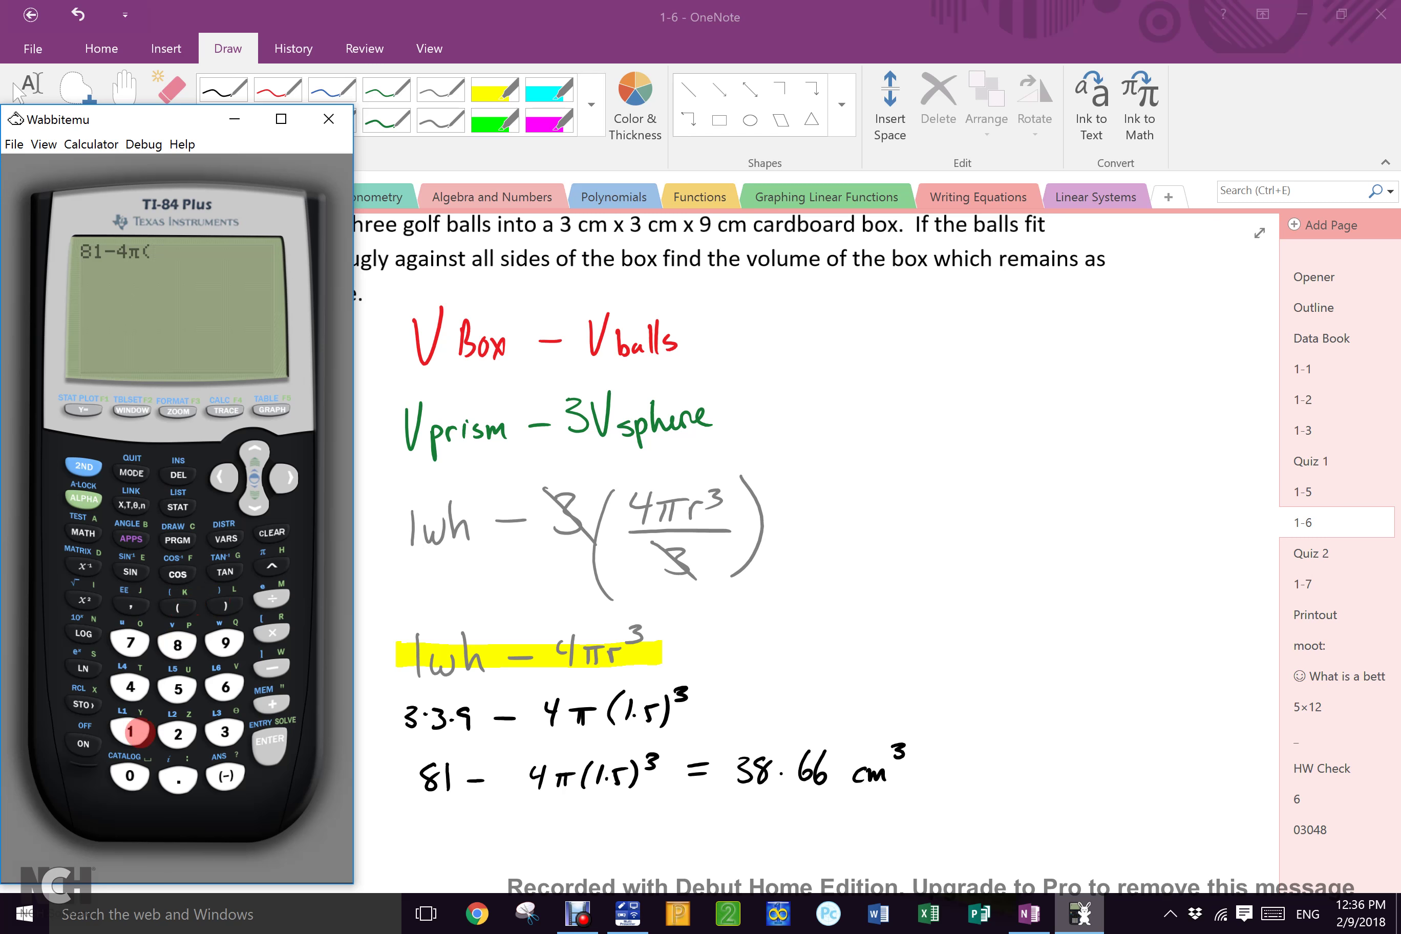
pyautogui.click(178, 780)
pyautogui.click(177, 688)
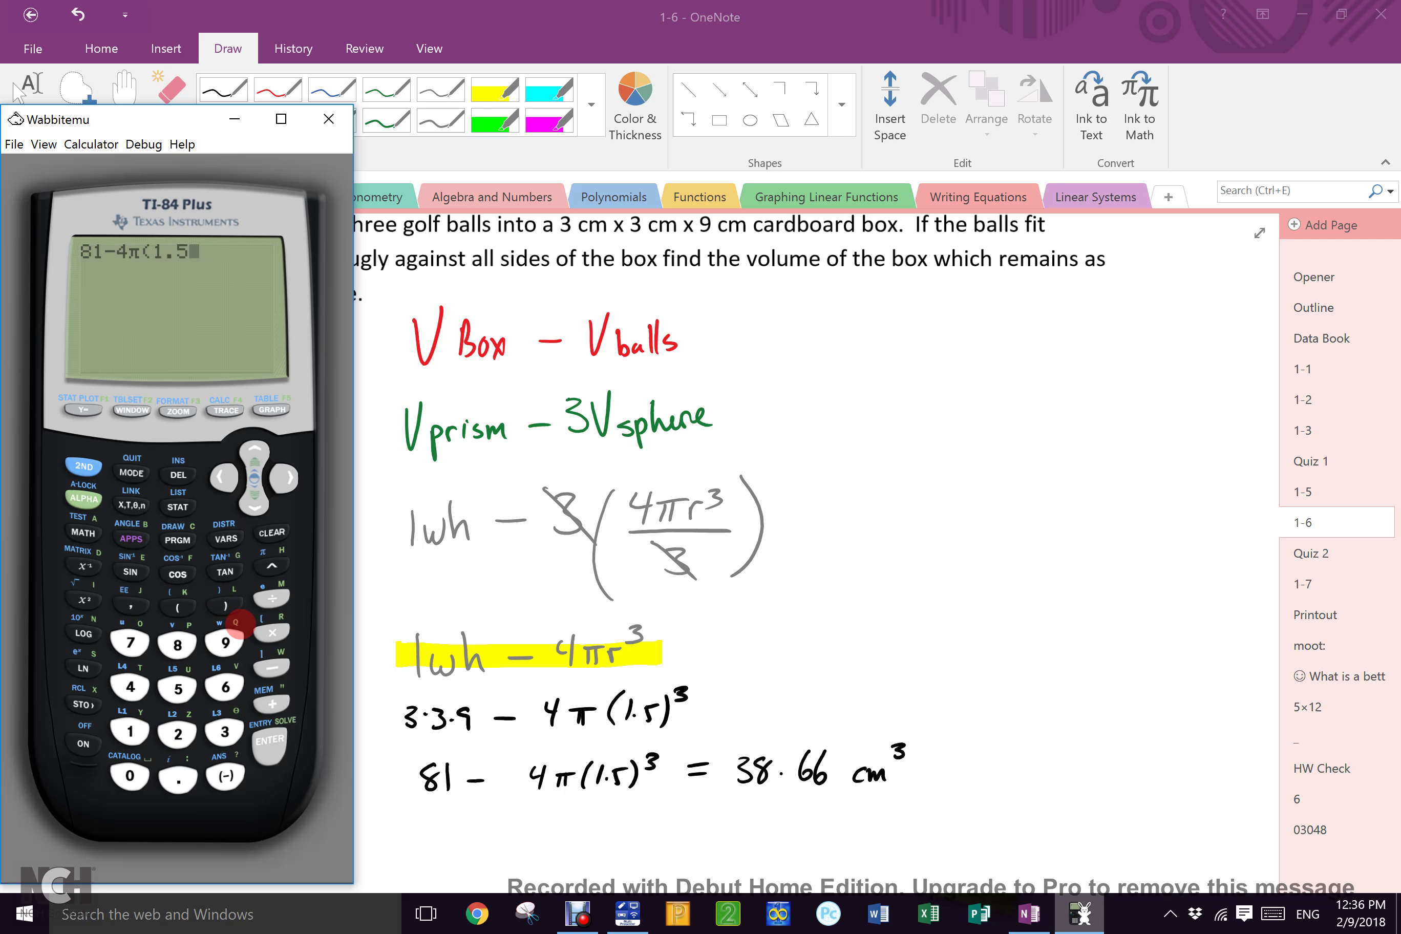
pyautogui.click(224, 605)
pyautogui.click(272, 565)
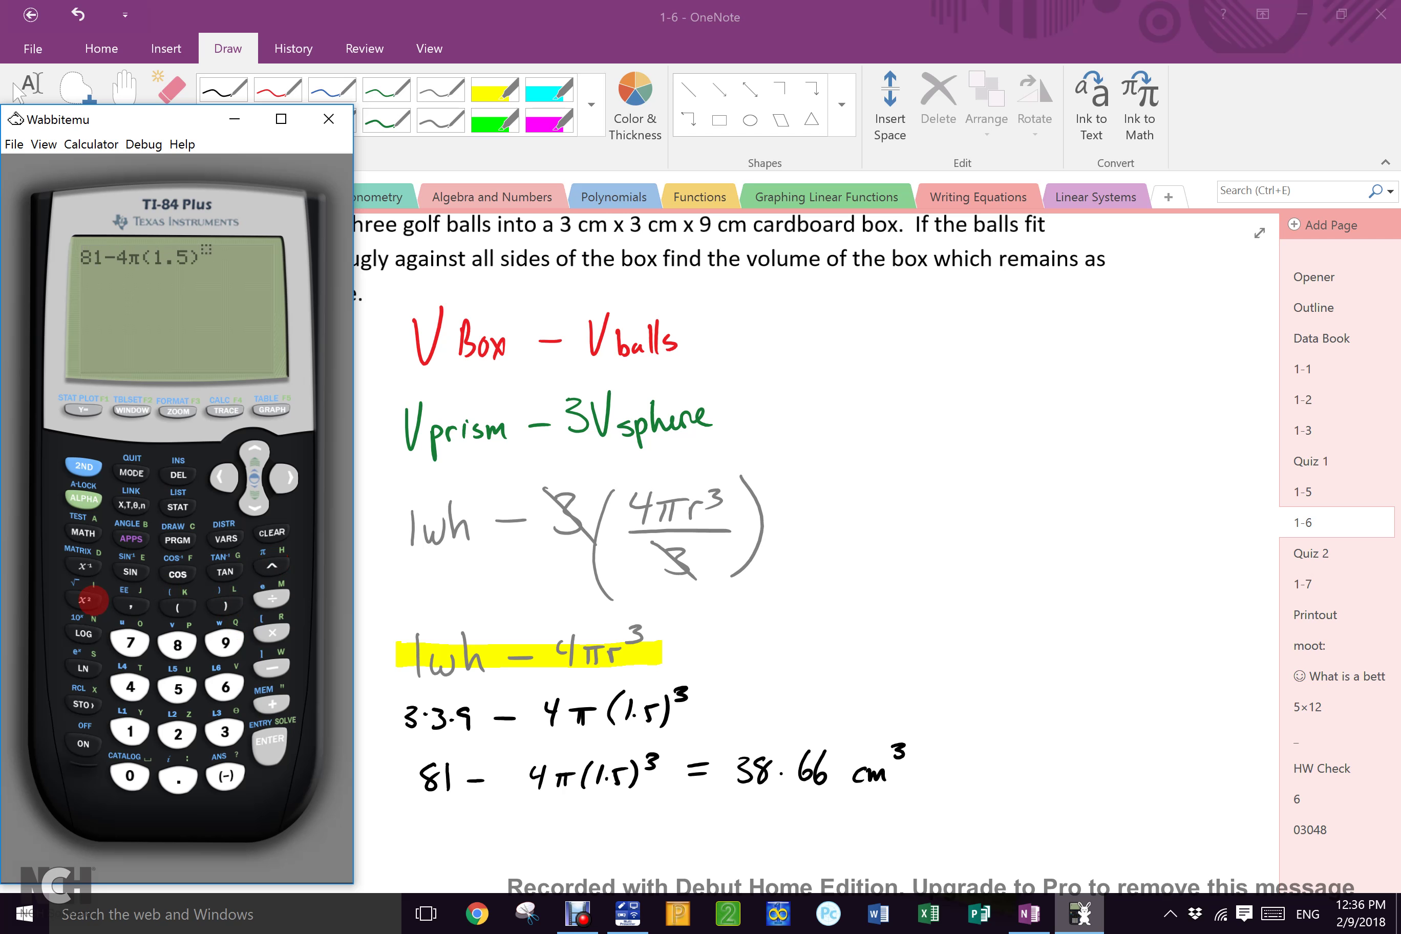
pyautogui.click(224, 731)
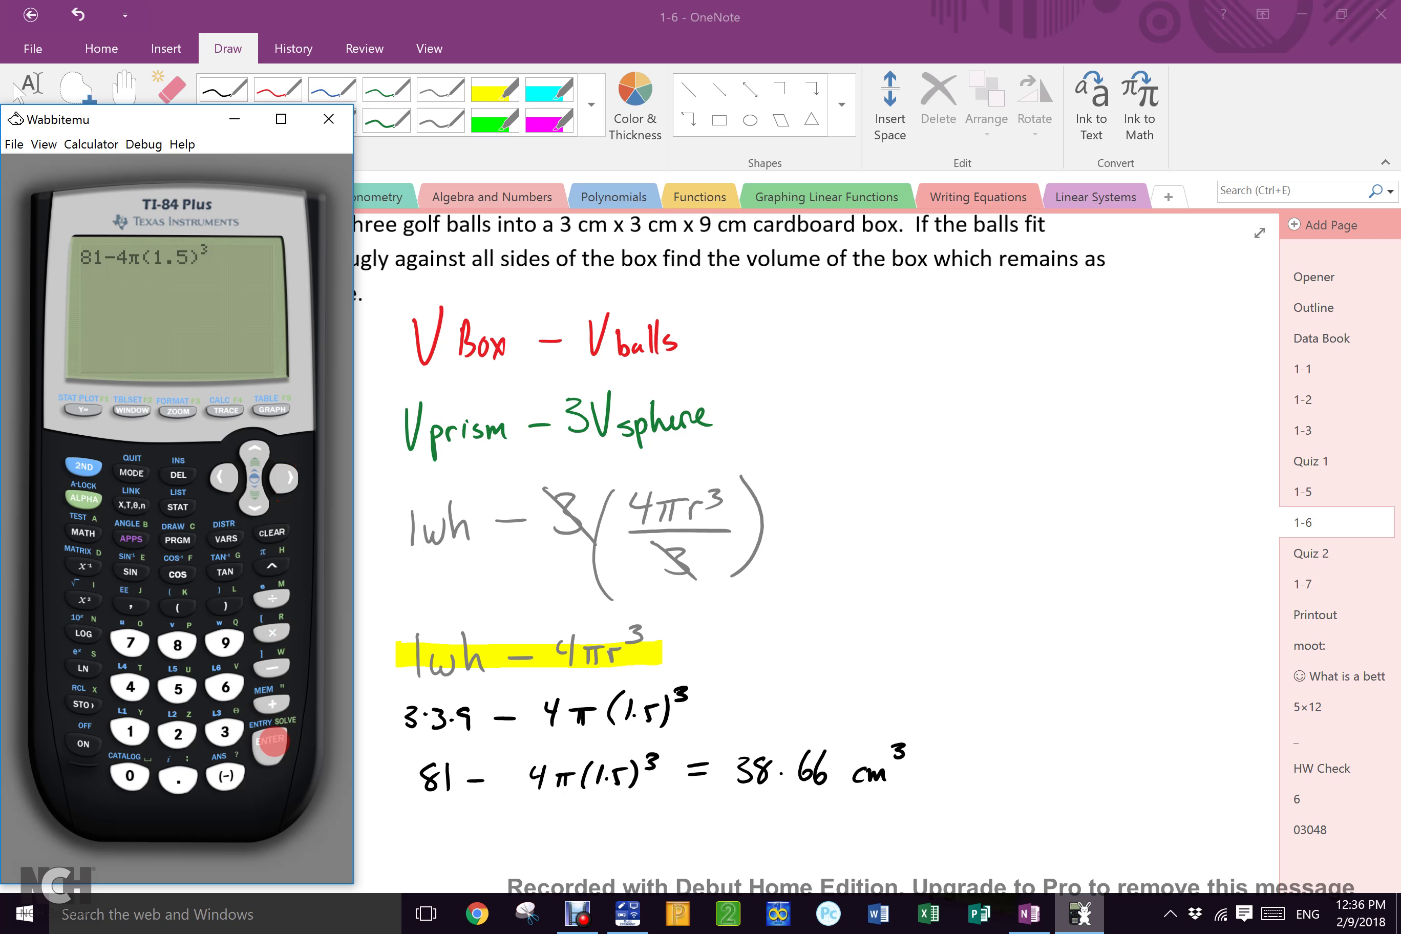
pyautogui.click(272, 742)
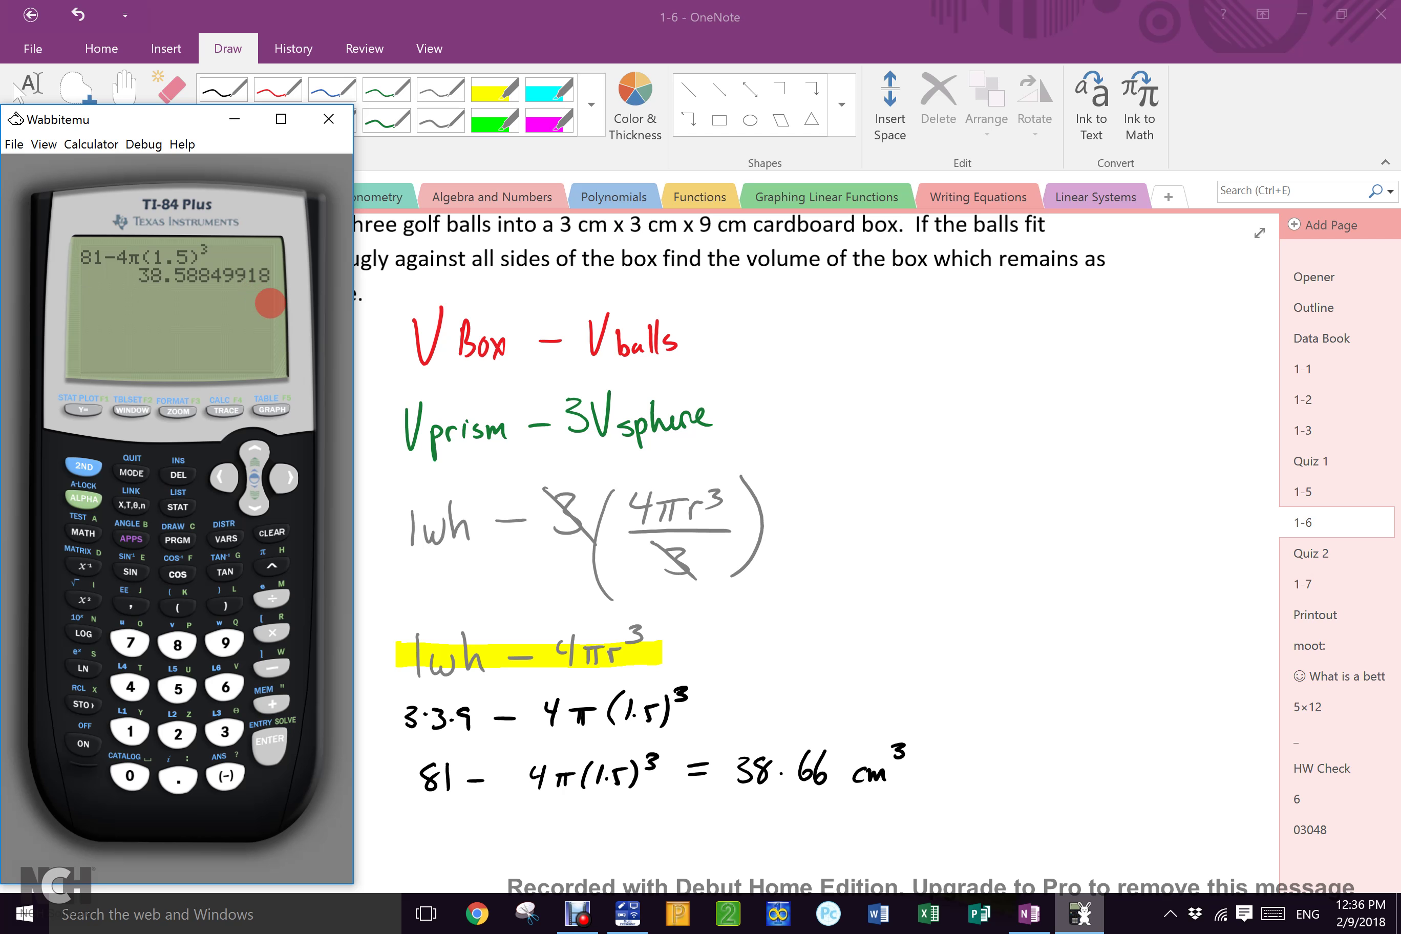
# Back in OneNote, erase the 66 of the 38.66 answer and return to the black pen.
pyautogui.hotkey('alt', 'Tab')
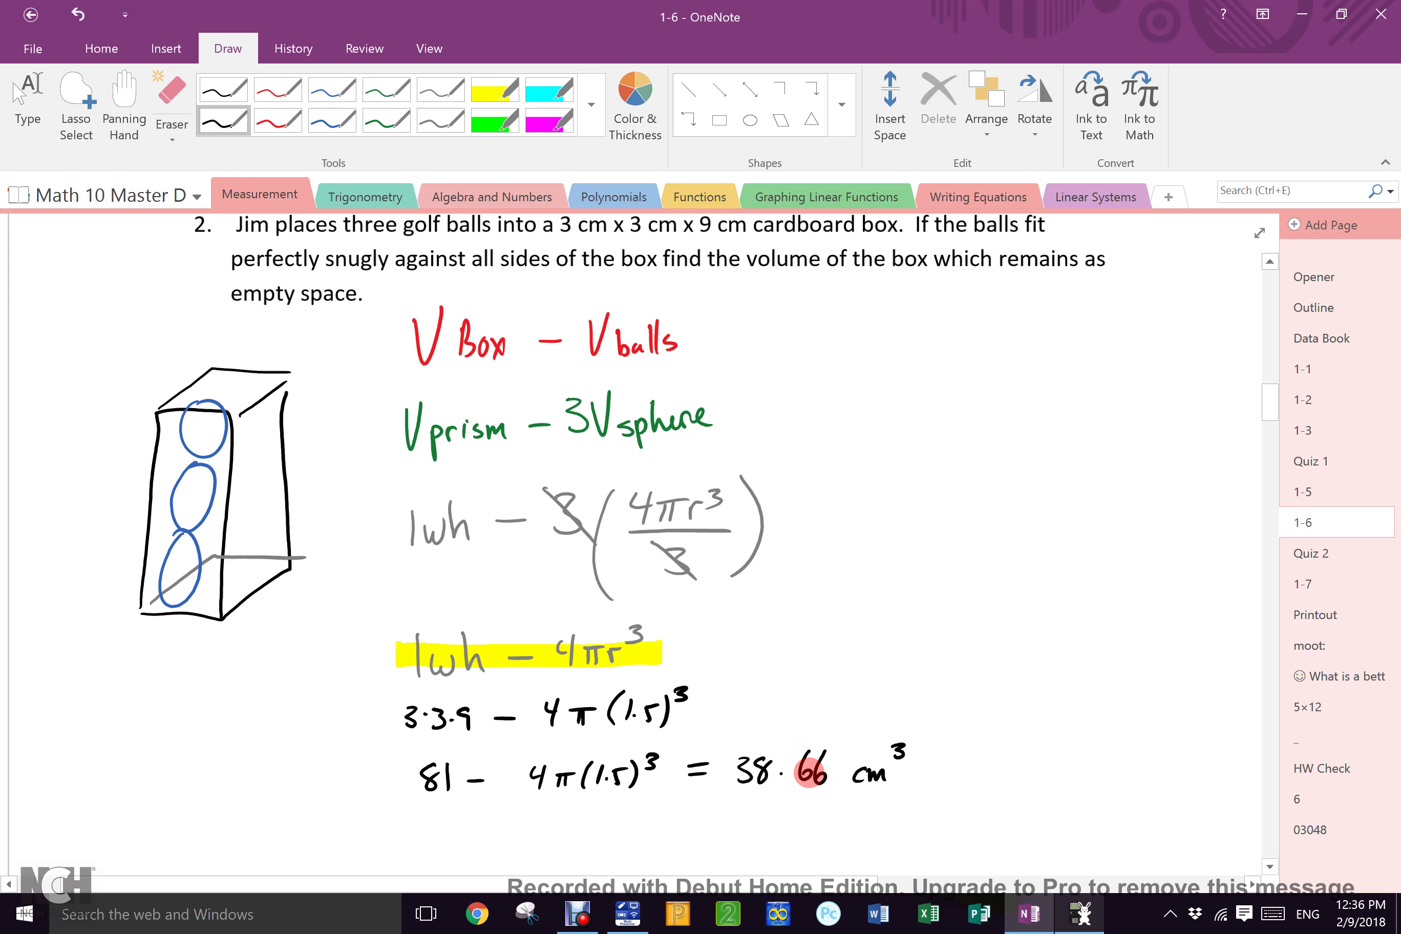
pyautogui.hotkey('alt', 'd')
pyautogui.press('e')
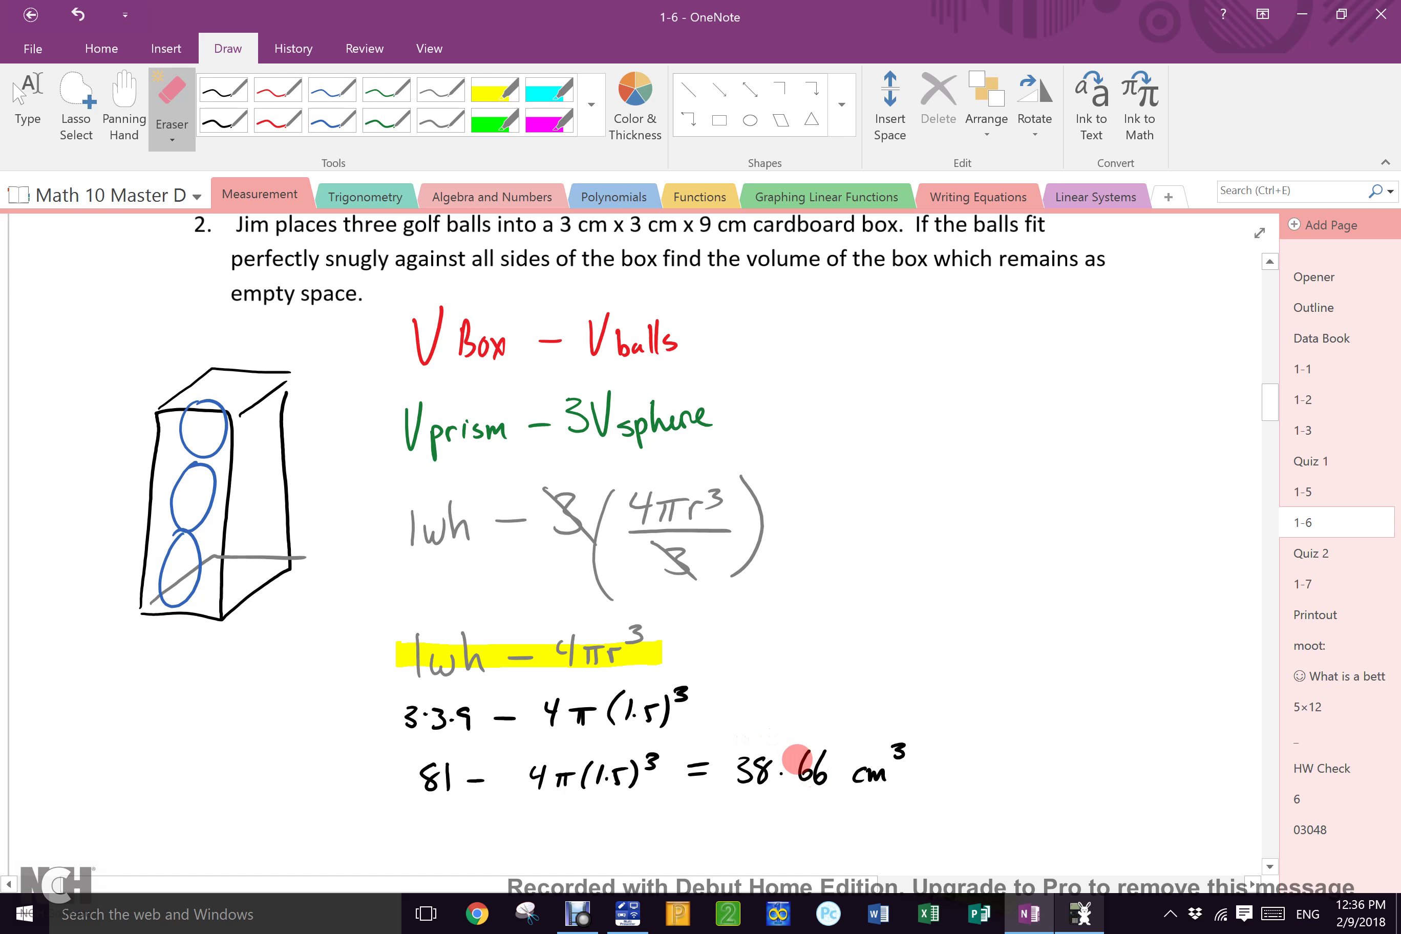
pyautogui.moveTo(807, 760)
pyautogui.mouseDown()
pyautogui.moveTo(813, 741)
pyautogui.moveTo(801, 757)
pyautogui.moveTo(818, 749)
pyautogui.moveTo(829, 773)
pyautogui.mouseUp()
pyautogui.hotkey('alt', 'd')
pyautogui.press('p')
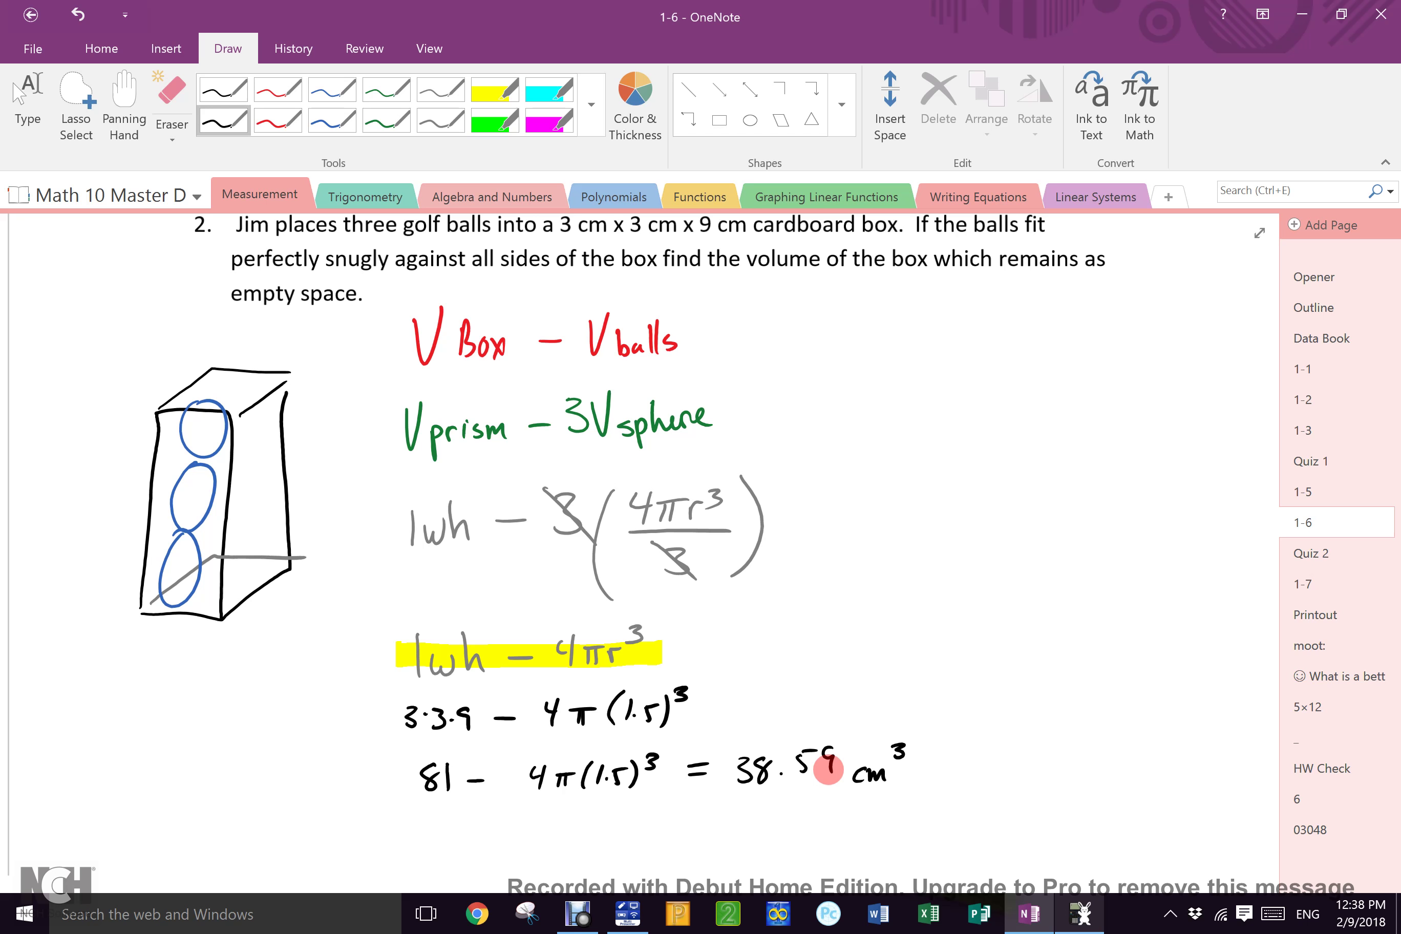
# Scroll to Worksheet 1-6 and write P35-38 above it.
pyautogui.moveTo(1271, 392)
pyautogui.mouseDown()
pyautogui.moveTo(1261, 503)
pyautogui.moveTo(1253, 447)
pyautogui.mouseUp()
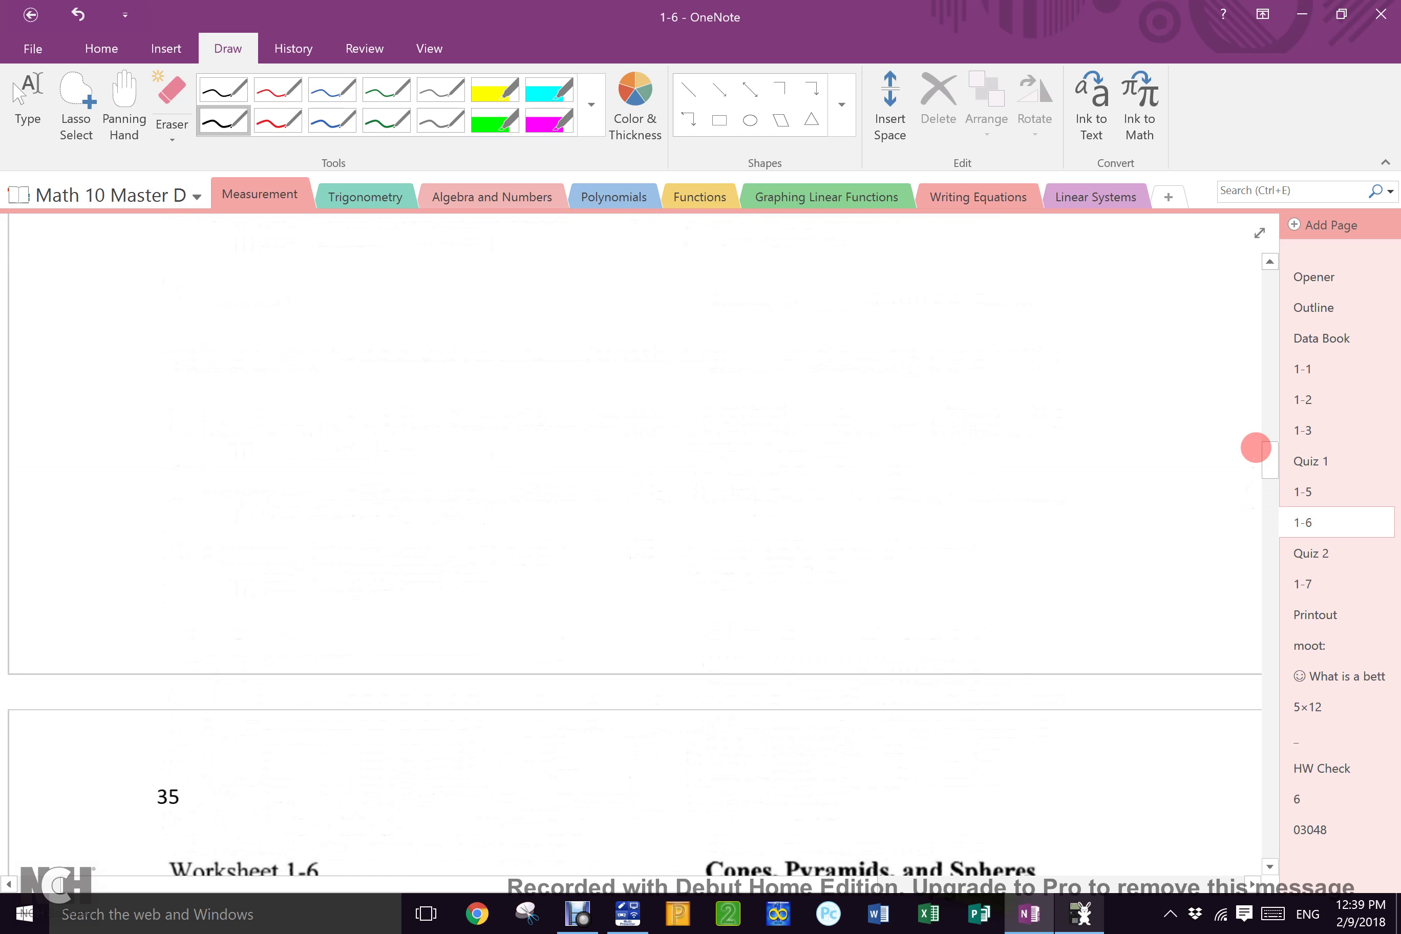
pyautogui.moveTo(405, 747)
pyautogui.mouseDown()
pyautogui.moveTo(410, 791)
pyautogui.moveTo(425, 757)
pyautogui.moveTo(449, 786)
pyautogui.mouseUp()
pyautogui.moveTo(472, 740); pyautogui.dragTo(482, 783)
pyautogui.moveTo(476, 736)
pyautogui.mouseDown()
pyautogui.moveTo(503, 731)
pyautogui.moveTo(507, 752)
pyautogui.mouseUp()
pyautogui.moveTo(533, 733)
pyautogui.mouseDown()
pyautogui.moveTo(547, 769)
pyautogui.moveTo(537, 777)
pyautogui.mouseUp()
pyautogui.moveTo(564, 732); pyautogui.dragTo(572, 712)
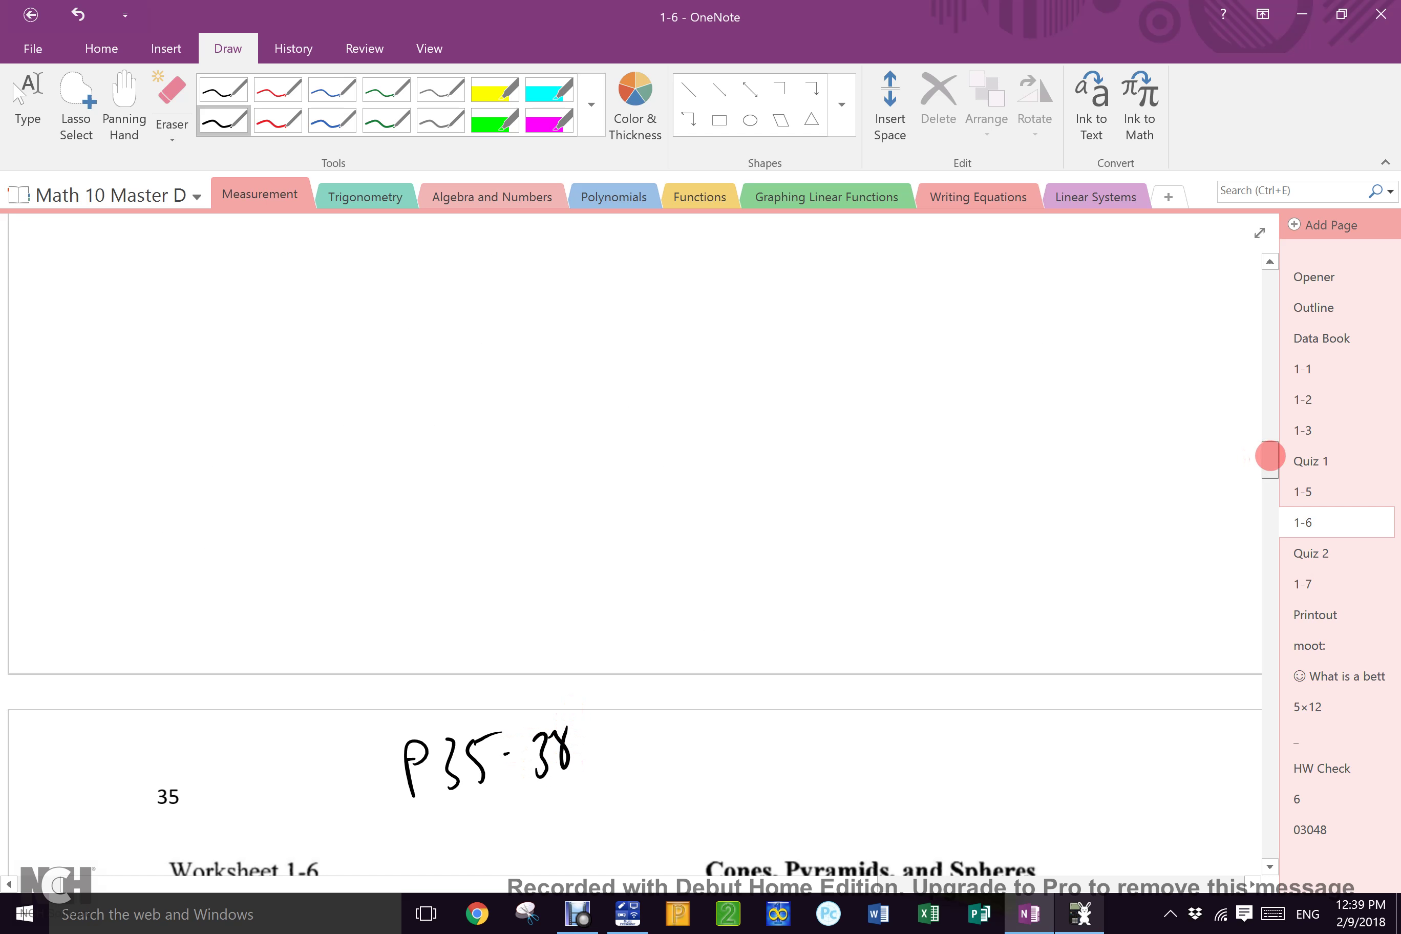
# Underline 'Sketch a net' in question 1.
pyautogui.moveTo(1266, 459); pyautogui.dragTo(1266, 485)
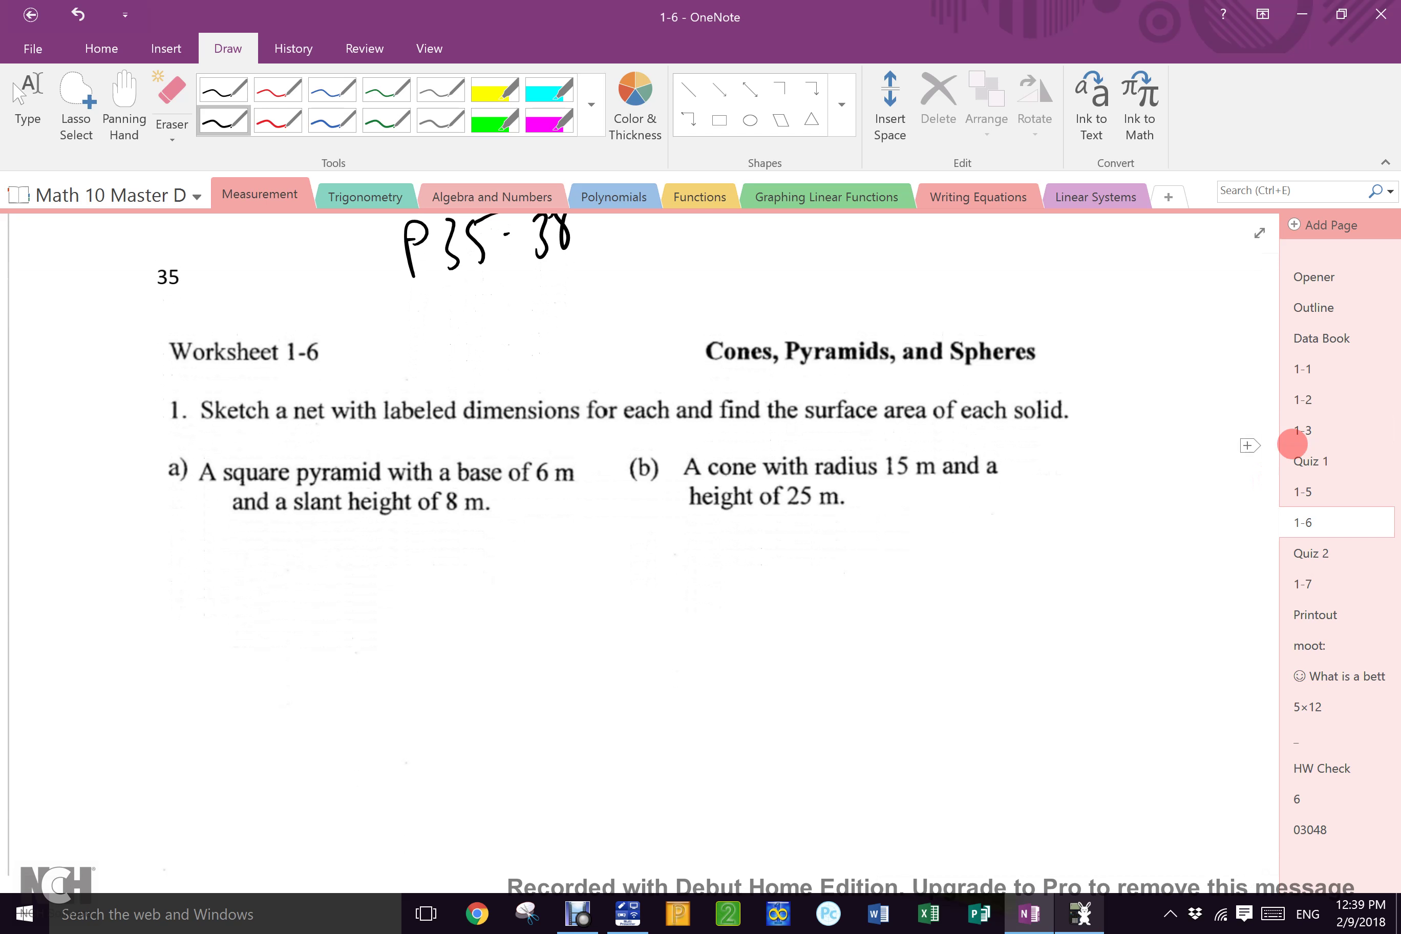
pyautogui.moveTo(203, 427); pyautogui.dragTo(333, 430)
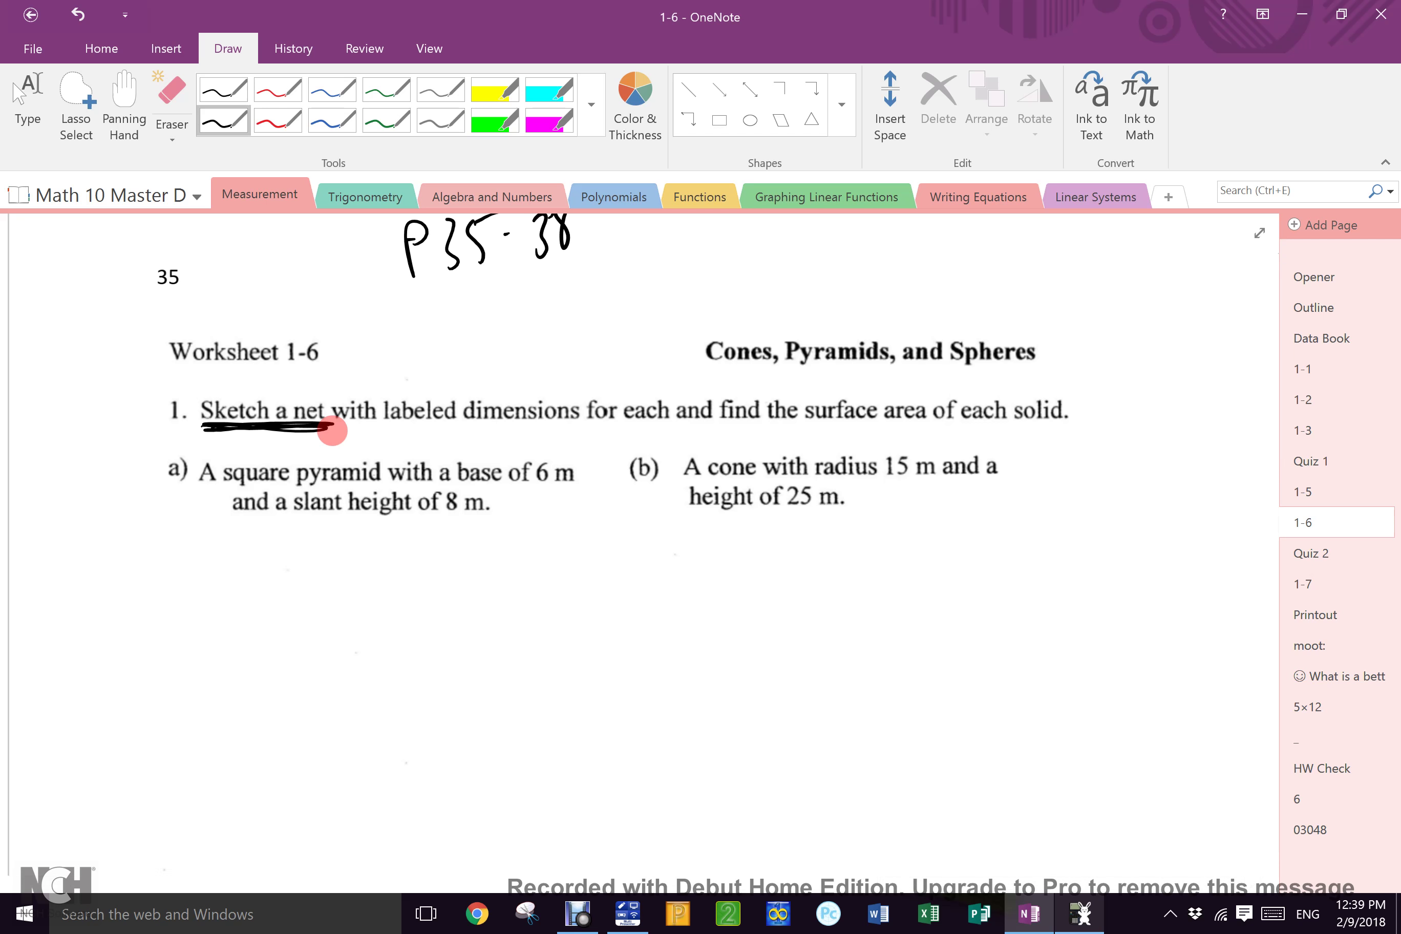
pyautogui.moveTo(332, 430); pyautogui.dragTo(334, 427)
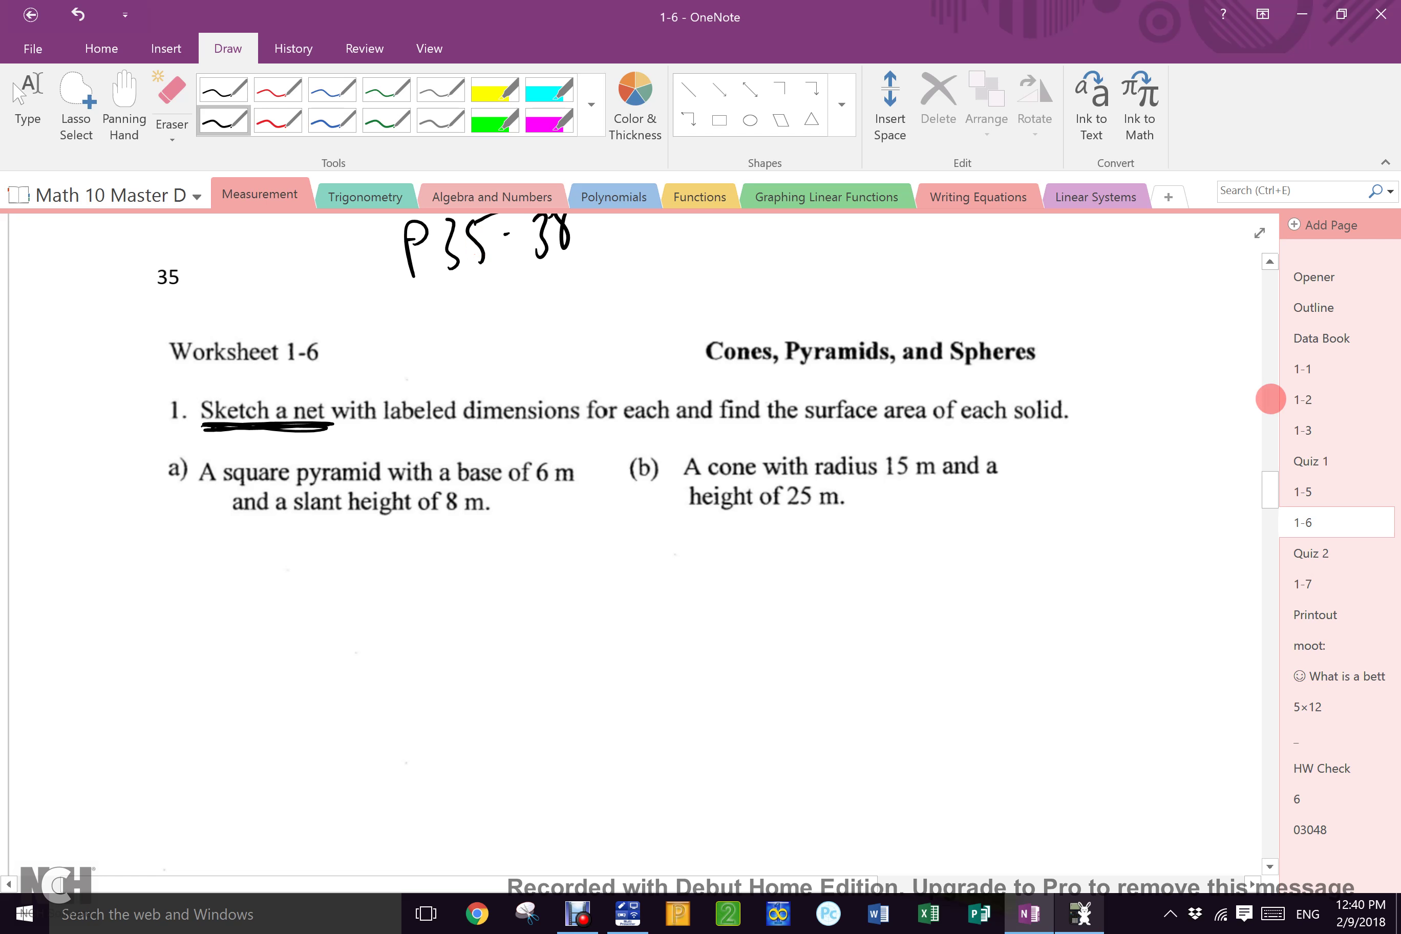
pyautogui.click(578, 914)
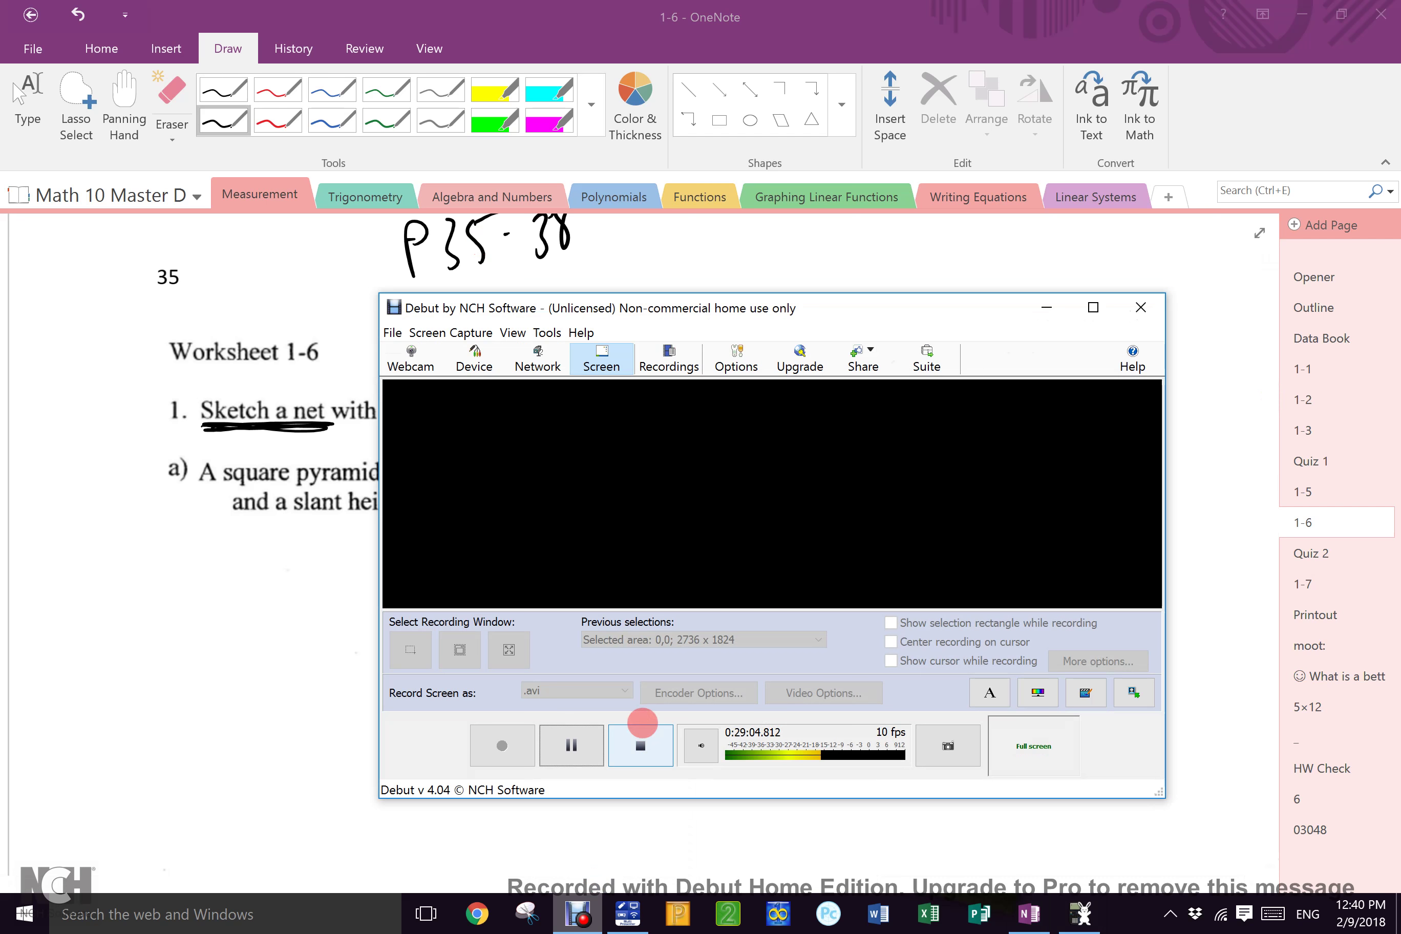